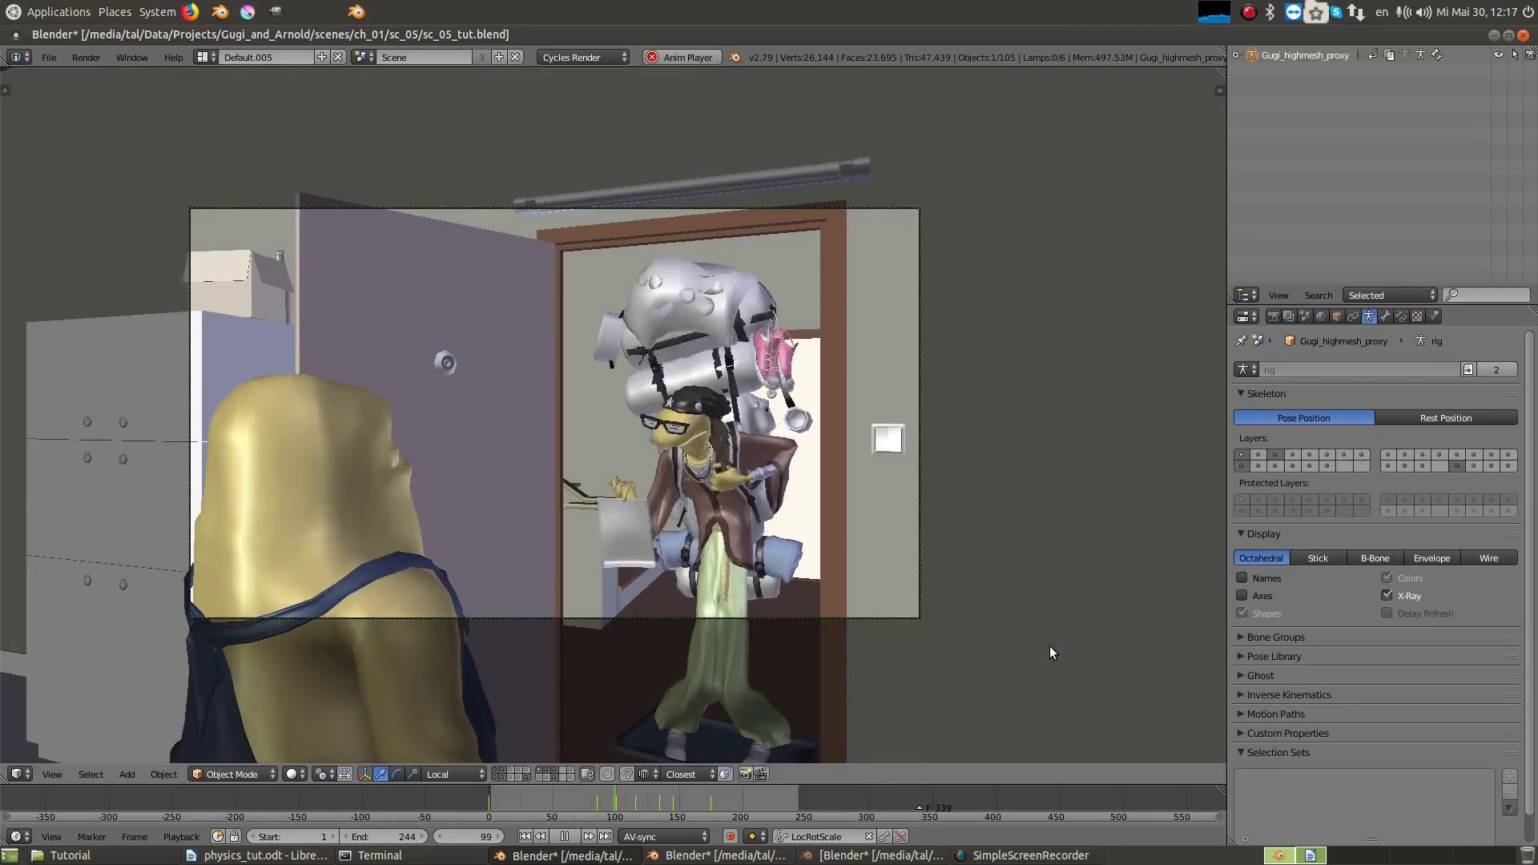
Step: Preview the shot's animation and return to frame 1
key("alt+a")
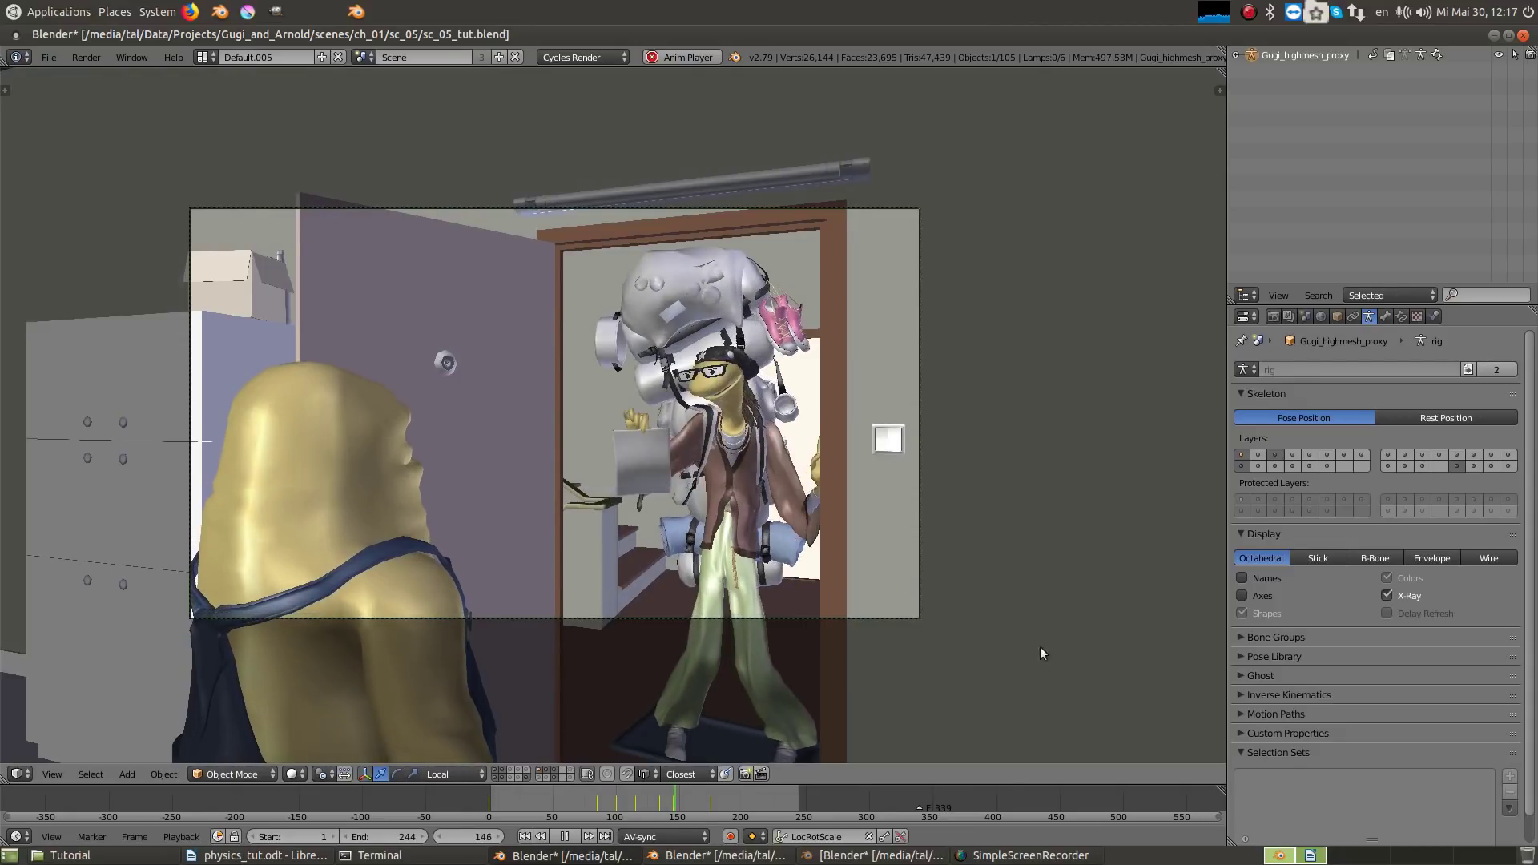
left_click(527, 836)
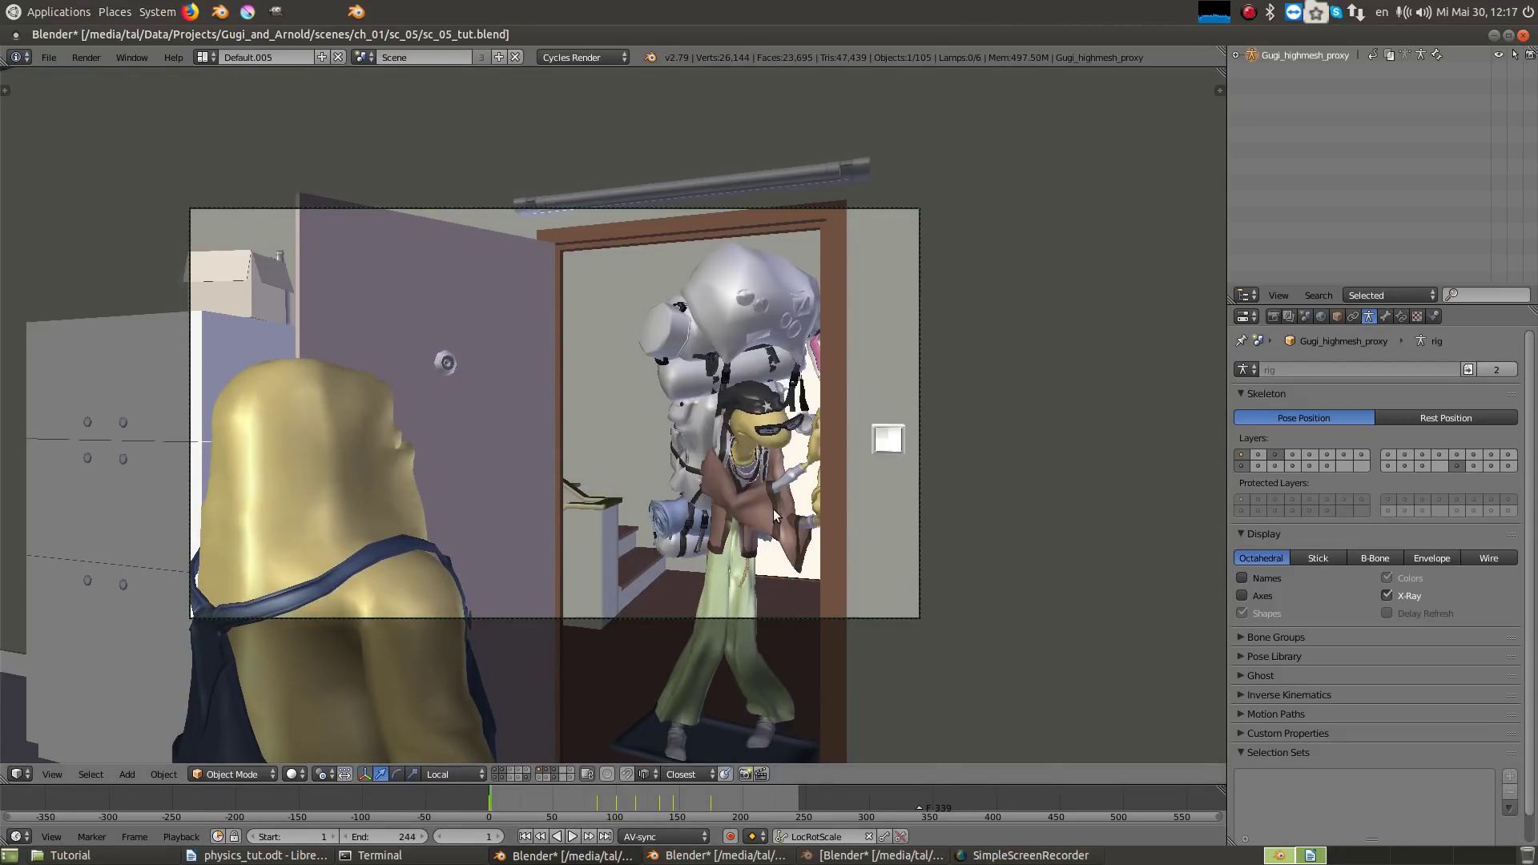
Step: Circle both characters' heads with freehand grease pencil strokes and undo the strokes
scroll(773, 535, "up", 2)
mouse_move(802, 378)
left_mouse_down()
mouse_move(746, 411)
mouse_move(766, 500)
mouse_move(865, 412)
left_mouse_up()
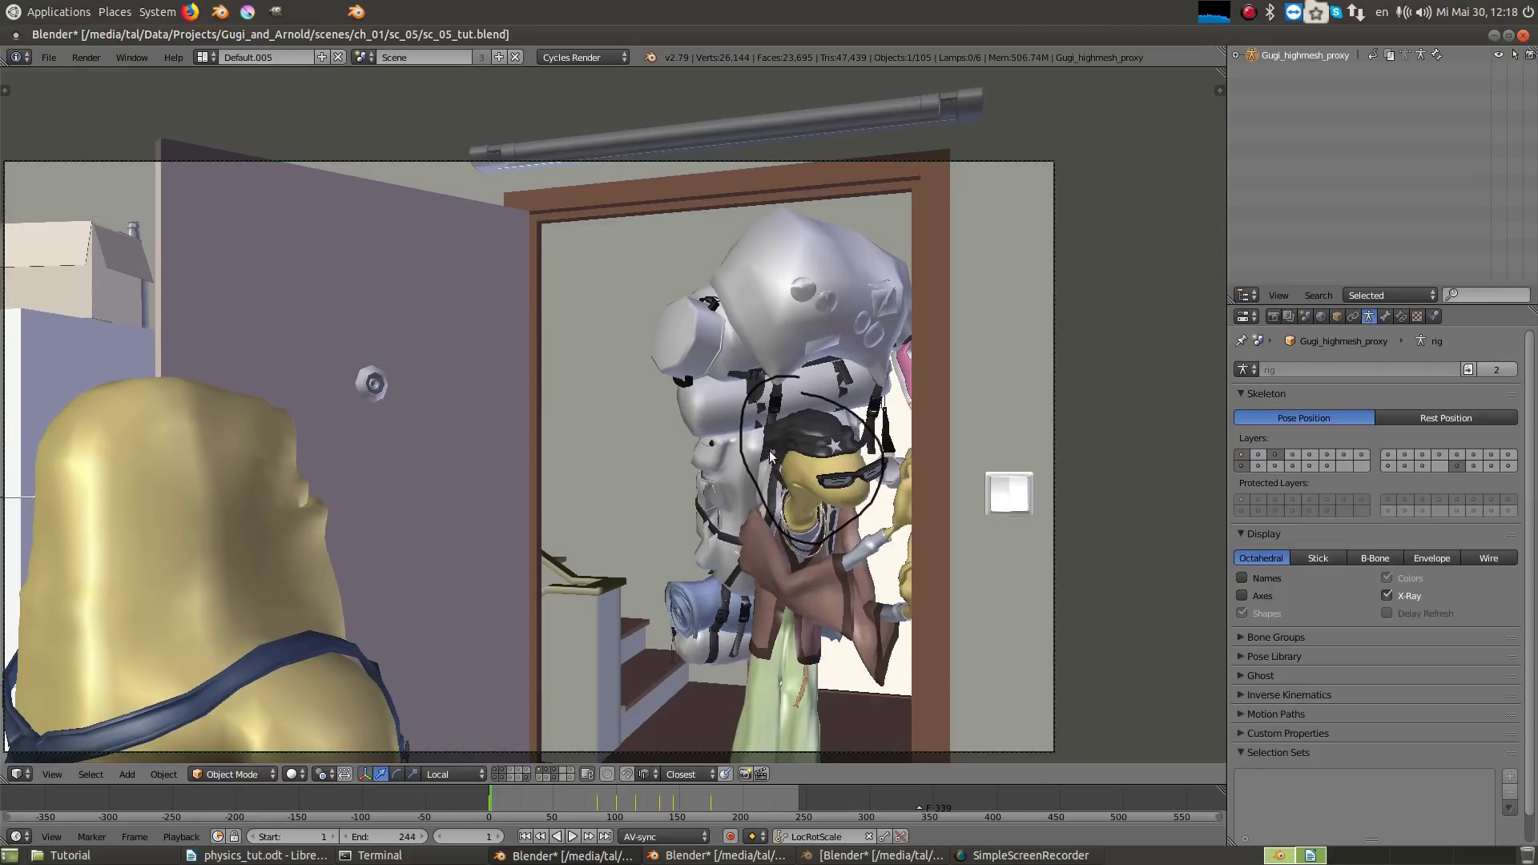
middle_click_drag(773, 456, 908, 410, "shift")
middle_click_drag(402, 357, 453, 333, "shift")
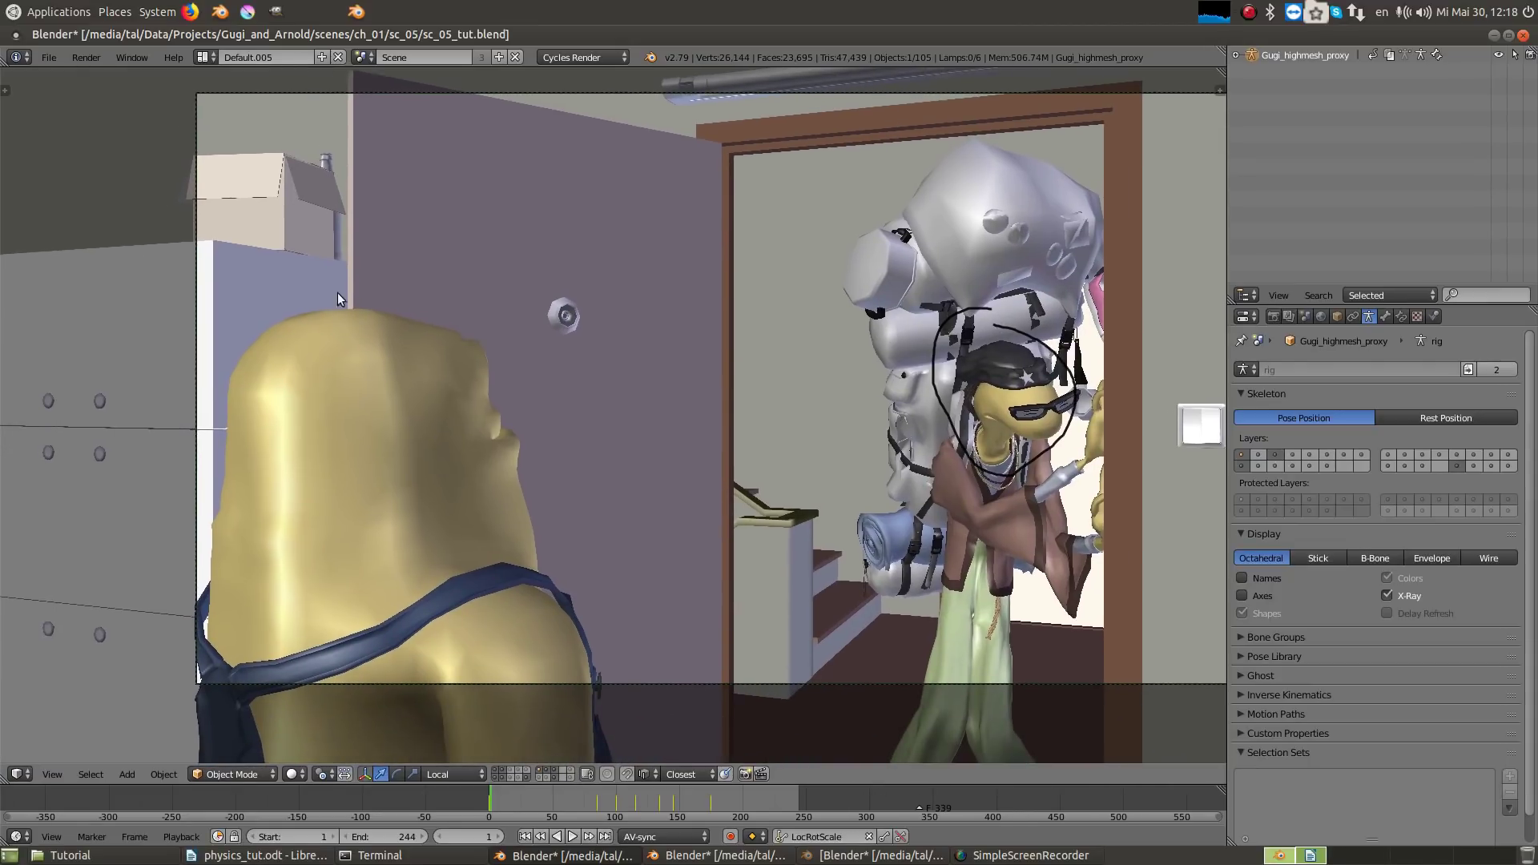
mouse_move(295, 290)
left_mouse_down()
mouse_move(210, 423)
mouse_move(327, 536)
mouse_move(625, 461)
mouse_move(423, 257)
left_mouse_up()
middle_click_drag(399, 335, 418, 345, "shift")
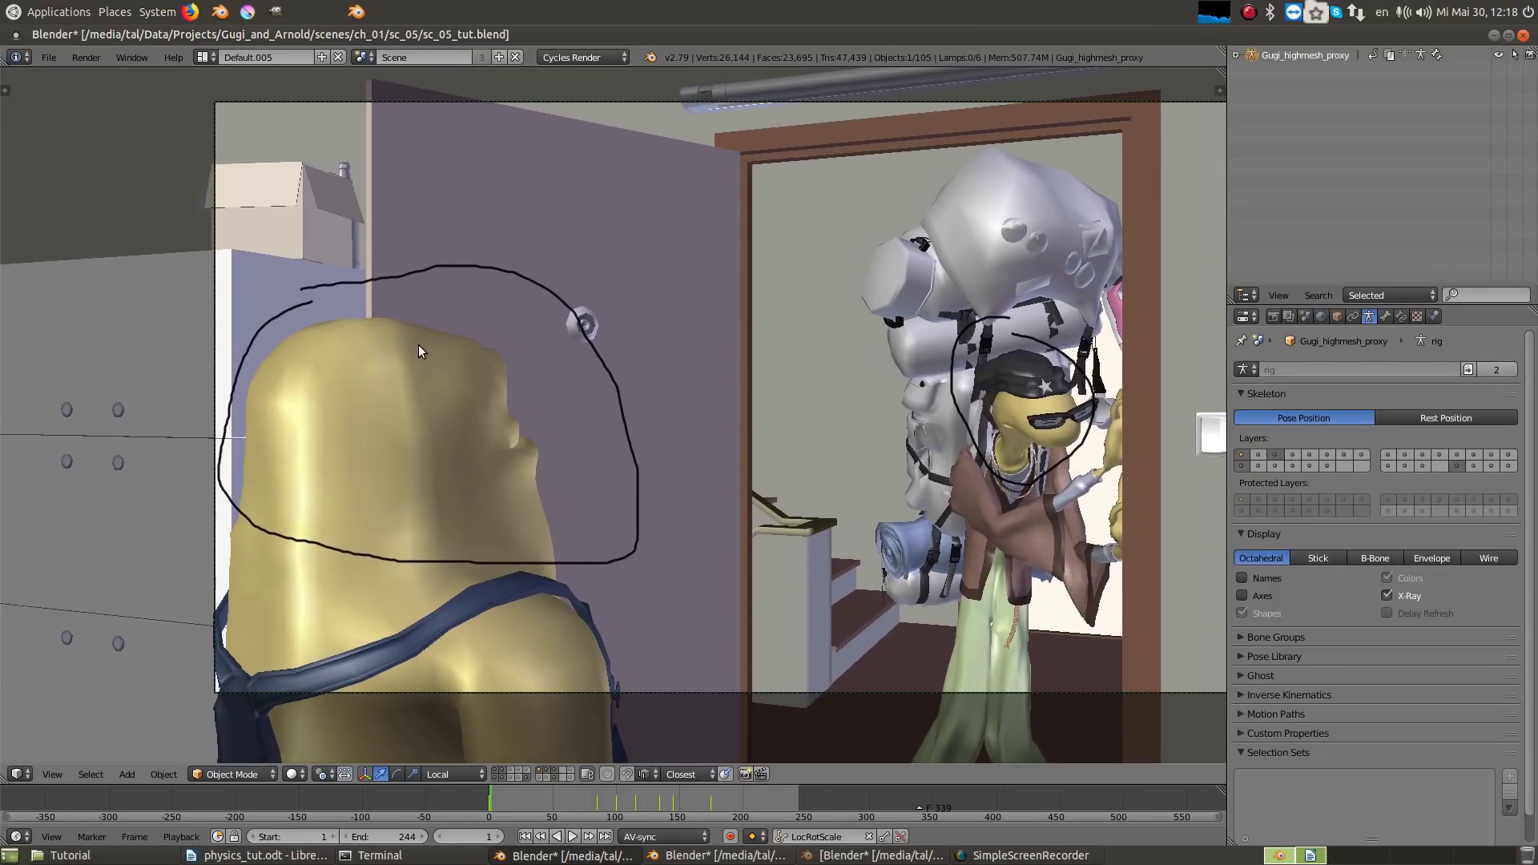
key("ctrl+z")
key("ctrl+z")
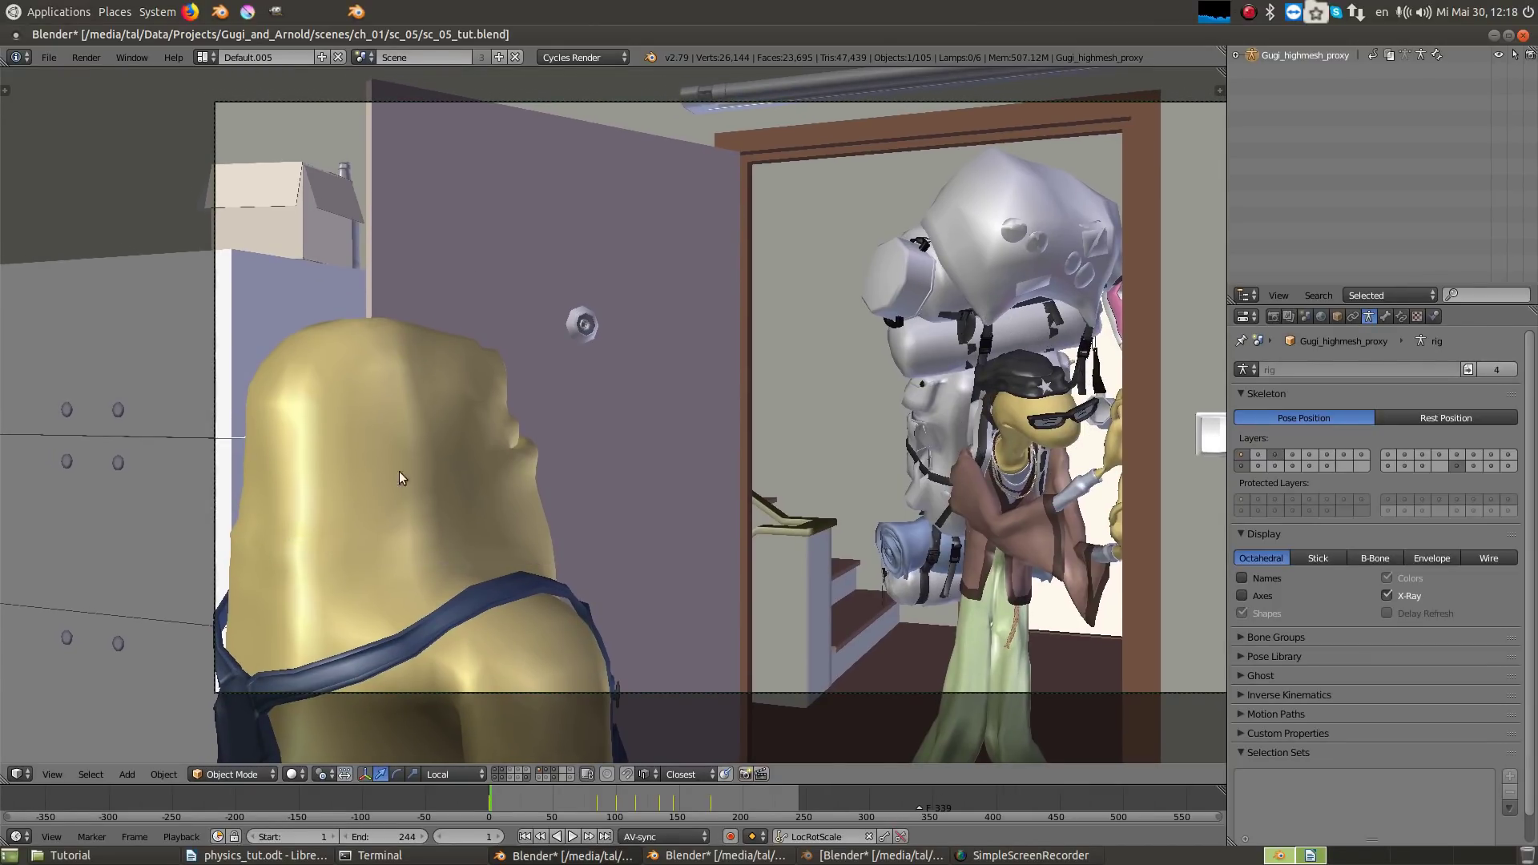
Step: Scrub through the opening of the animation and set the current frame to 39
left_click(601, 809)
left_click_drag(601, 809, 532, 796)
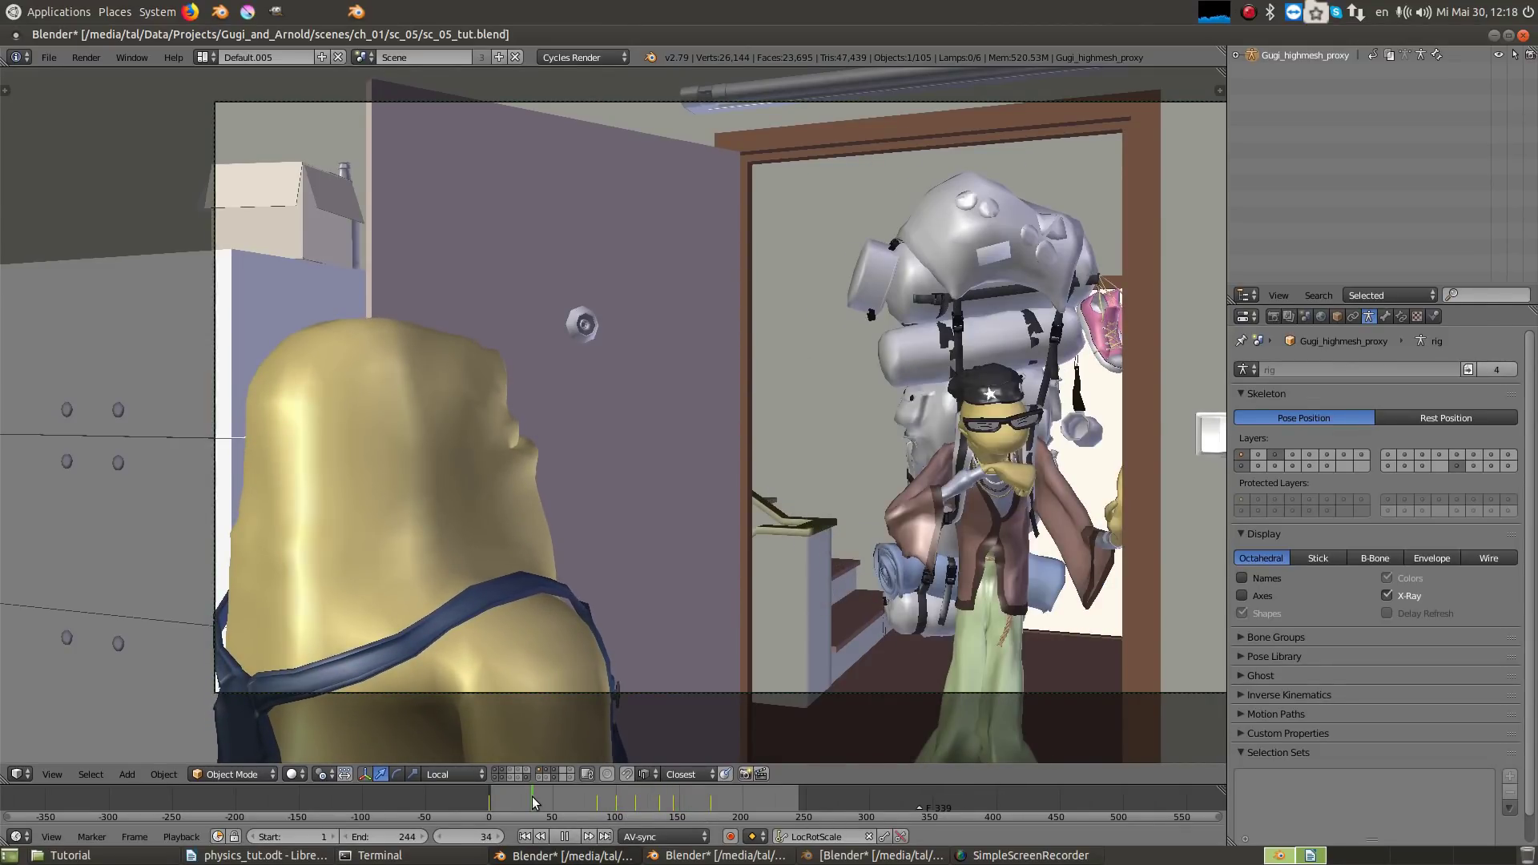
left_click_drag(532, 796, 540, 801)
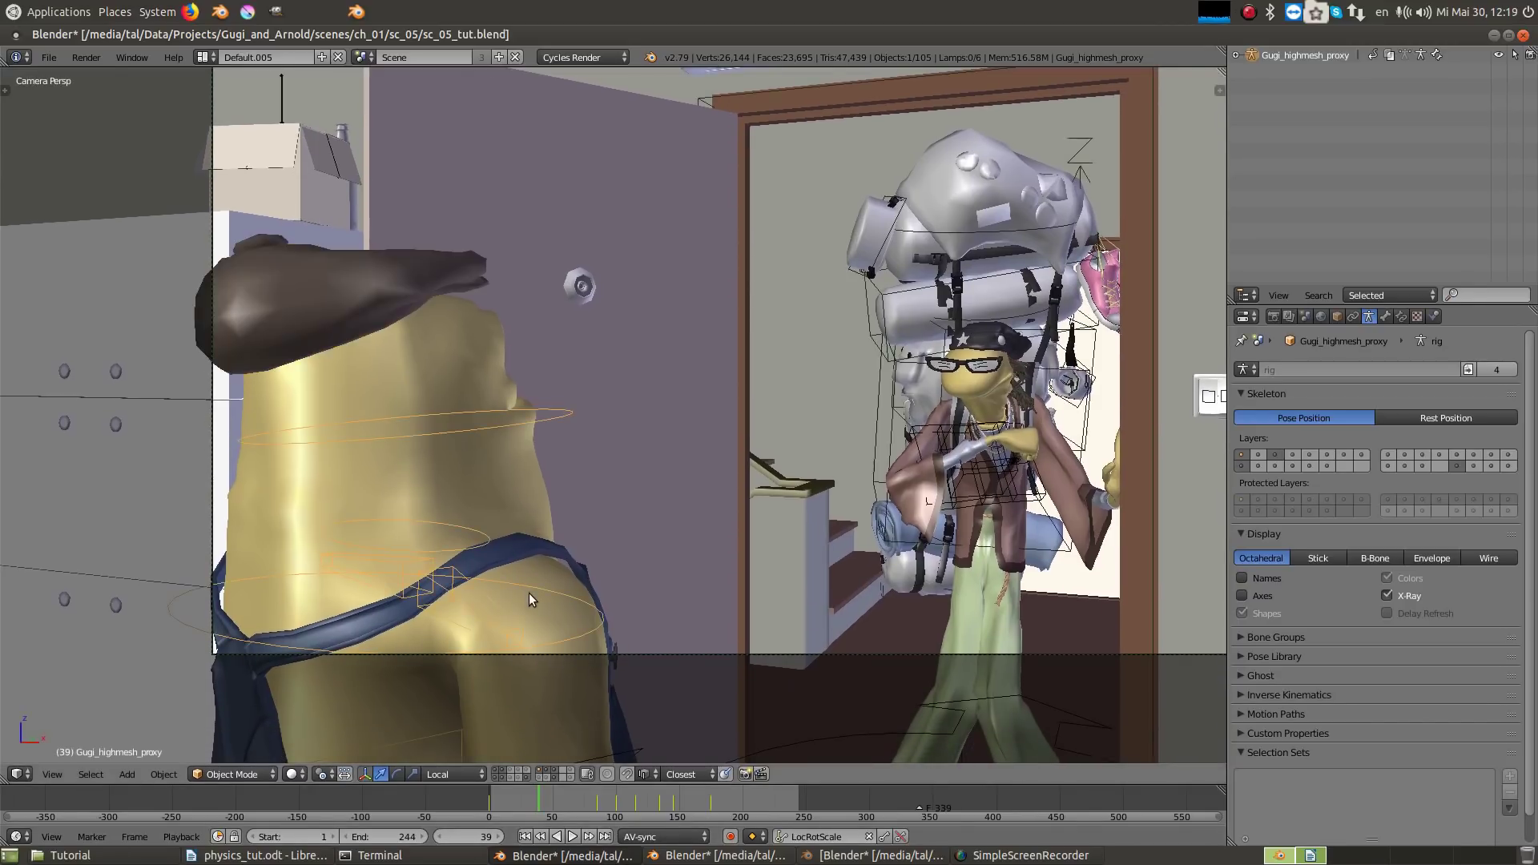
Step: Enter Pose Mode on the Gugi_highmesh_proxy rig and try rotating the chest bone and moving the head bone
key("ctrl+Tab")
key("r")
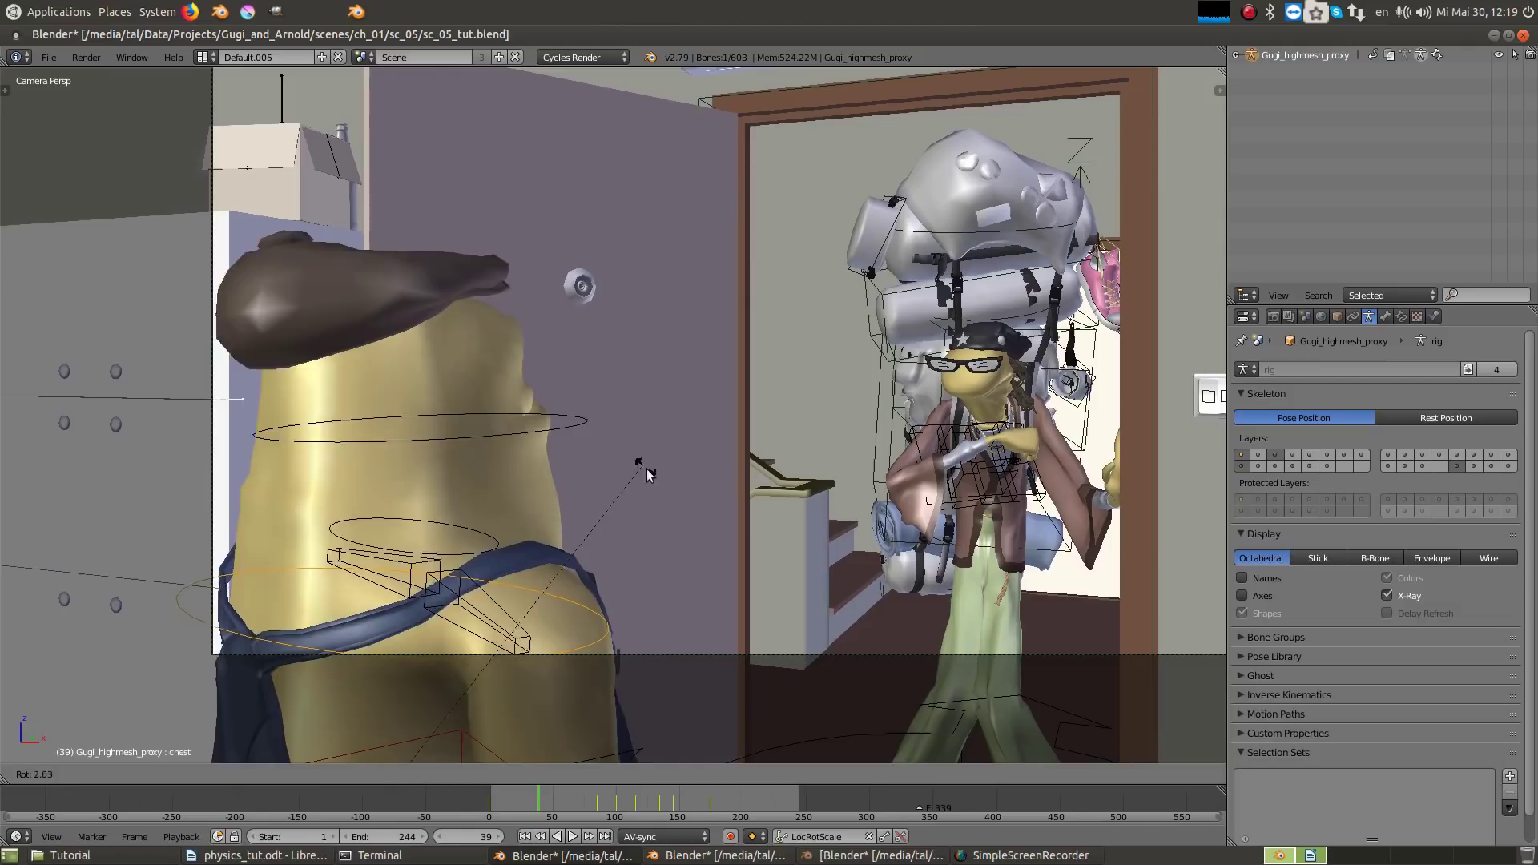
right_click(533, 611)
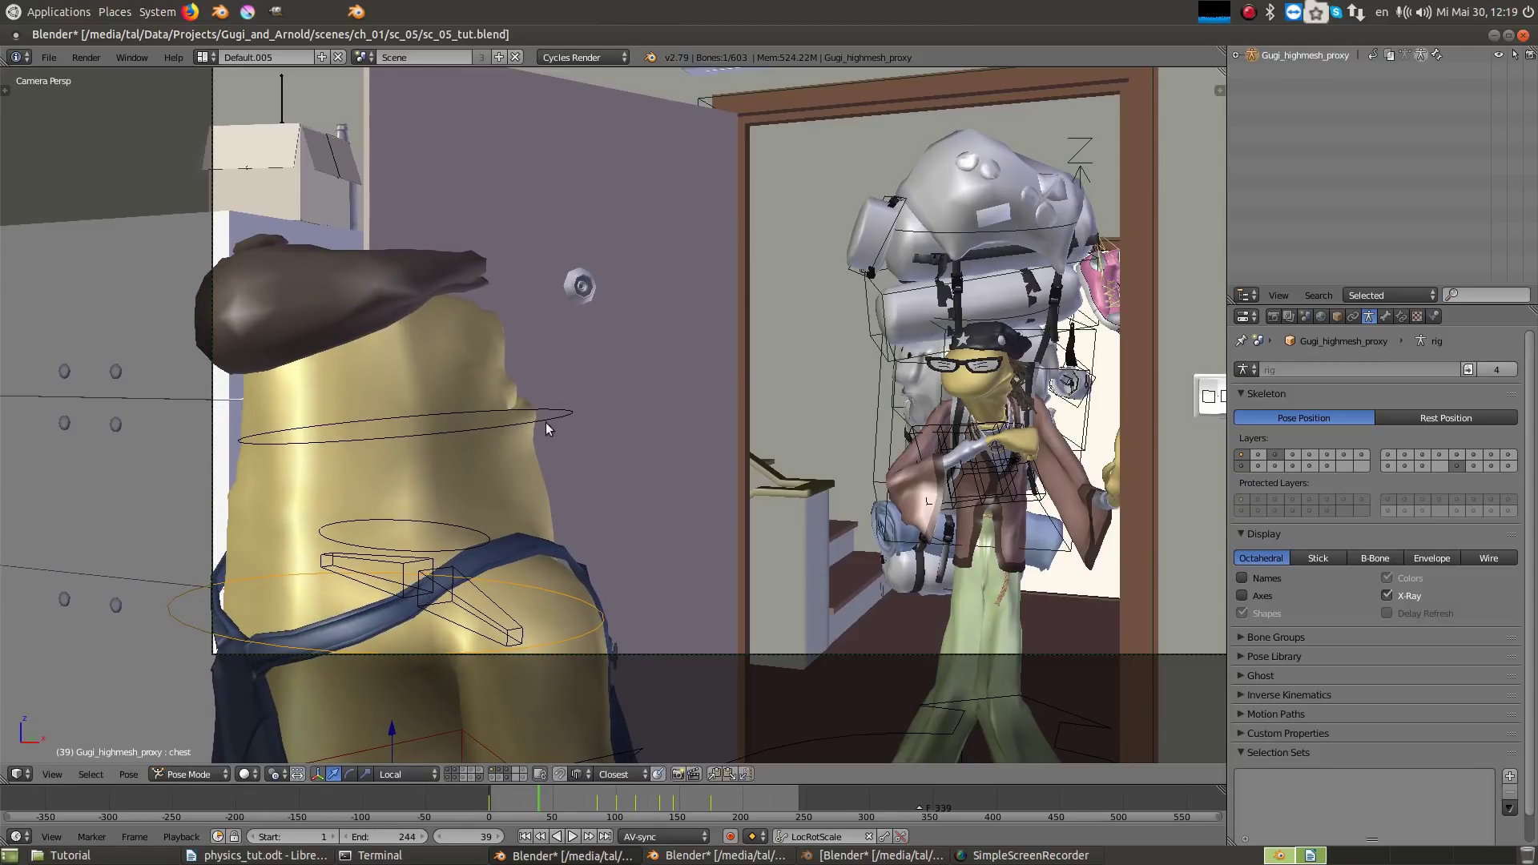
right_click(589, 392)
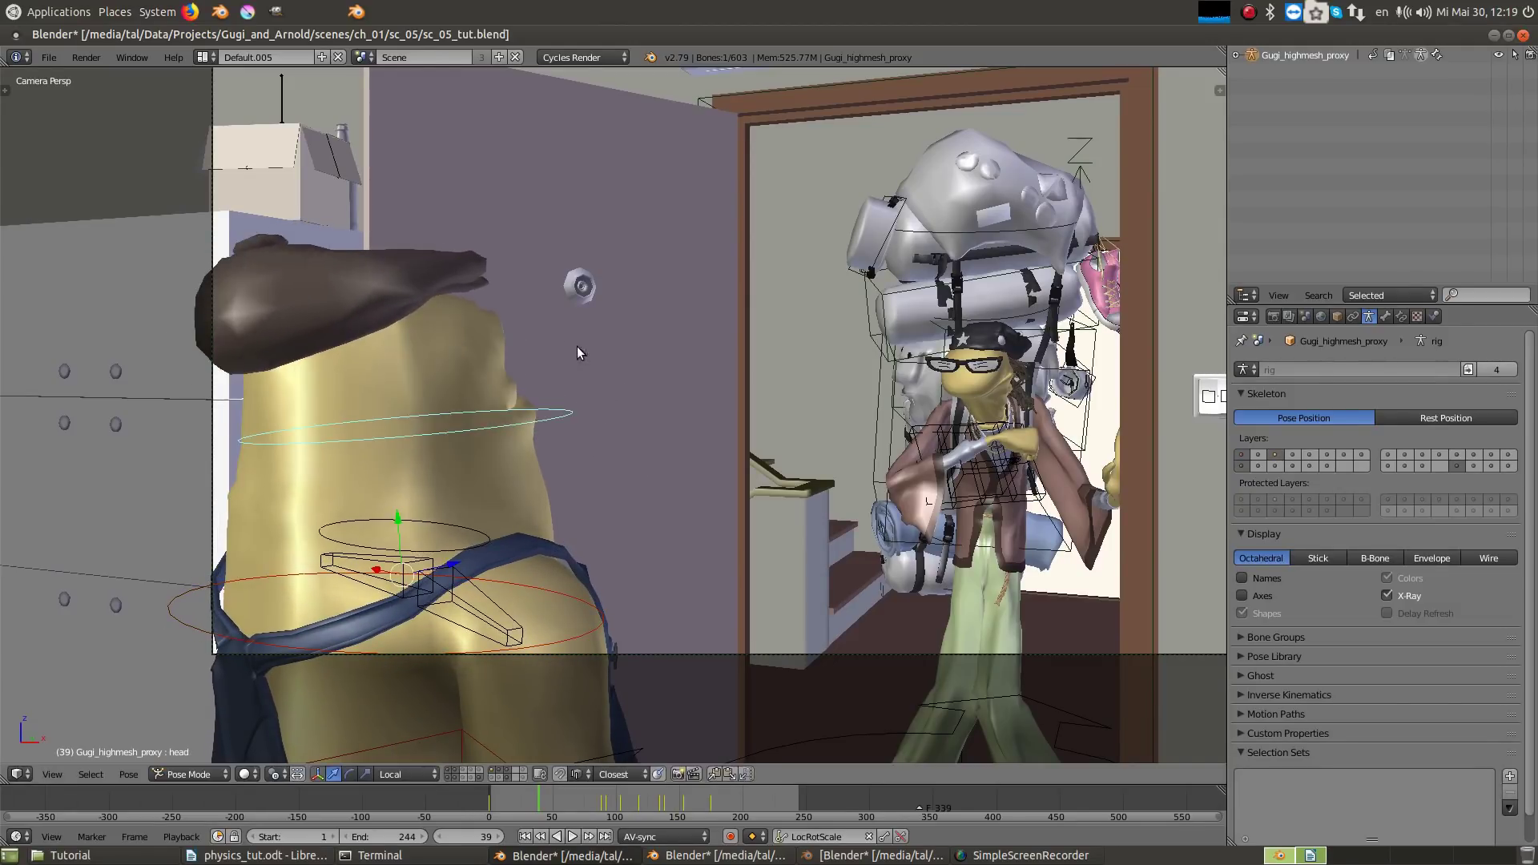
key("g")
right_click(571, 427)
Step: Try out the rotation manipulator on the right and left shoulder bones
right_click(491, 615)
left_click(350, 774)
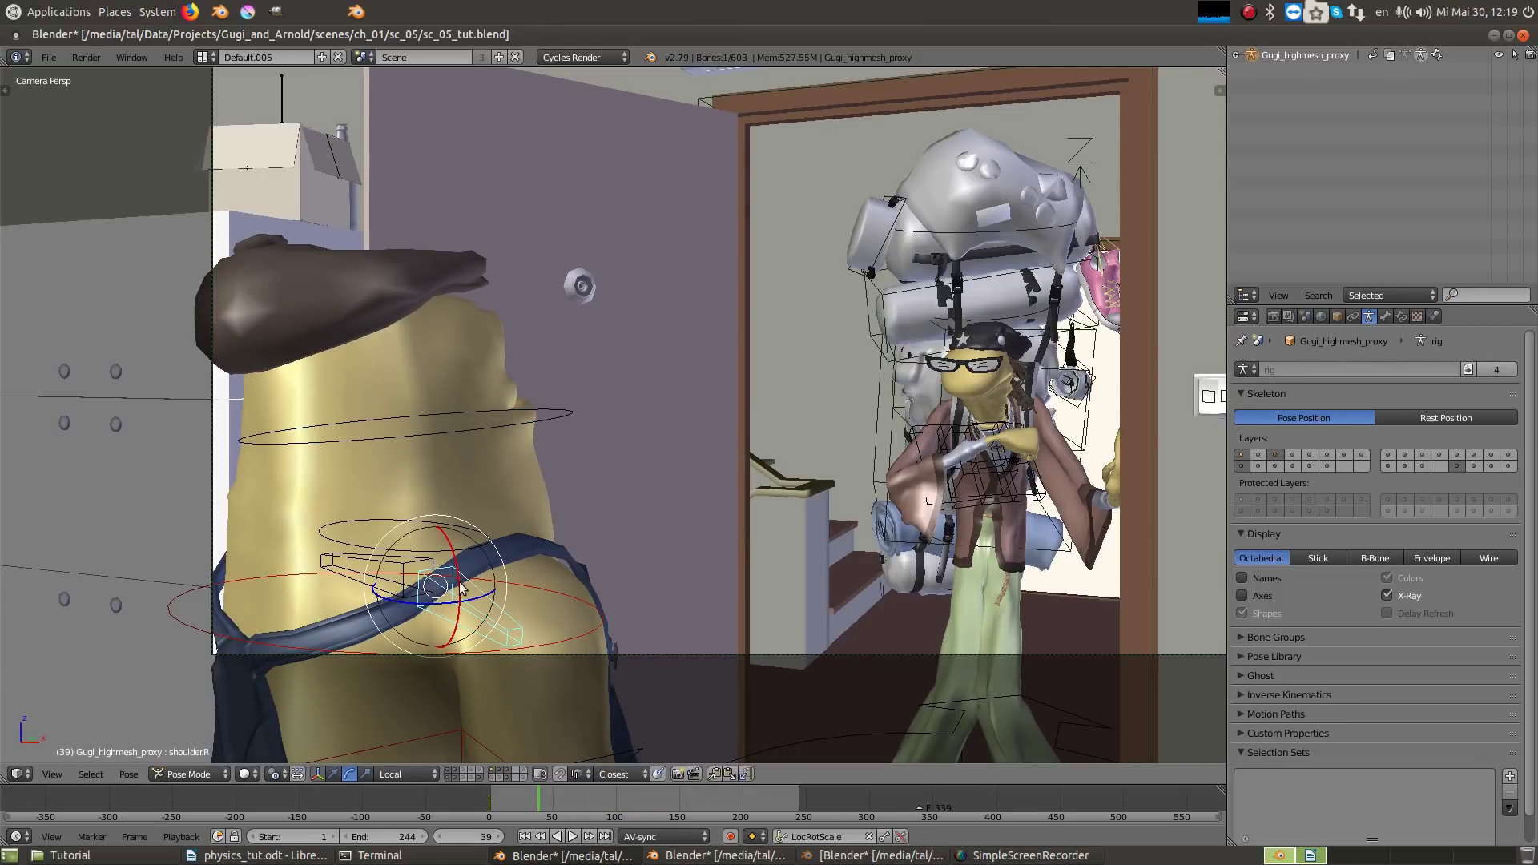
left_click_drag(461, 586, 461, 585)
right_click(364, 565)
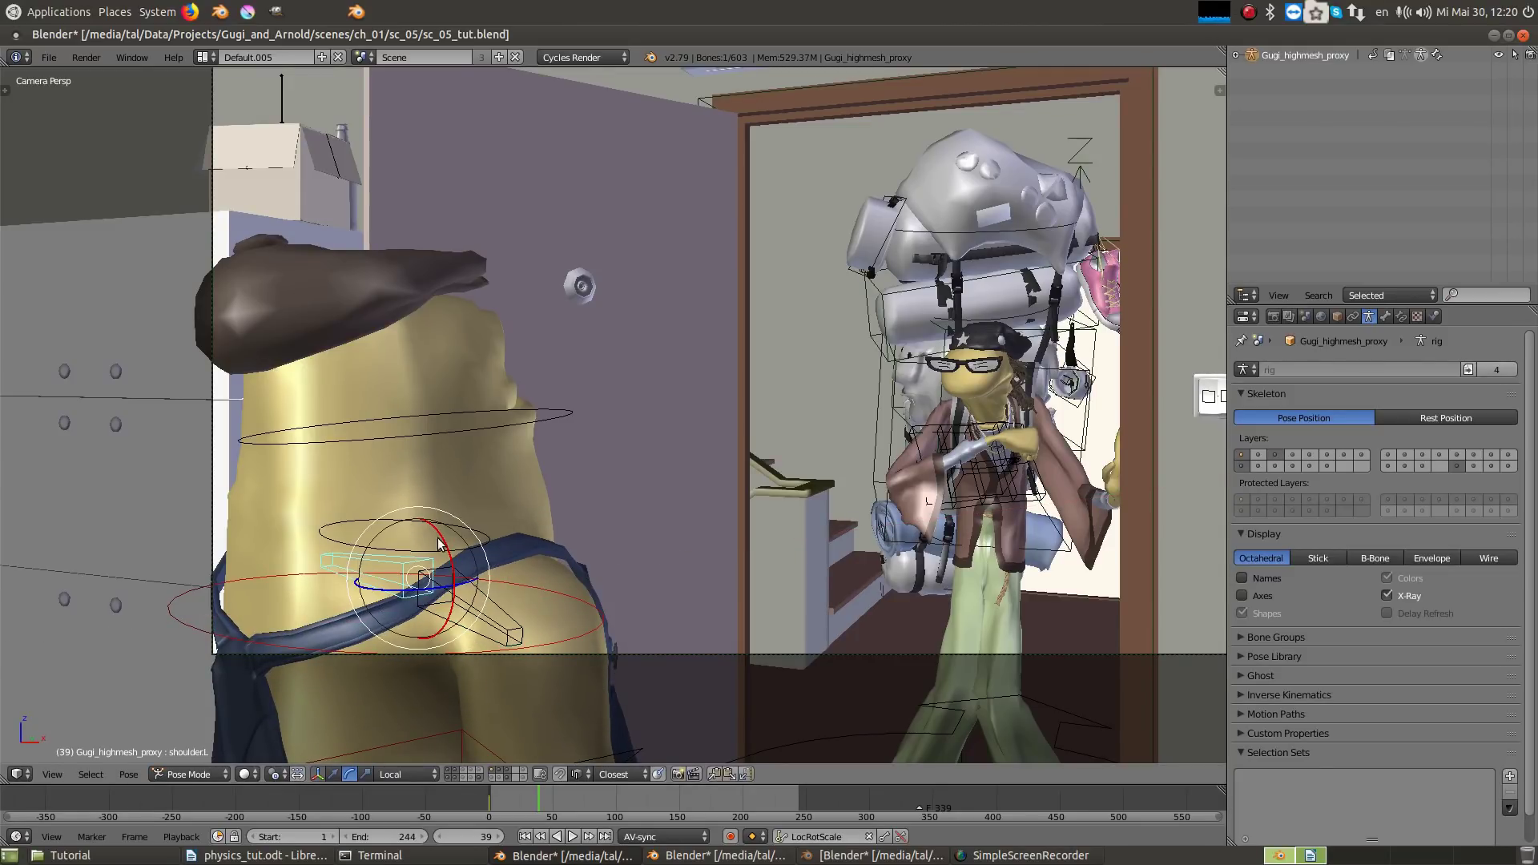
Step: Select the chest bone again and switch to the translate manipulator
right_click(521, 589)
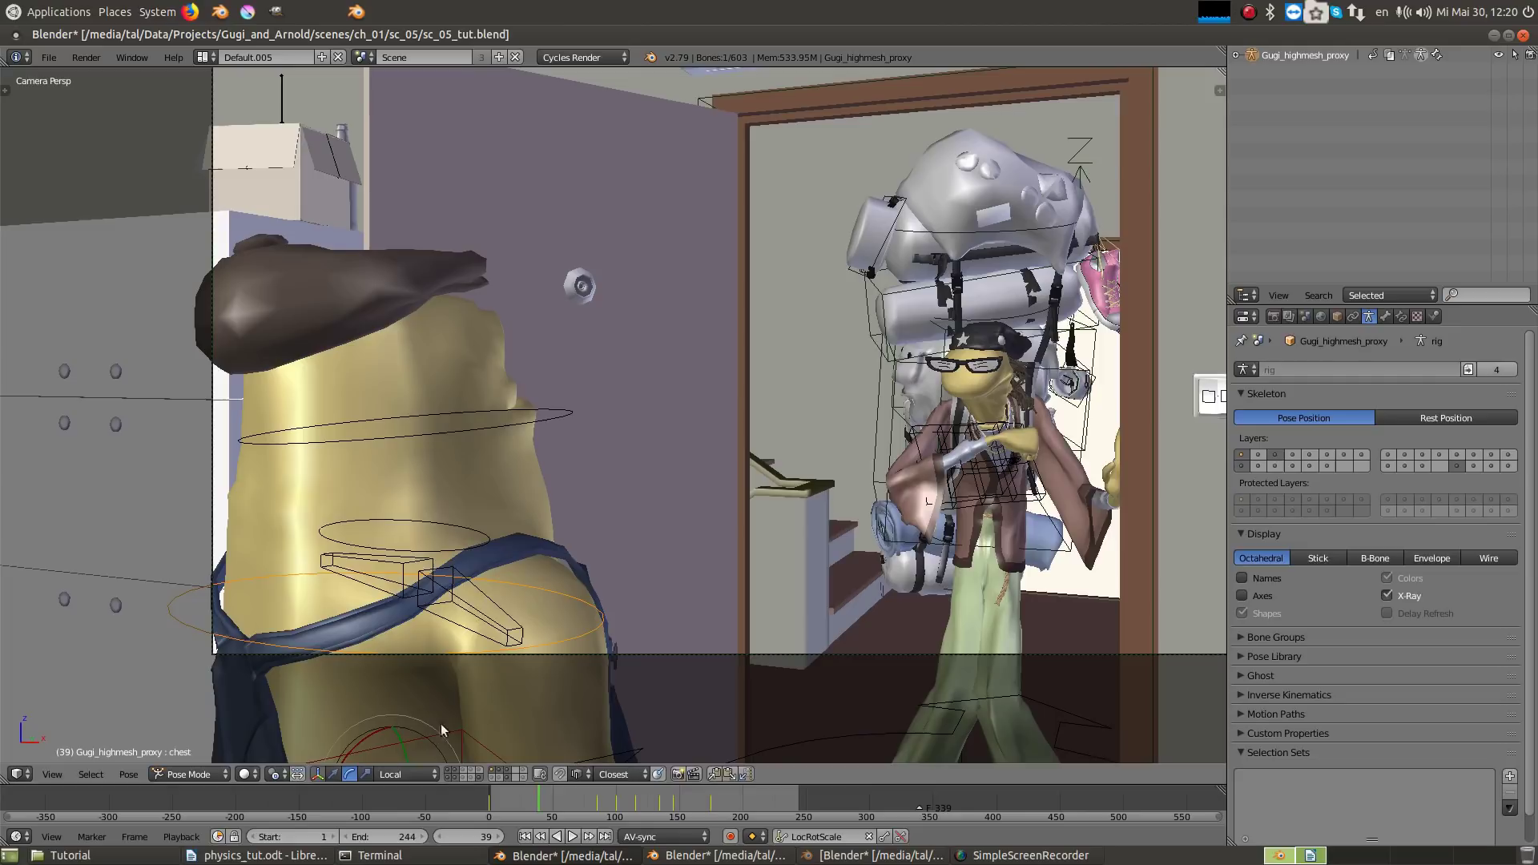
left_click(333, 773)
middle_click_drag(363, 655, 379, 597, "shift")
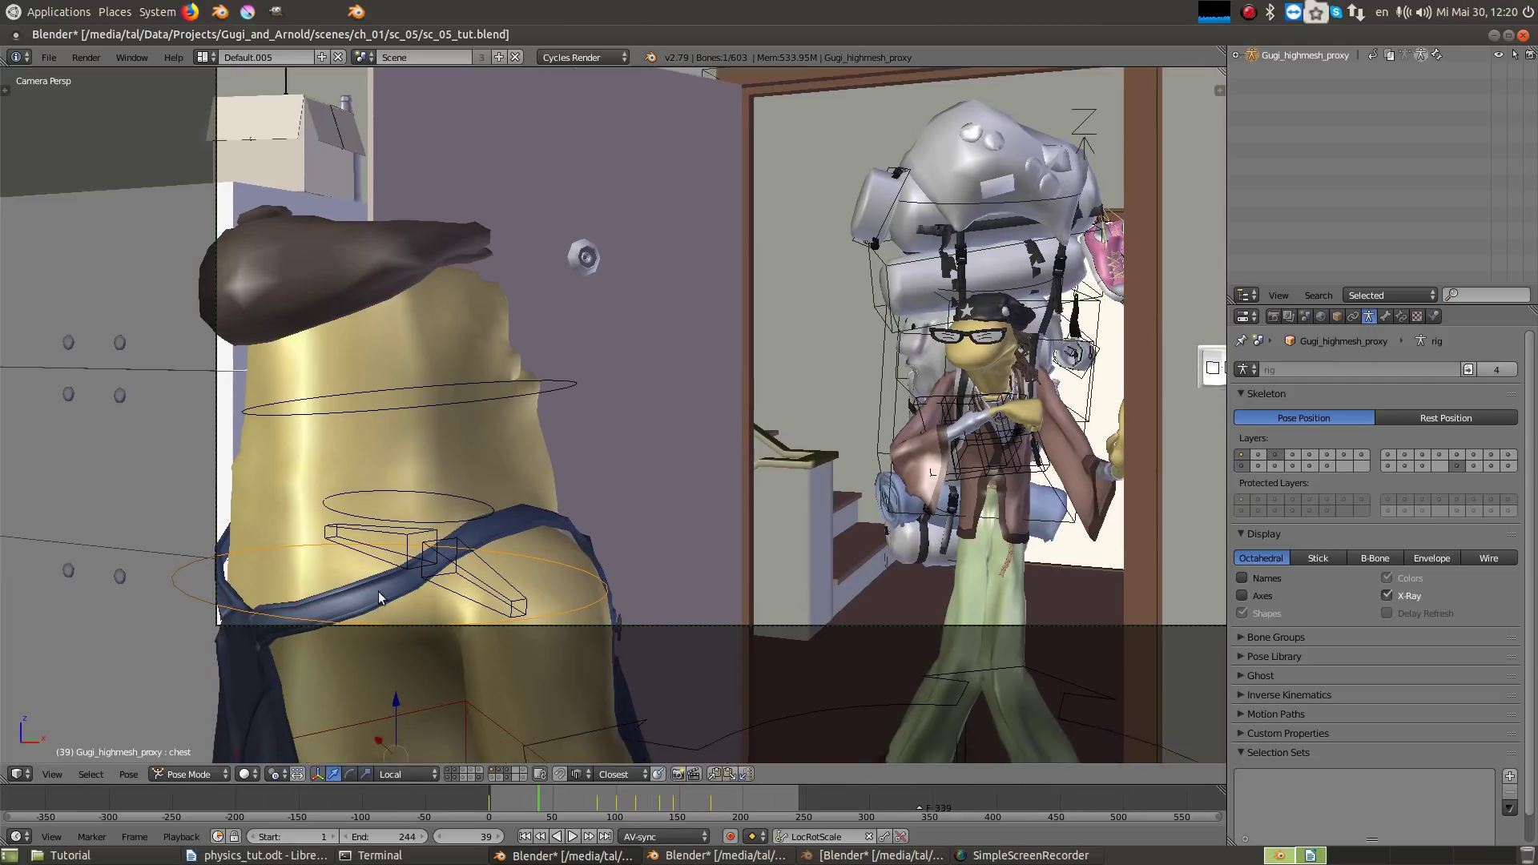
left_click_drag(397, 641, 398, 627)
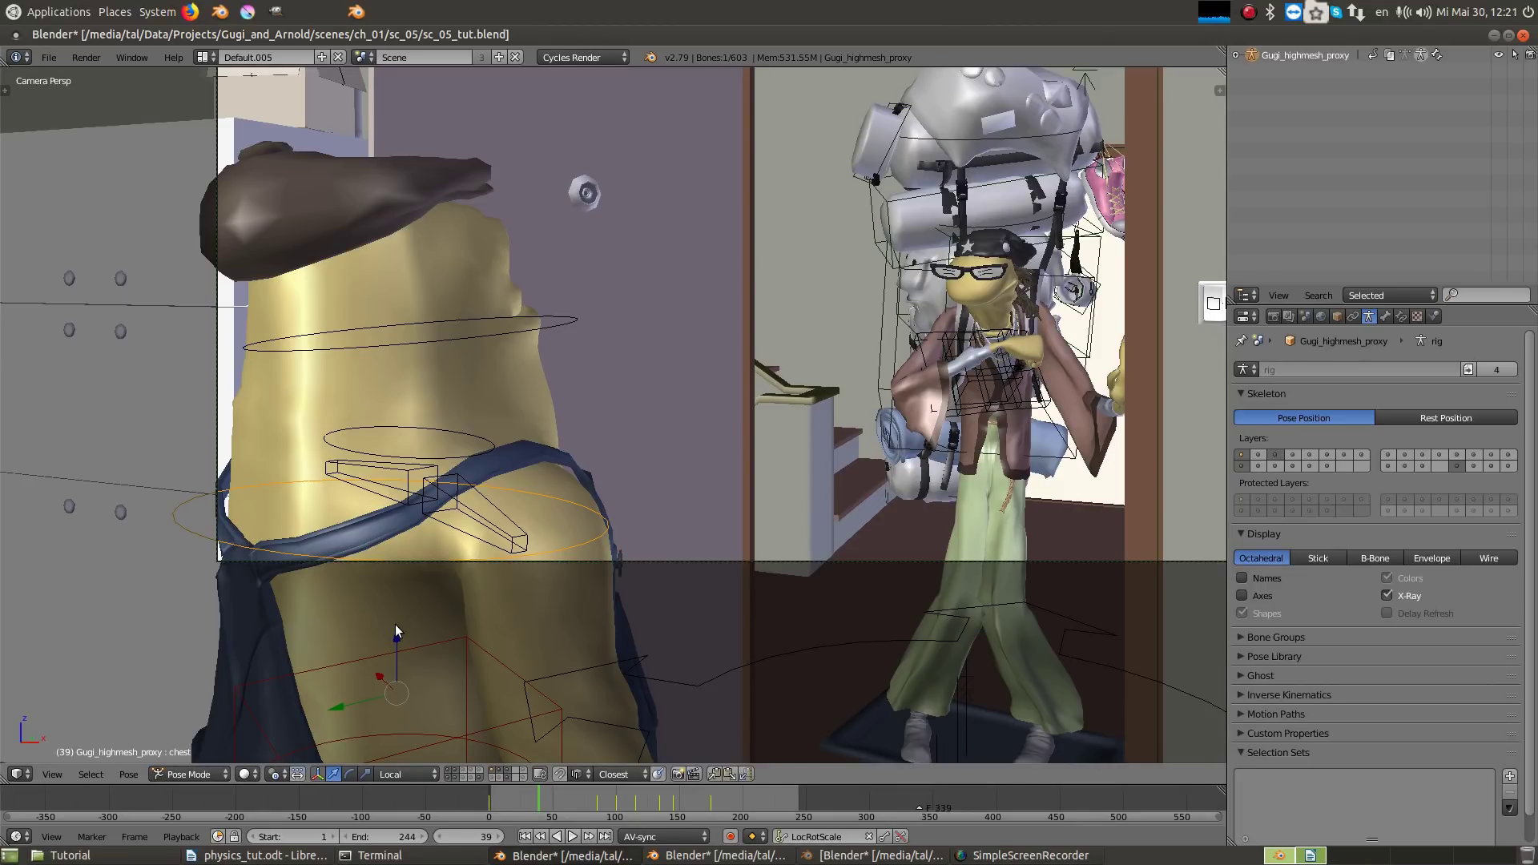
Step: Split the 3D view horizontally and turn the new lower area into a Graph Editor
left_click_drag(8, 781, 4, 570)
left_click(17, 774)
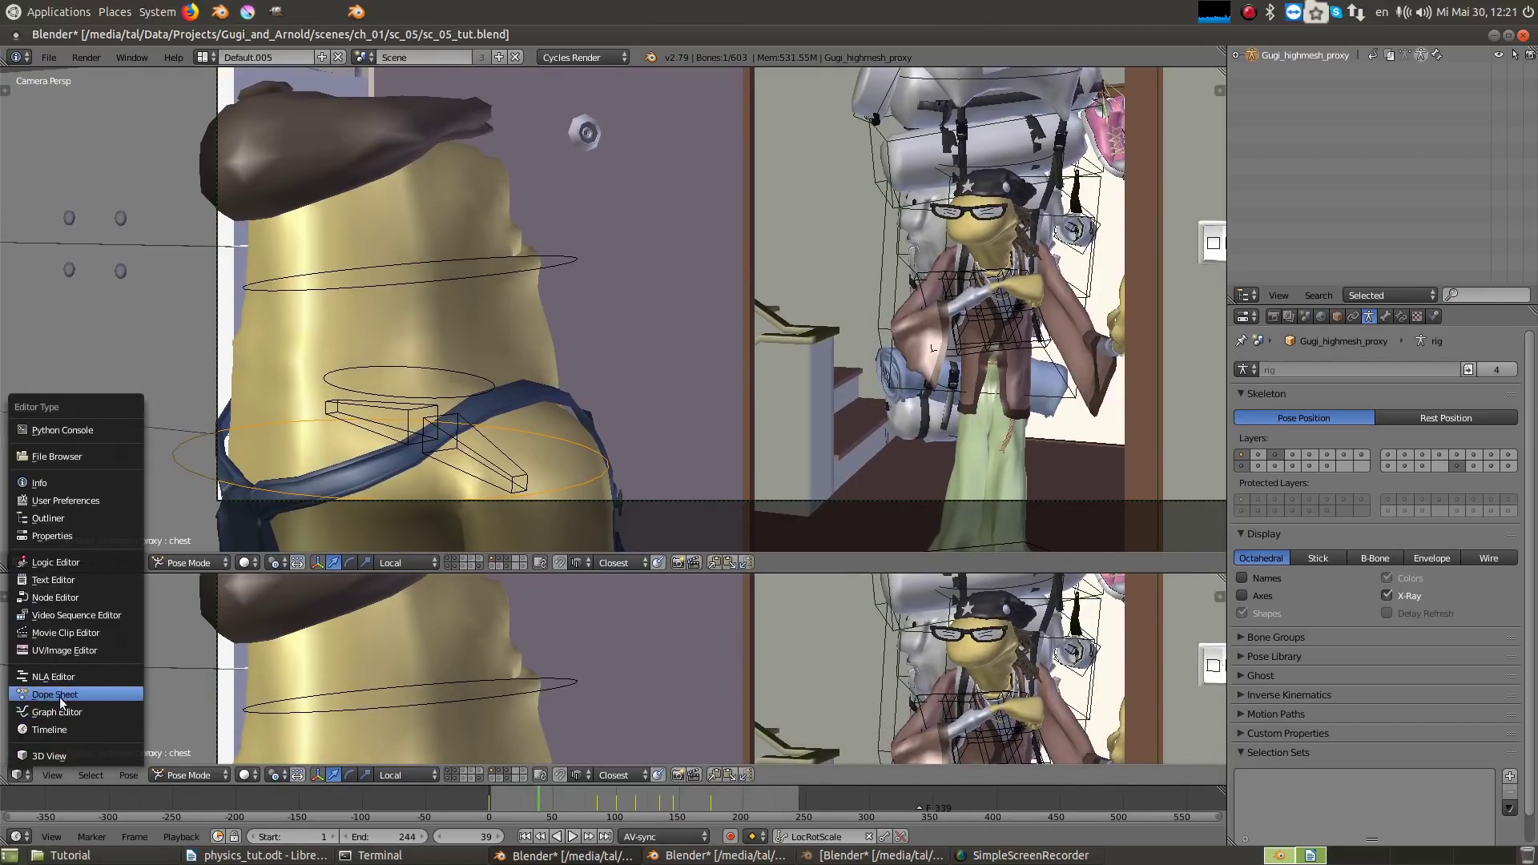
left_click(61, 712)
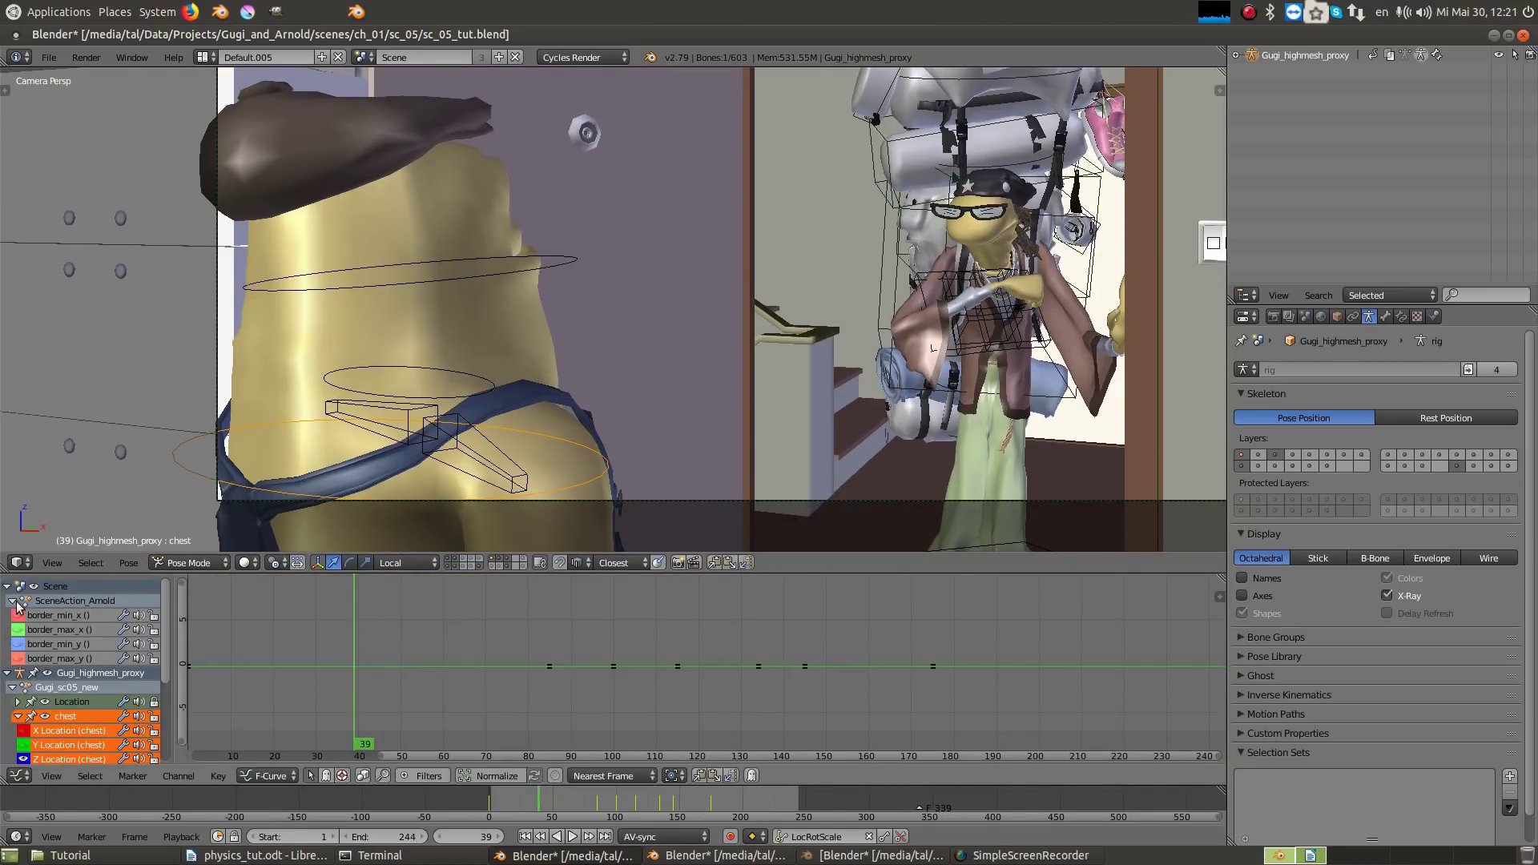
Step: Collapse the scene action's channels, isolate the chest bone's X Quaternion Rotation curve and show the curve properties
left_click(14, 601)
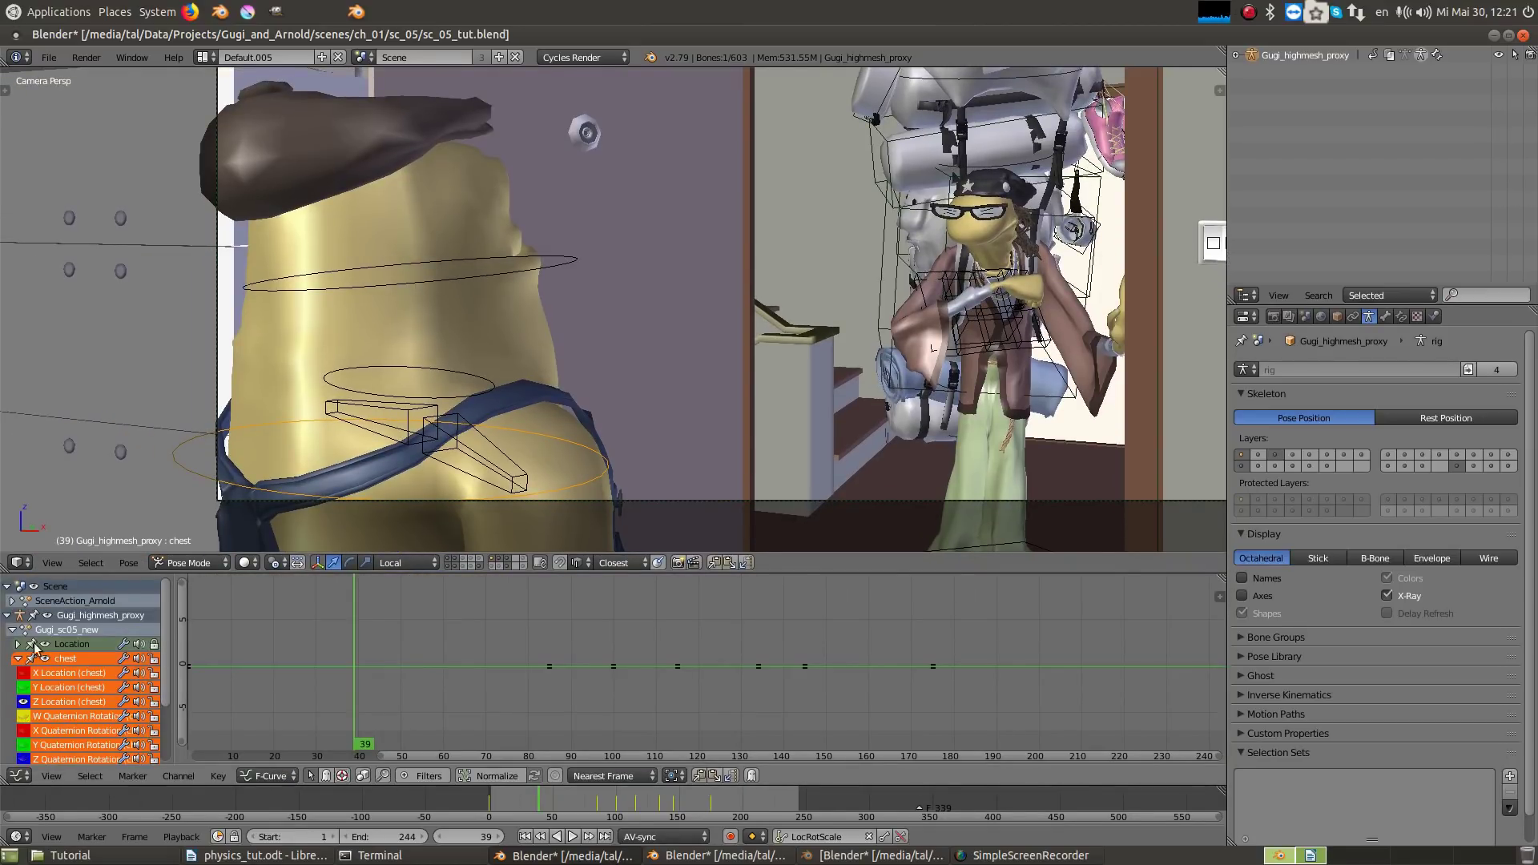
left_click(60, 729)
key("Home")
key("n")
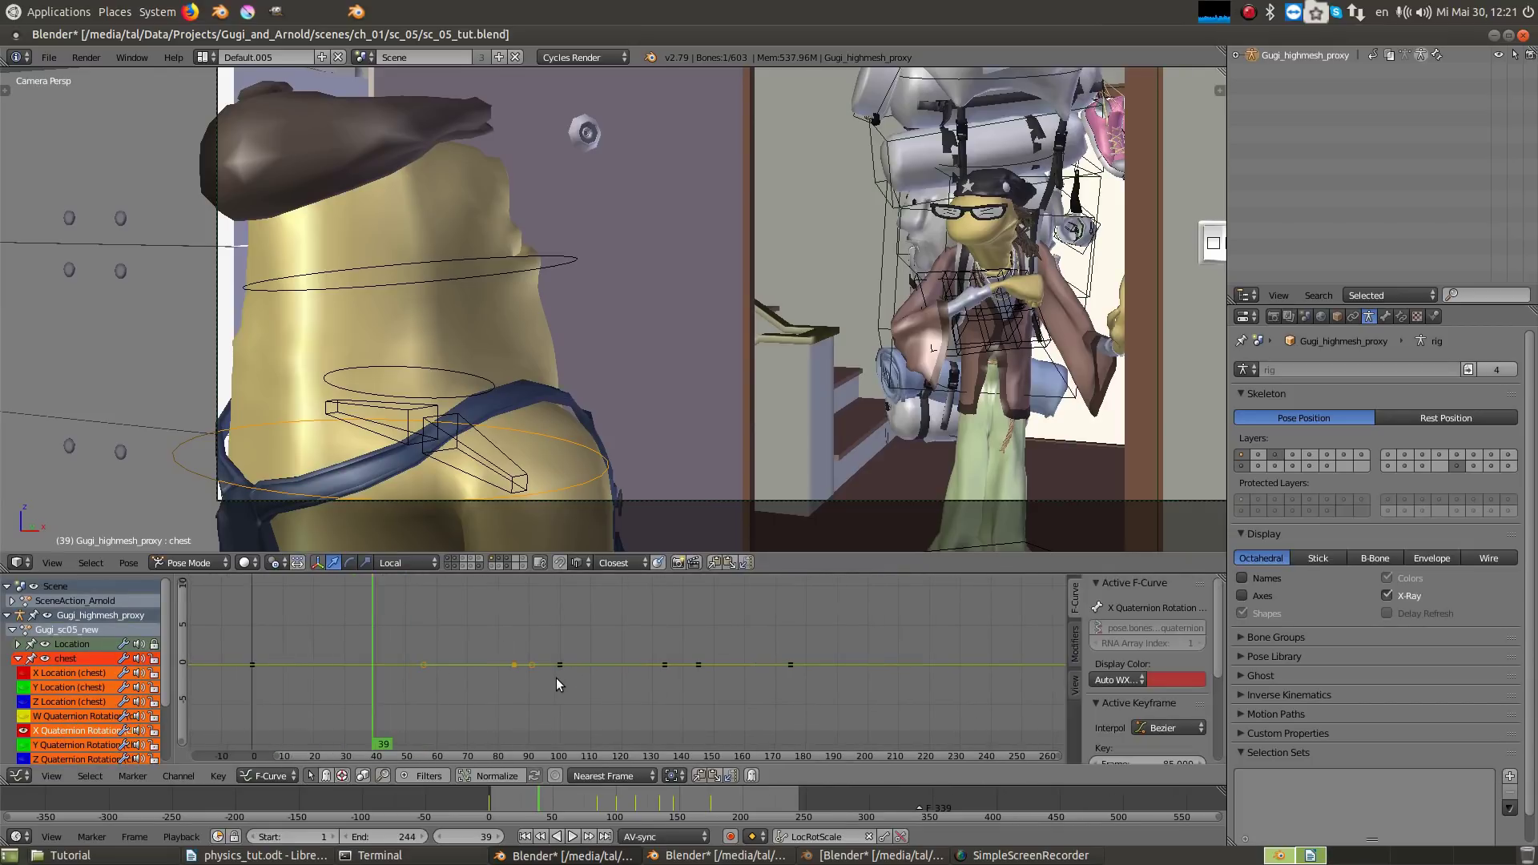
Step: Enlarge the Graph Editor and add a Noise modifier to the chest's X Quaternion Rotation curve
left_click_drag(936, 573, 936, 479)
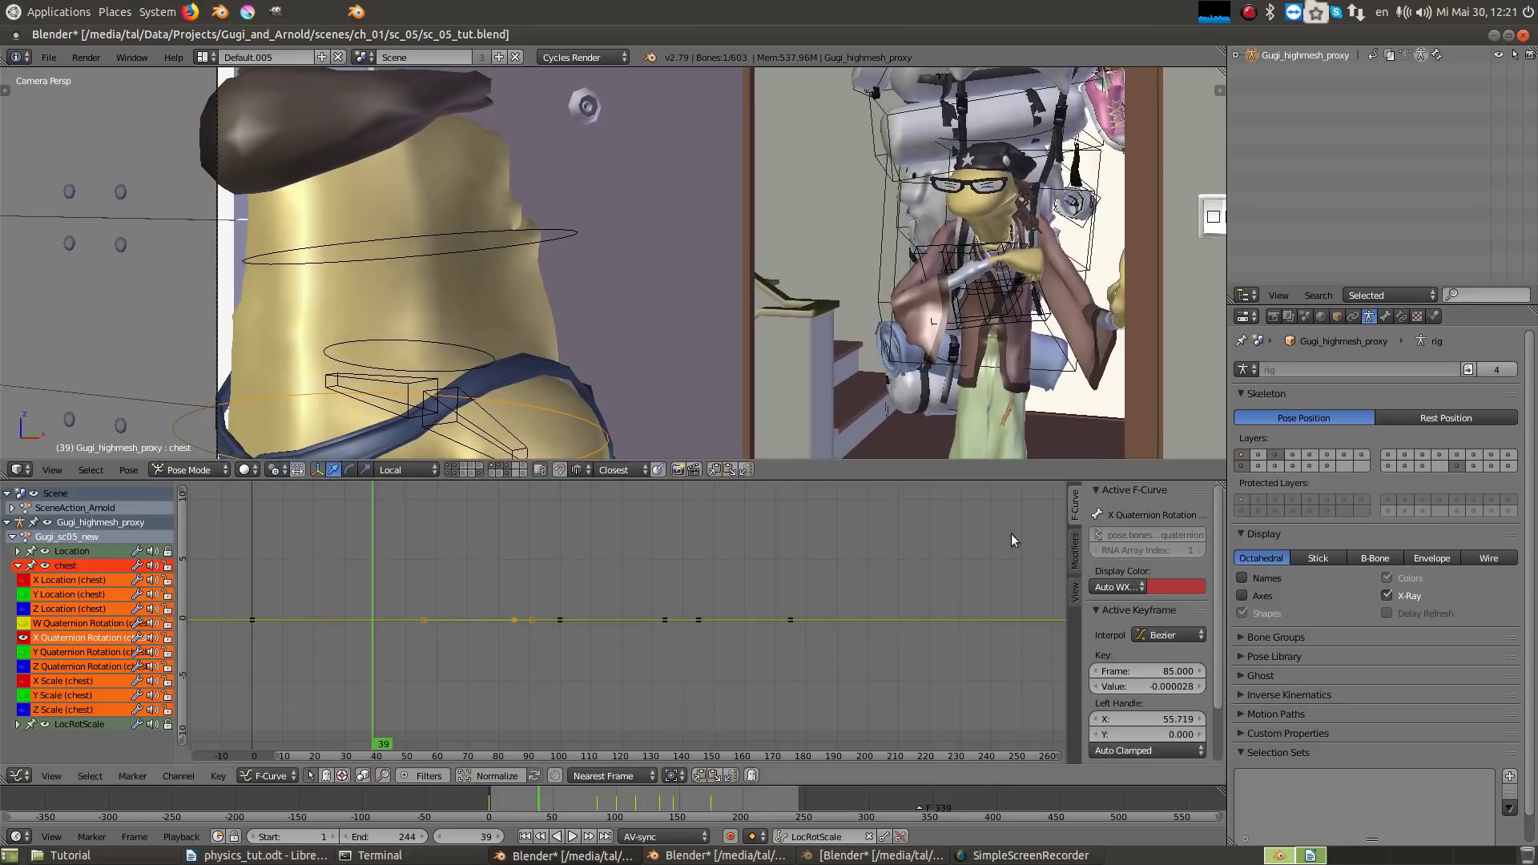
left_click(1075, 549)
right_click(353, 626)
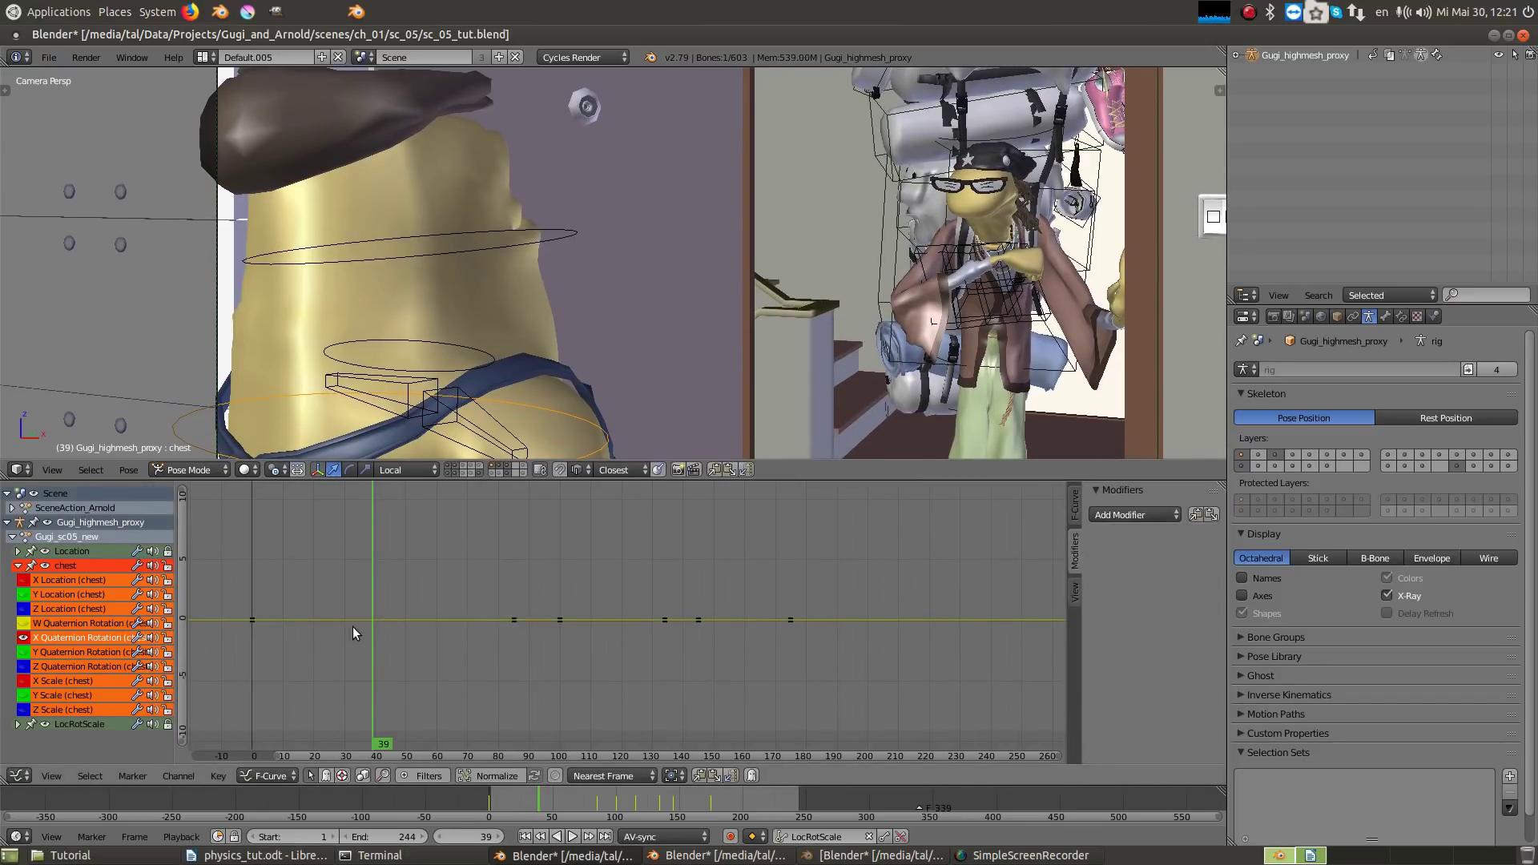
key("Home")
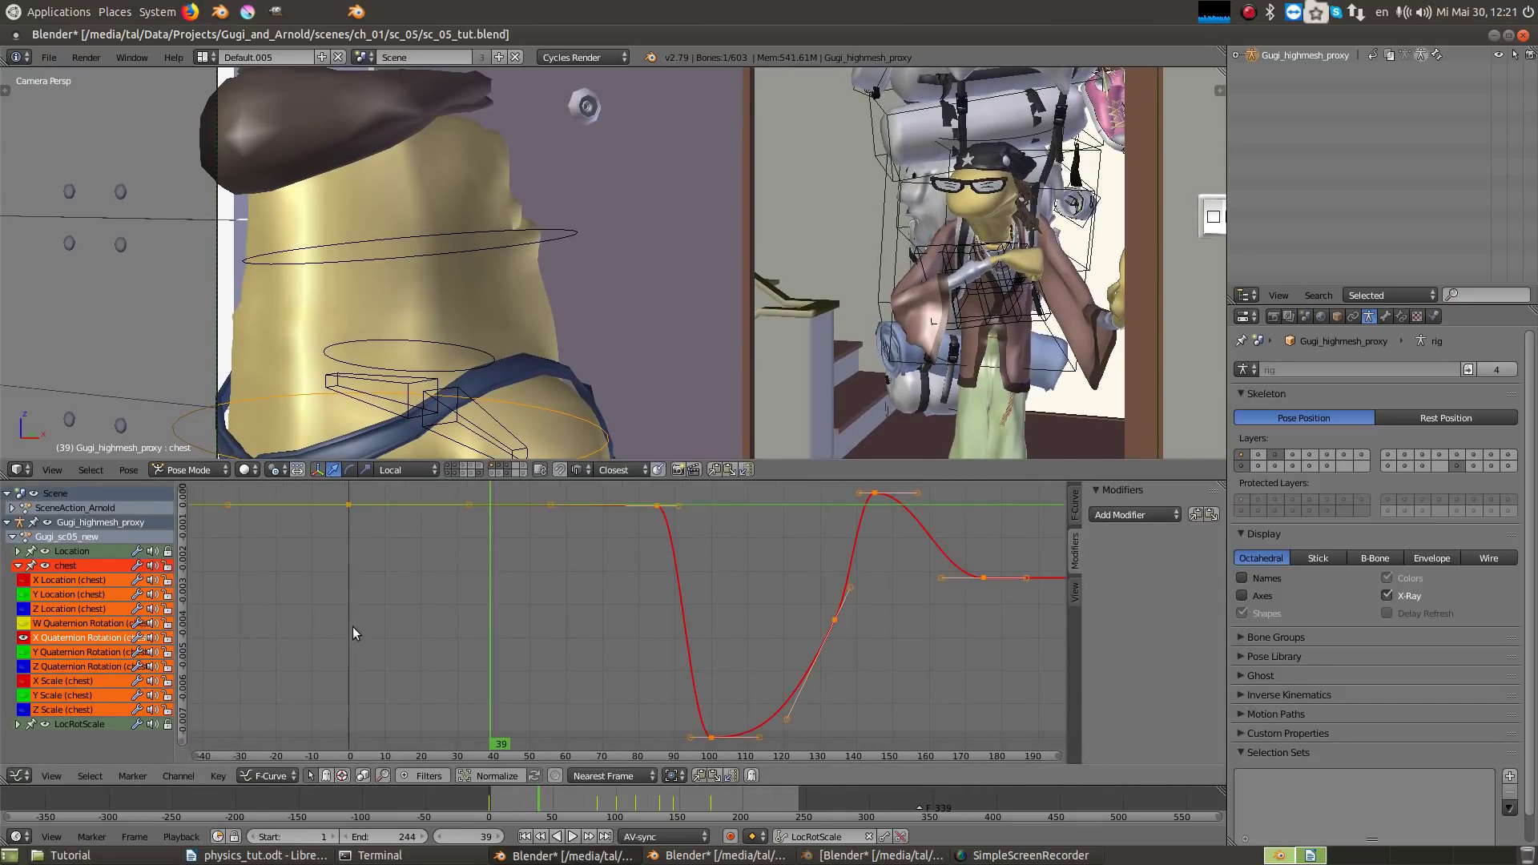
left_click(1119, 514)
left_click(1137, 607)
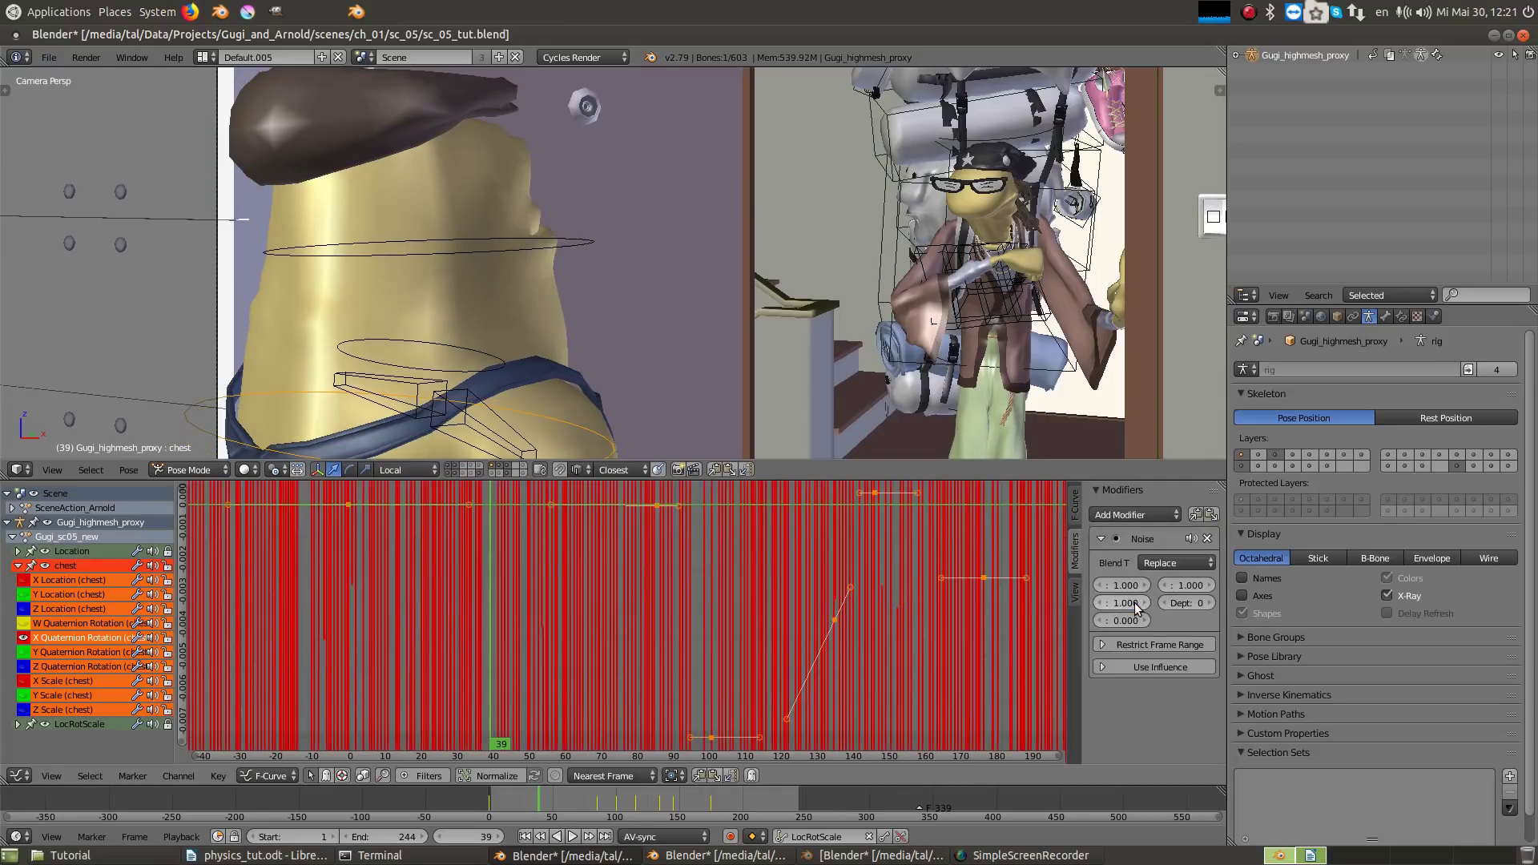
Step: Set the Noise modifier's scale to 40 and its strength to 0.02, with the current frame at 39
middle_click_drag(650, 605, 575, 637, "ctrl")
left_click_drag(556, 636, 570, 639)
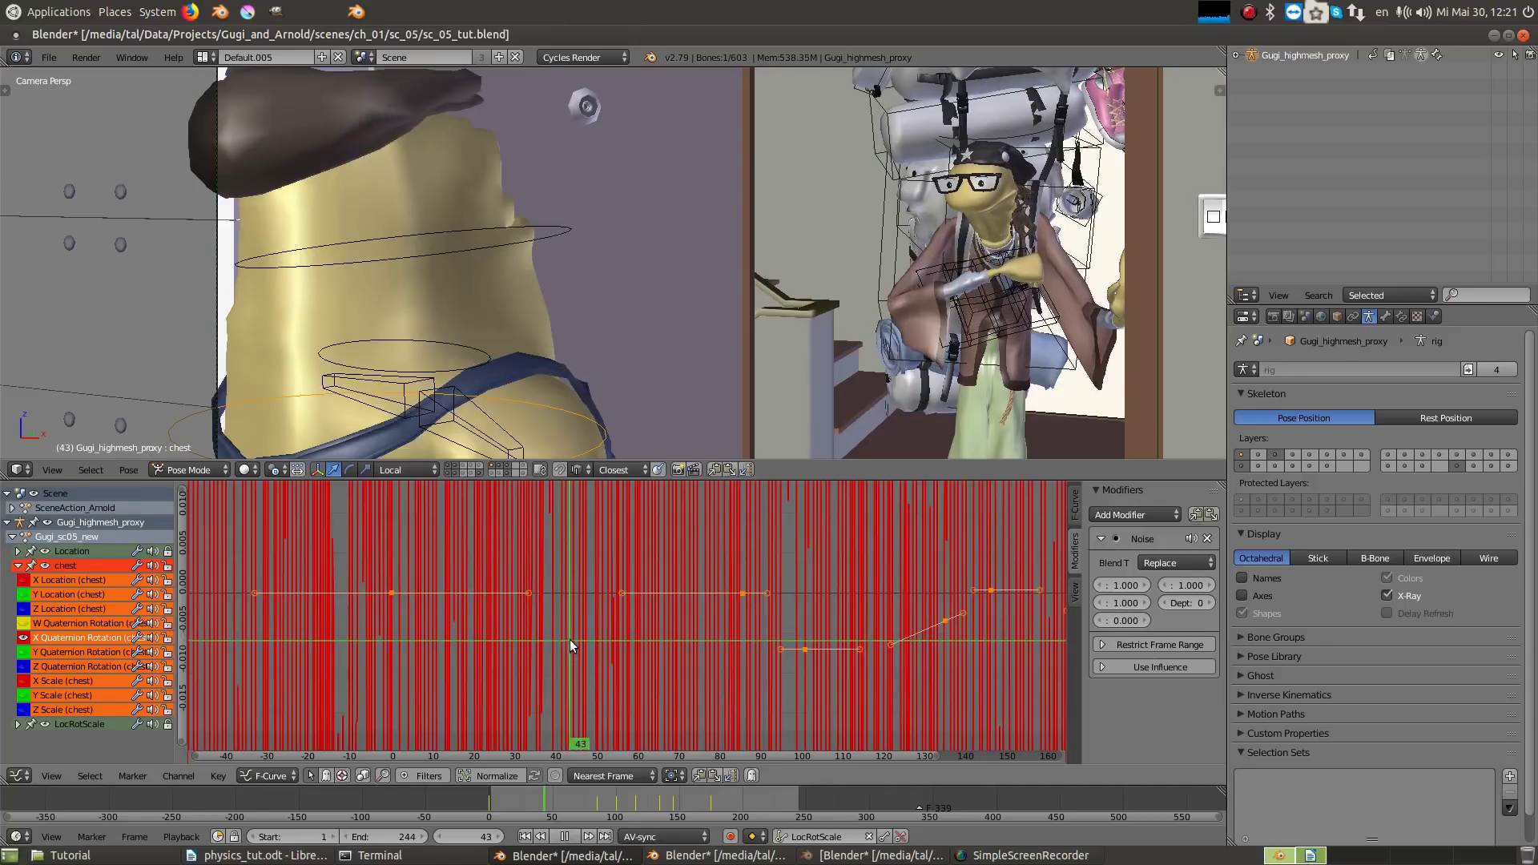
left_click(1128, 585)
type("40")
key("Return")
left_click(1122, 602)
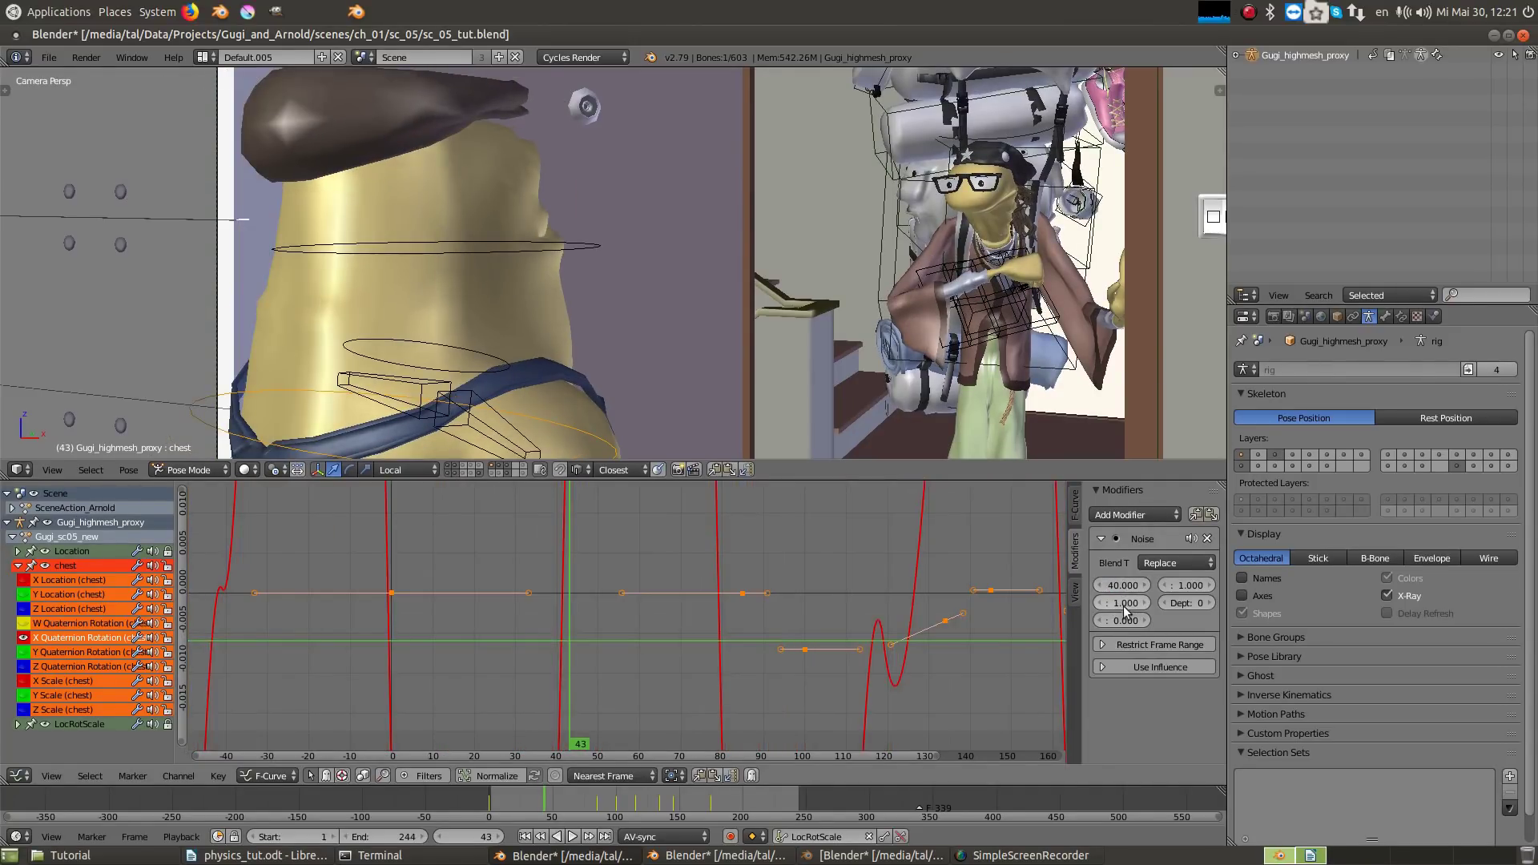
type("0.02")
key("Return")
left_click(555, 596)
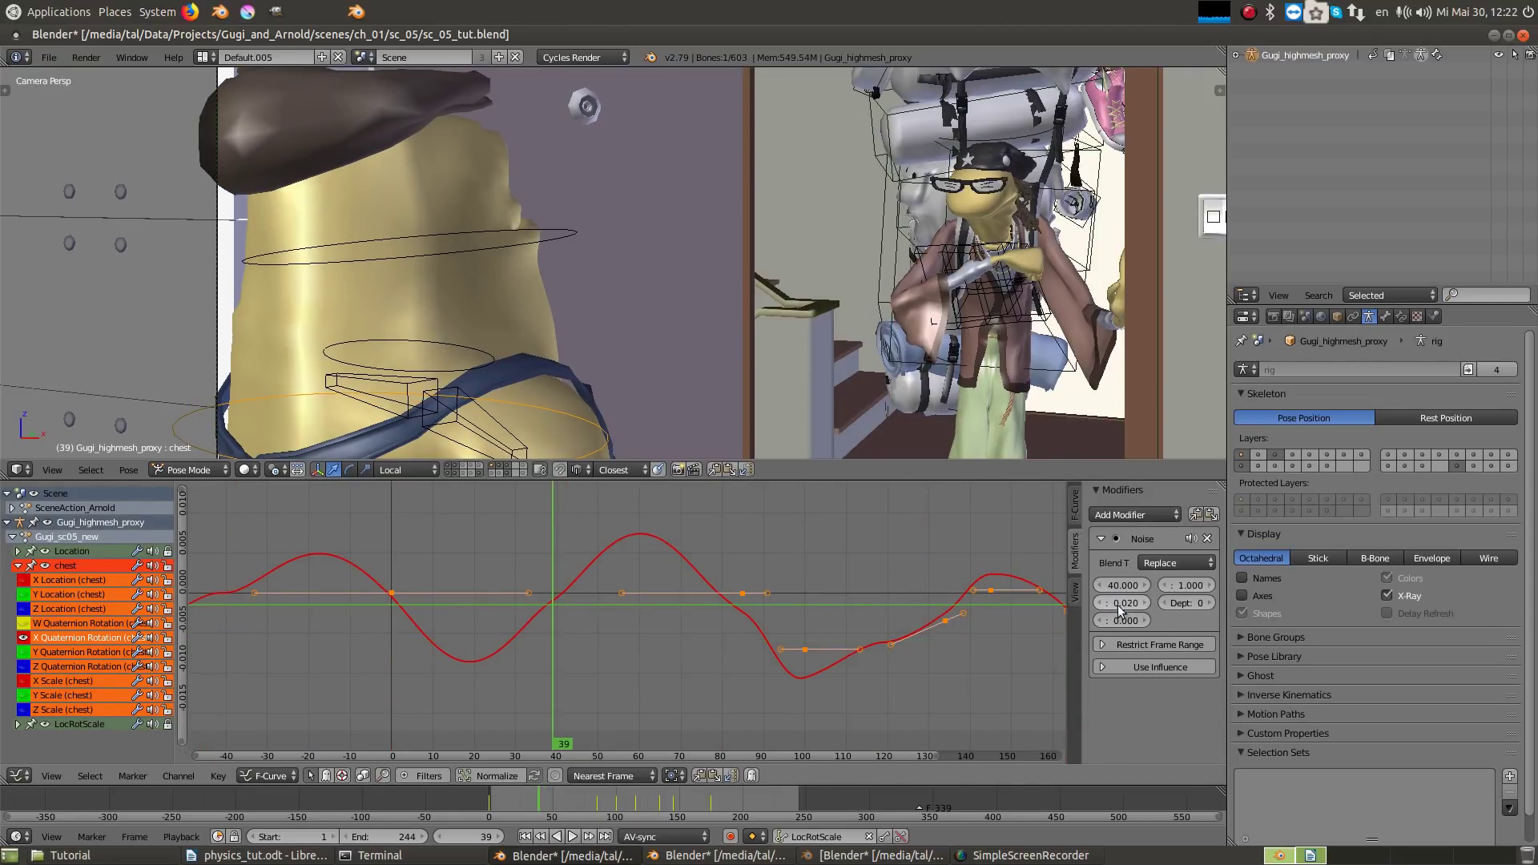
Step: Try a phase of 4.3 for the Noise modifier on the chest's X Quaternion Rotation curve
left_click(1191, 584)
type("4.3")
key("Return")
mouse_move(1191, 585)
left_mouse_down()
mouse_move(1126, 585)
mouse_move(1194, 584)
left_mouse_up()
Step: Paste the copied Noise modifier onto the chest's Z Location curve, widen the modifier settings, and set the offset to 3
left_click(85, 607)
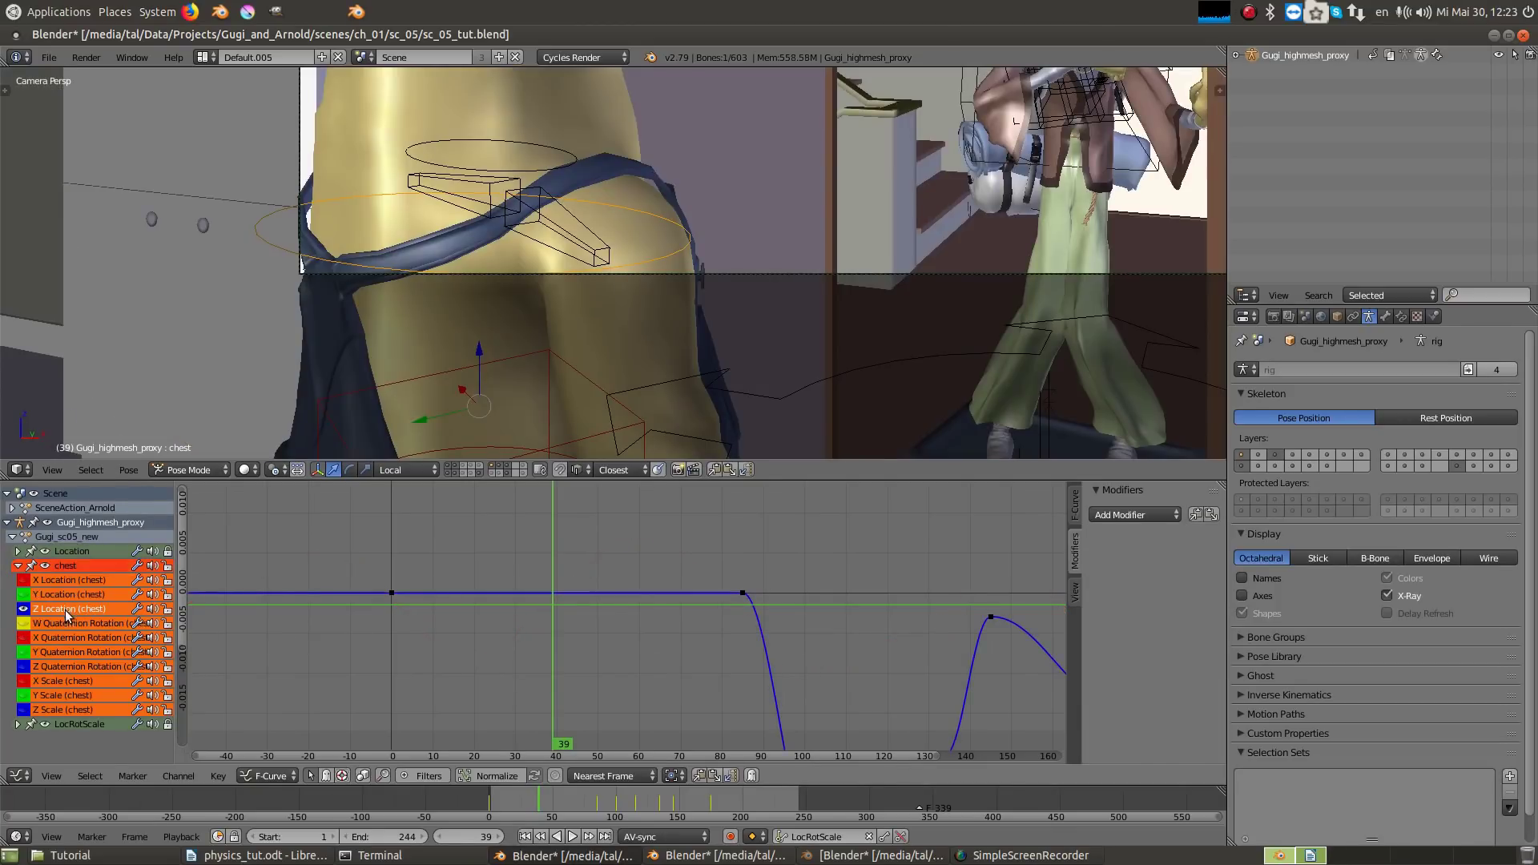
left_click(1211, 515)
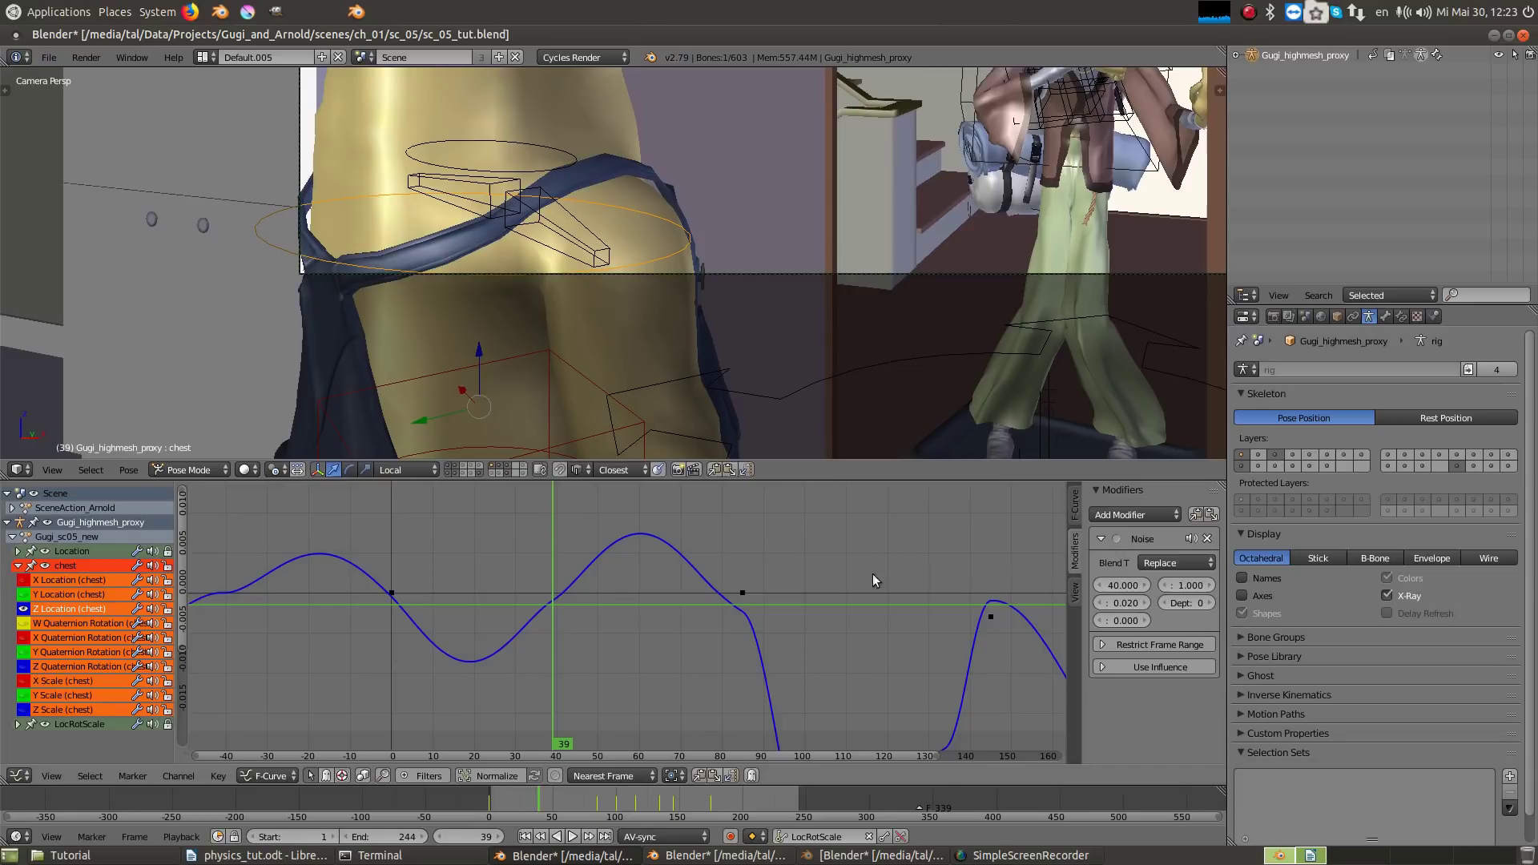
middle_click_drag(483, 637, 515, 656)
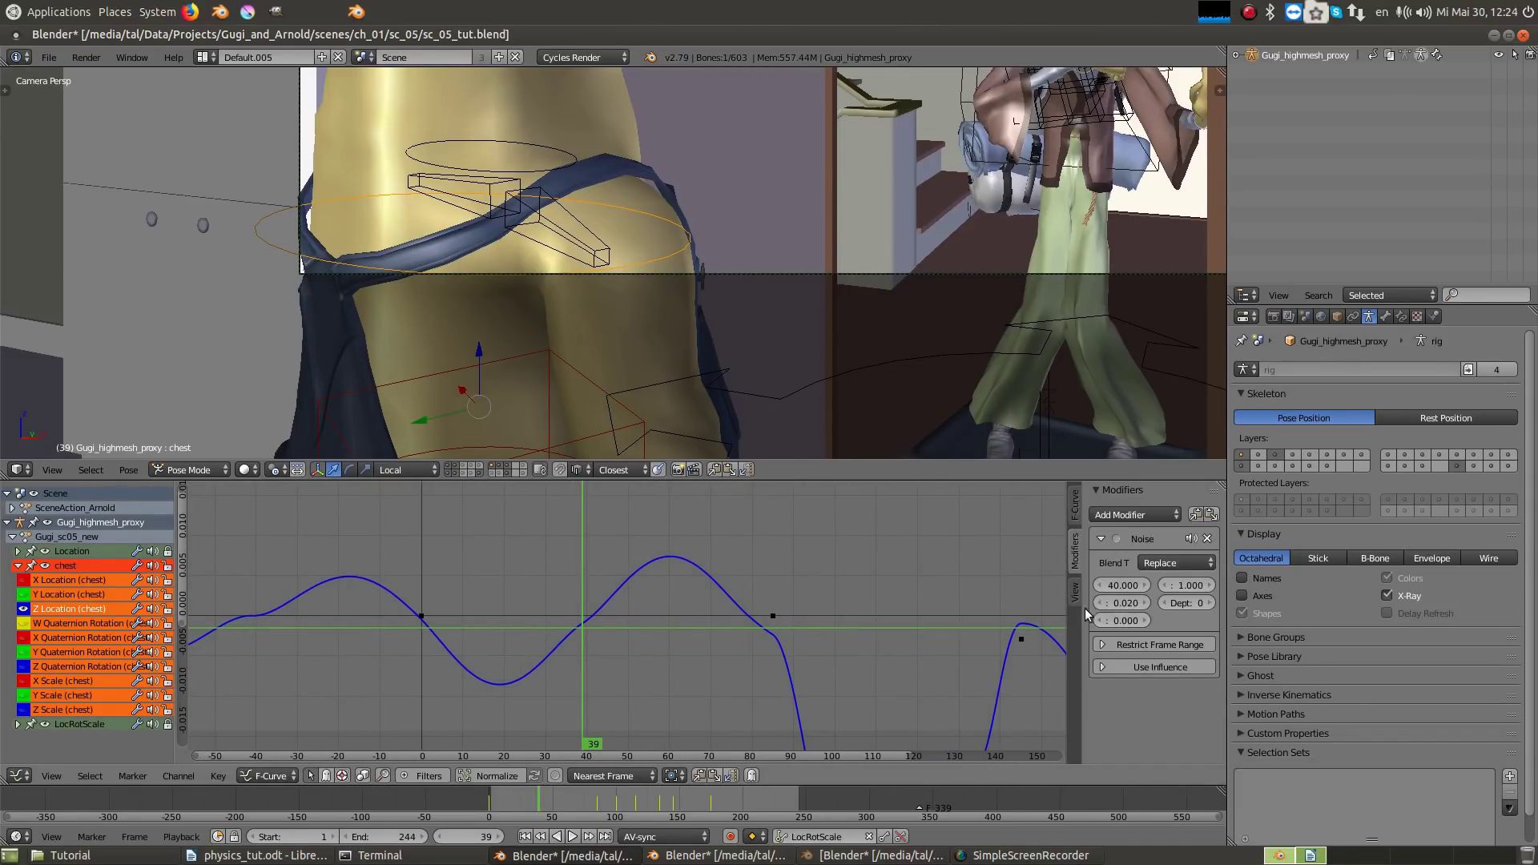
left_click_drag(1069, 607, 997, 609)
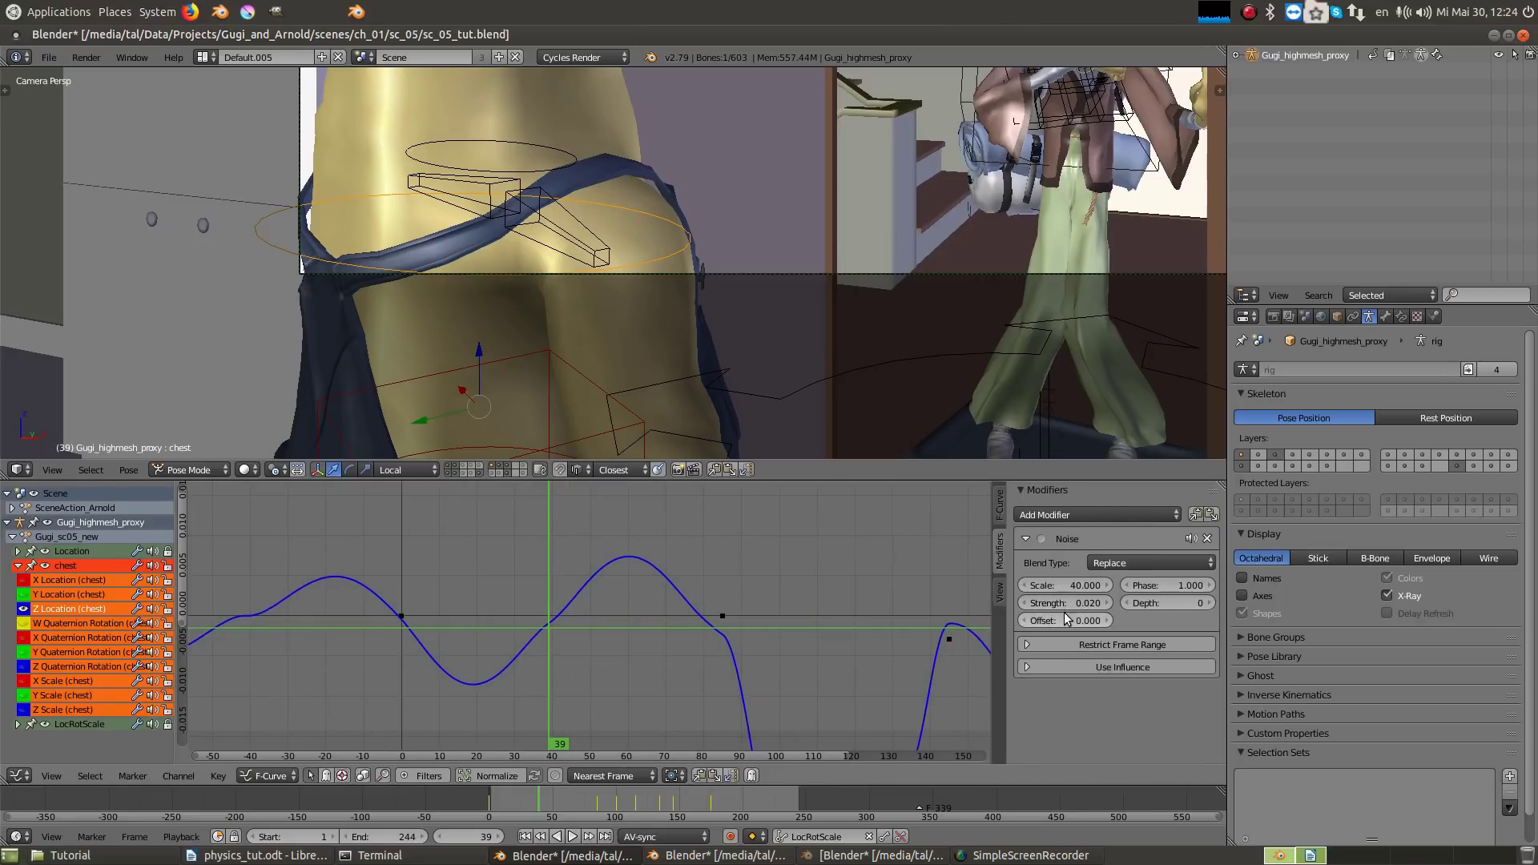
left_click(1085, 618)
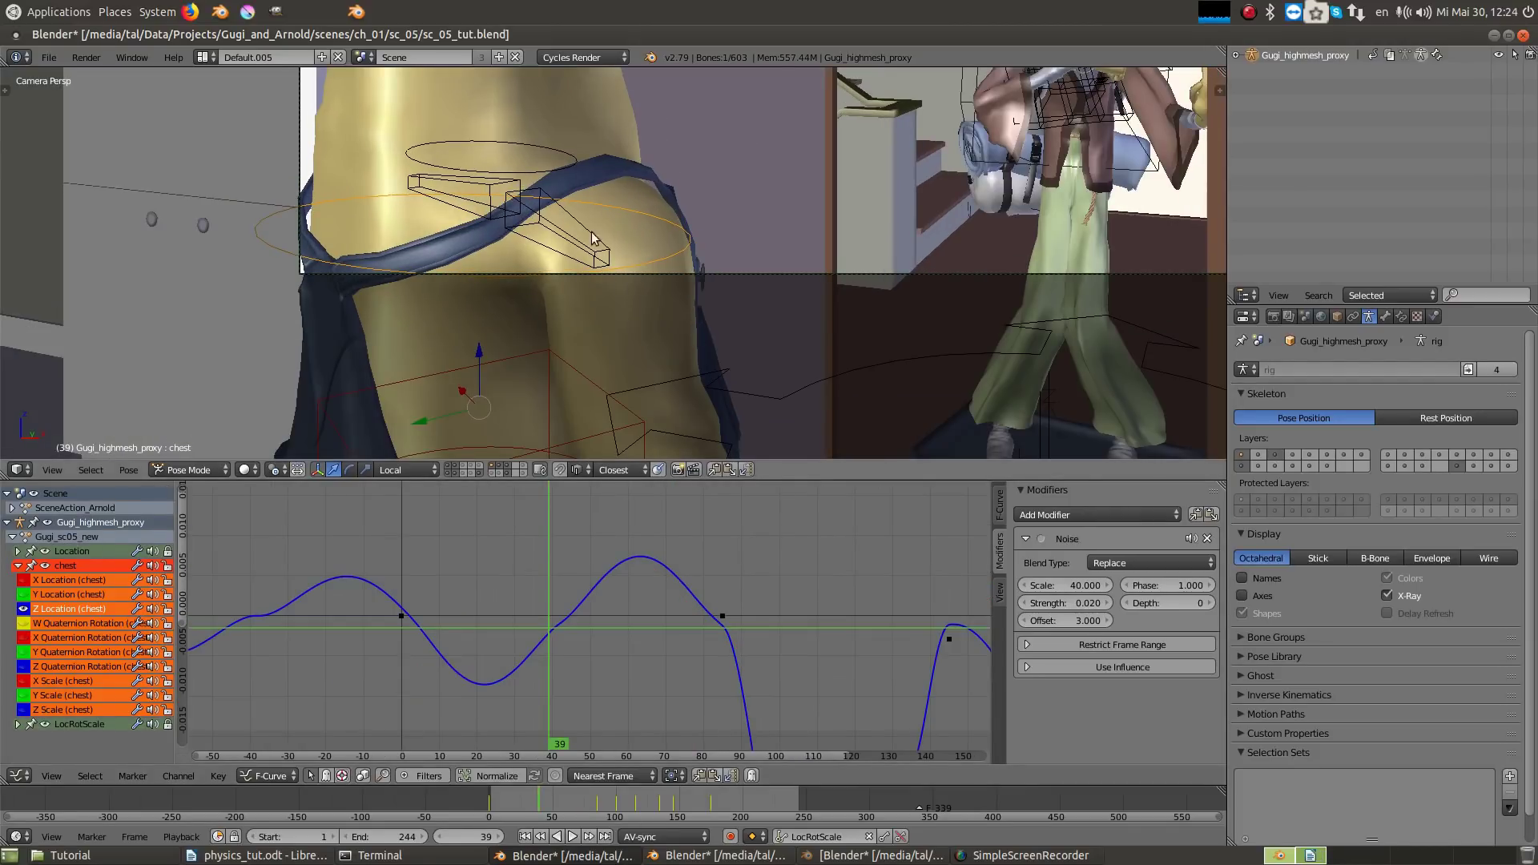
Step: Select the head bone and paste the Noise modifier onto its X Euler Rotation curve
middle_click_drag(596, 239, 622, 335, "shift")
right_click(689, 210)
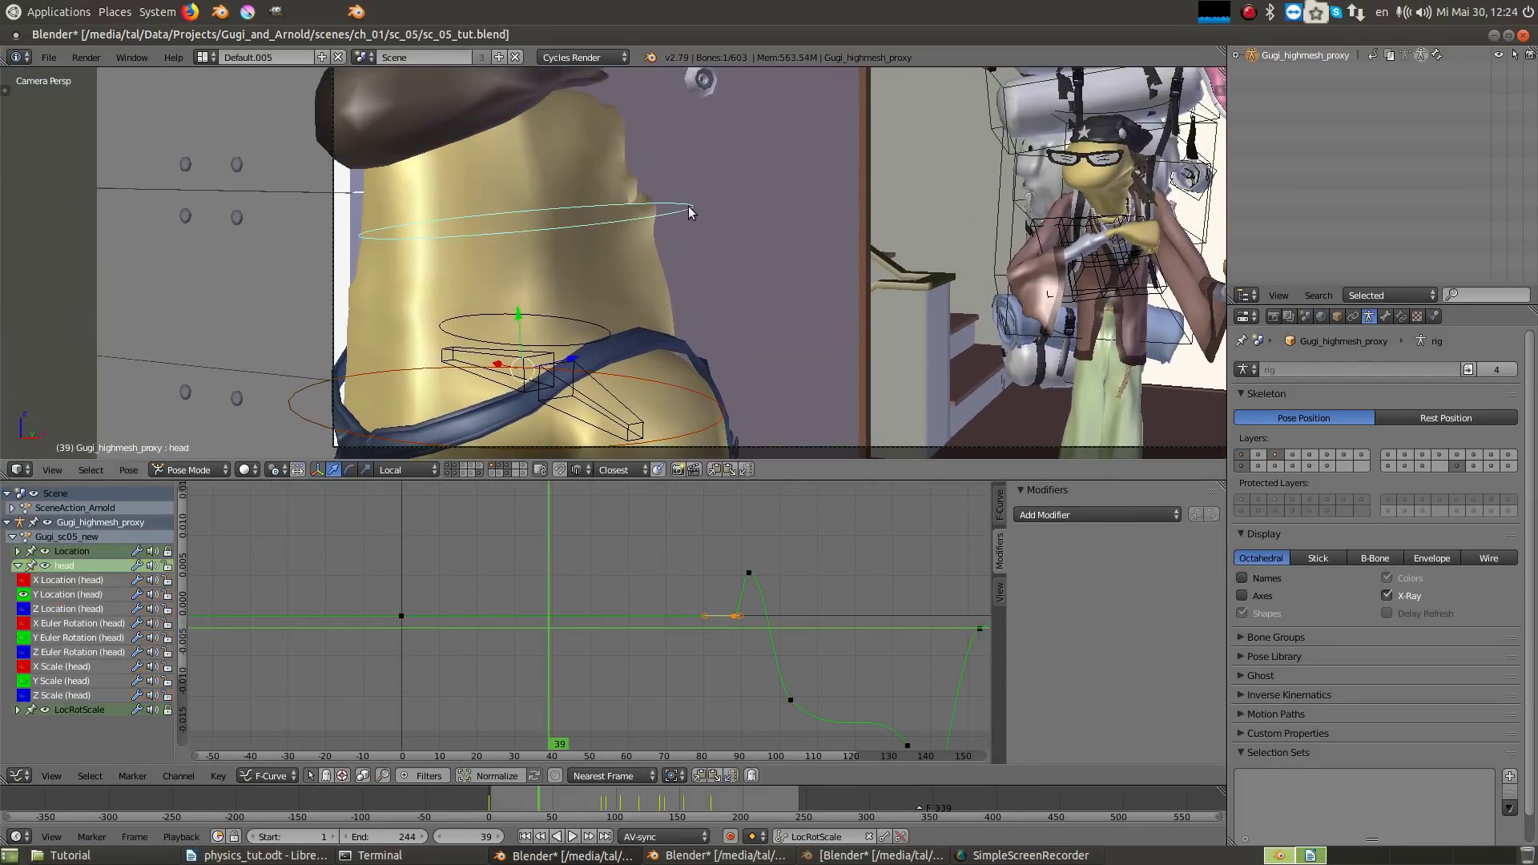
left_click(99, 623)
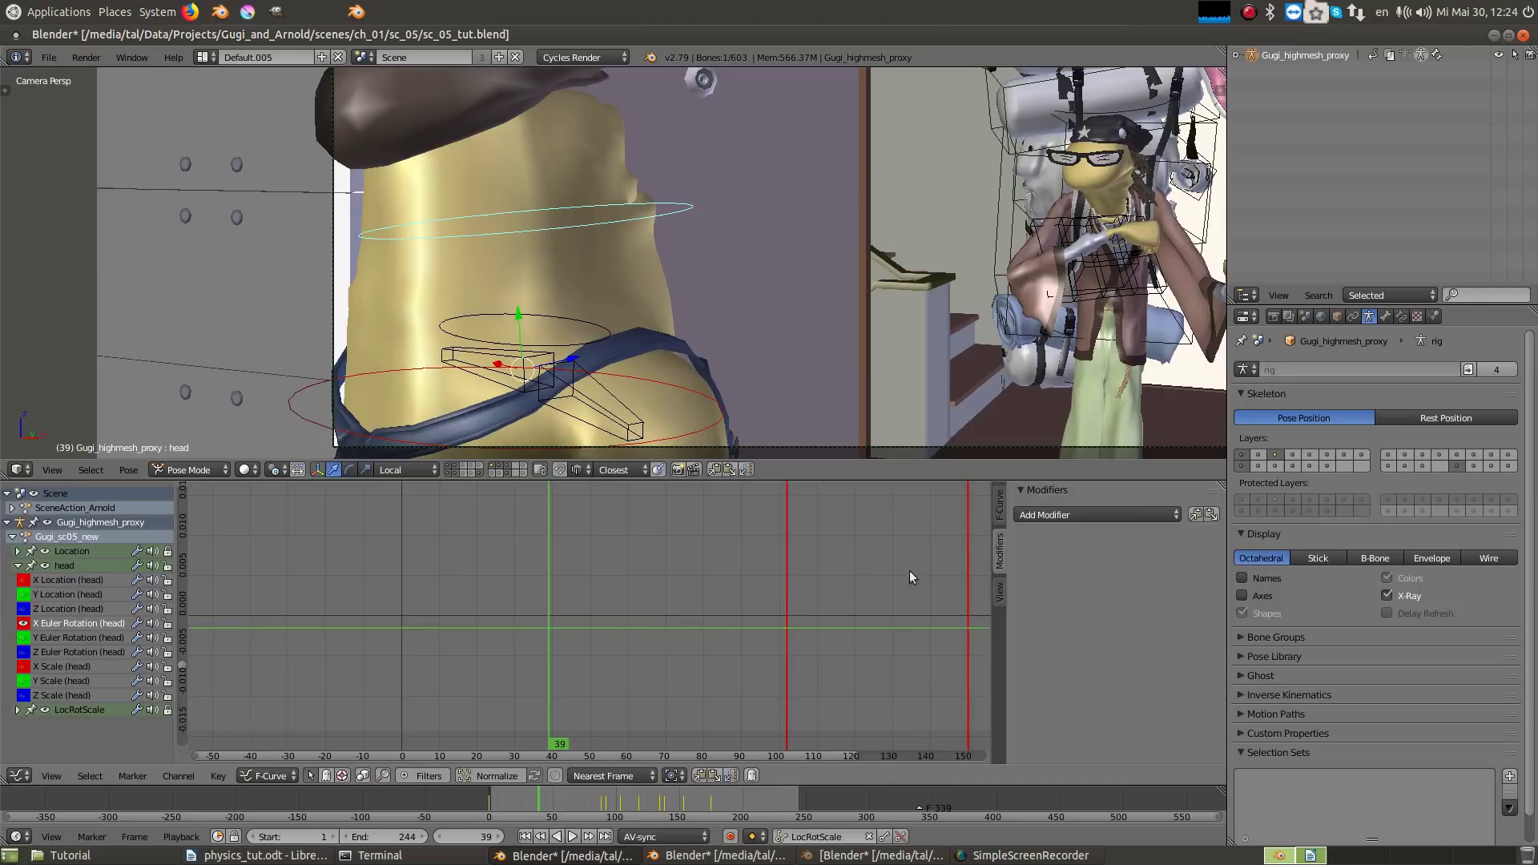
left_click(1211, 514)
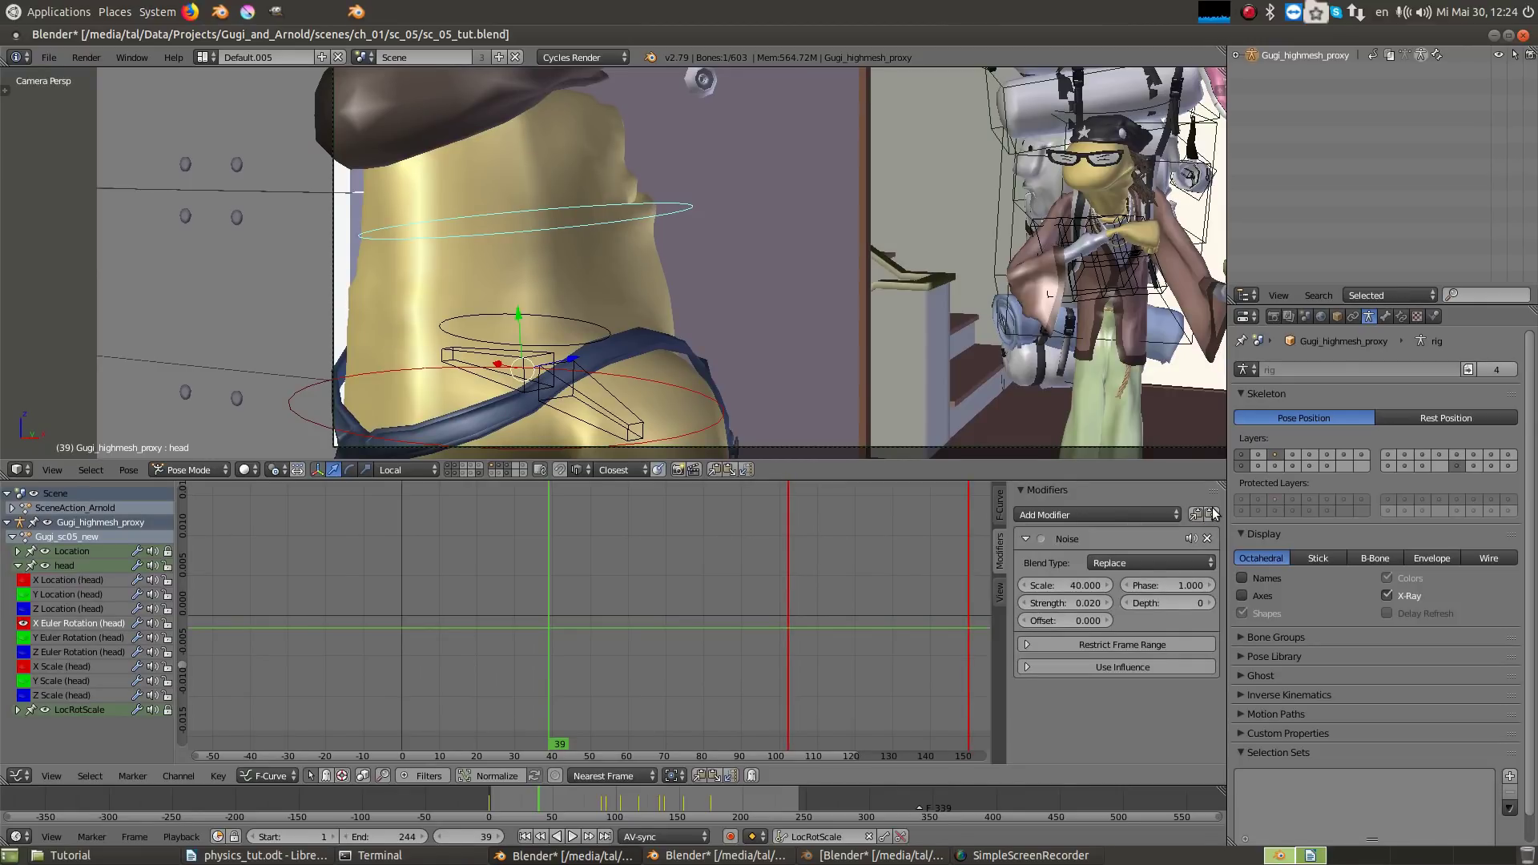
Step: Set the Noise strength to -0.04 and its offset to -4 on the head's X Euler Rotation curve
left_click(1077, 601)
key("BackSpace")
key("Return")
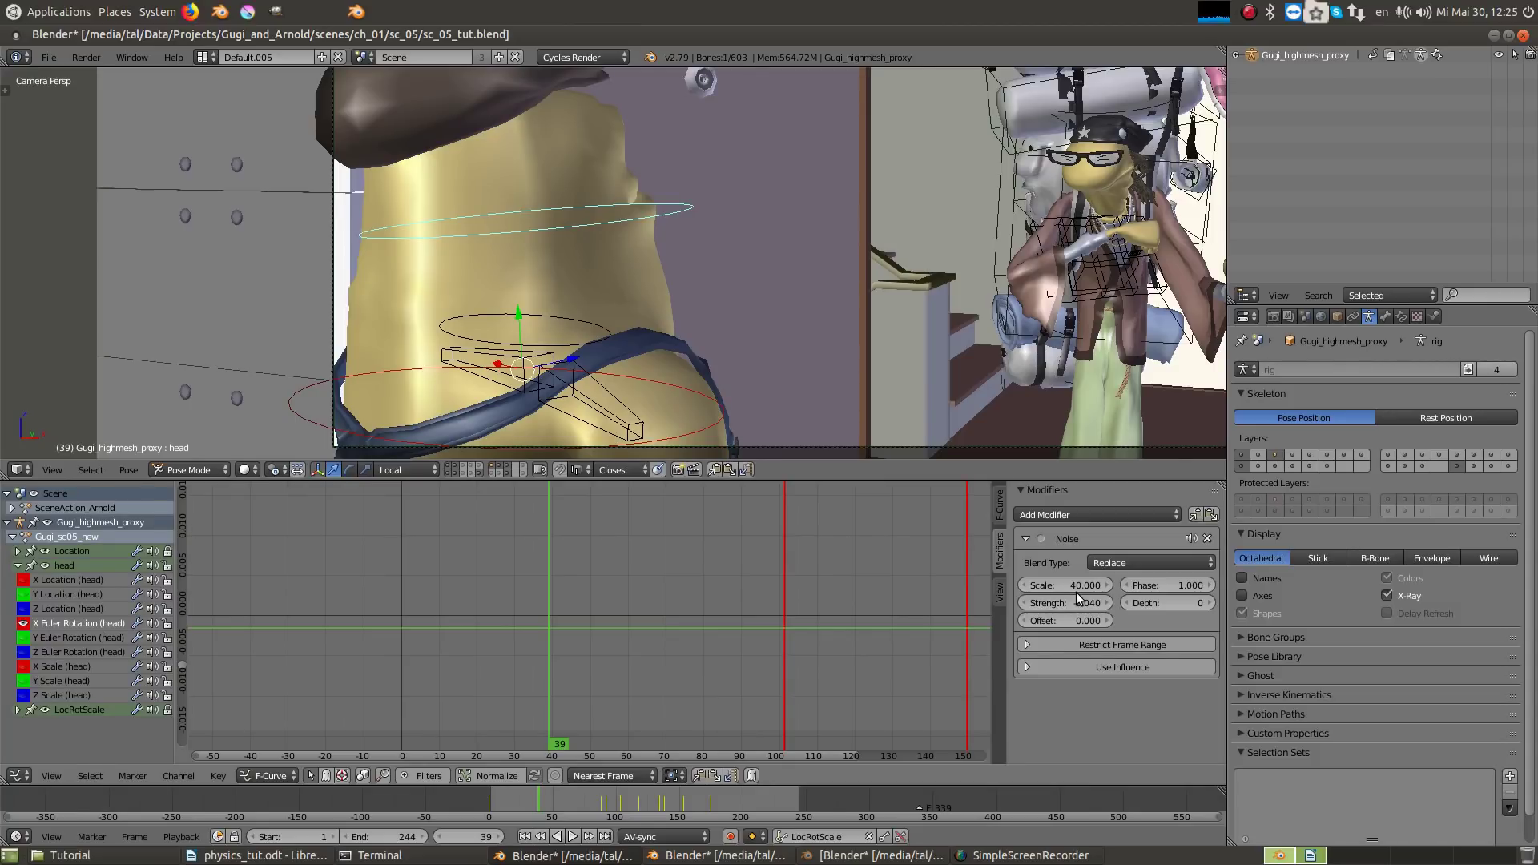
left_click(1073, 619)
key("Return")
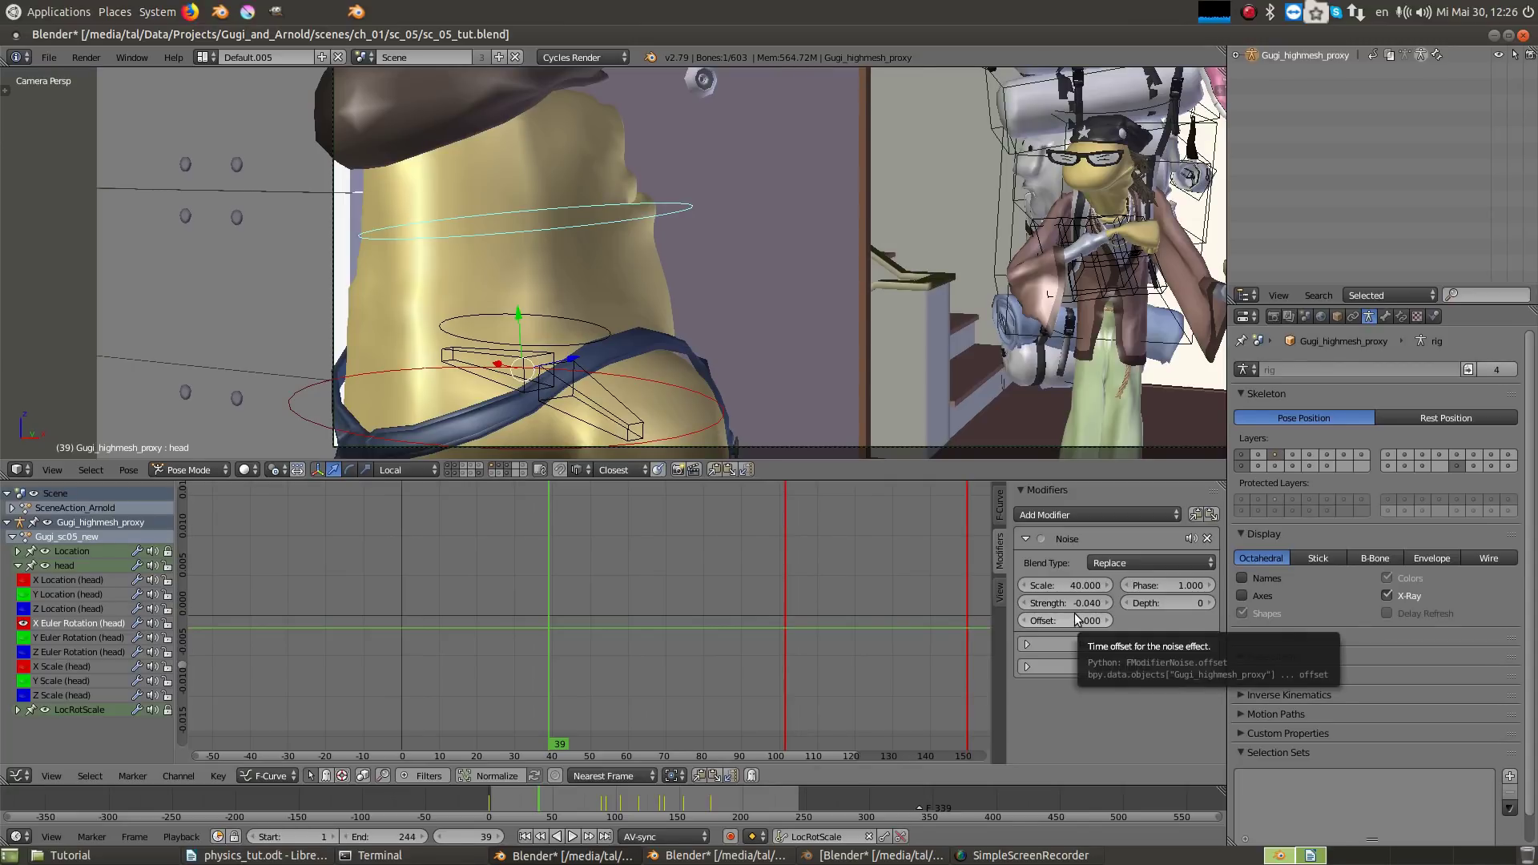
left_click_drag(519, 319, 526, 333)
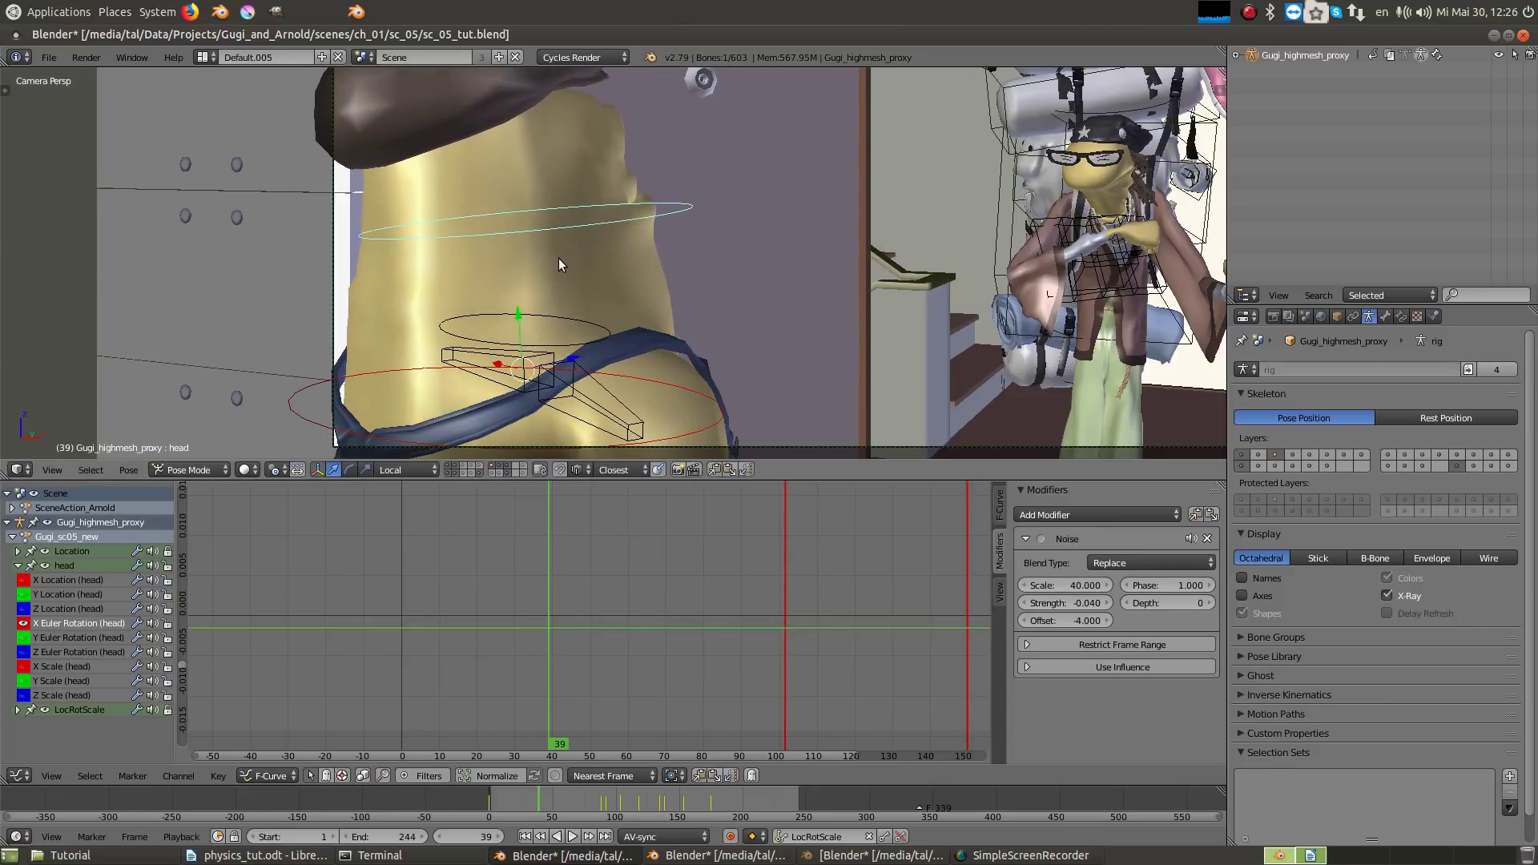
middle_click_drag(559, 258, 542, 317, "shift")
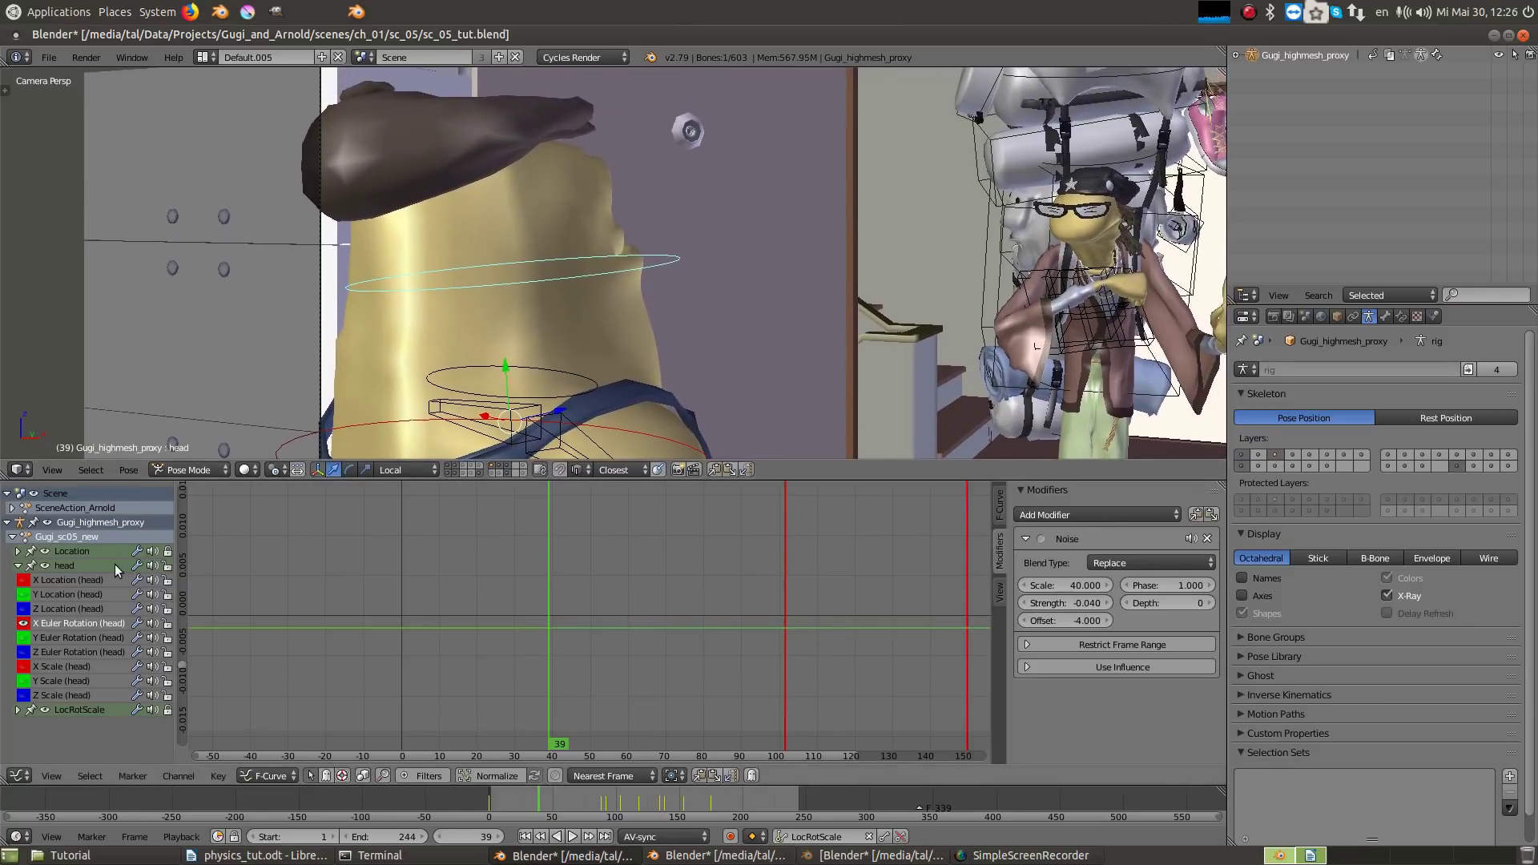
Step: Paste the Noise modifier onto the head's Y Location curve, set its strength to -0.02, and adjust its offset
left_click(74, 594)
key("shift+h")
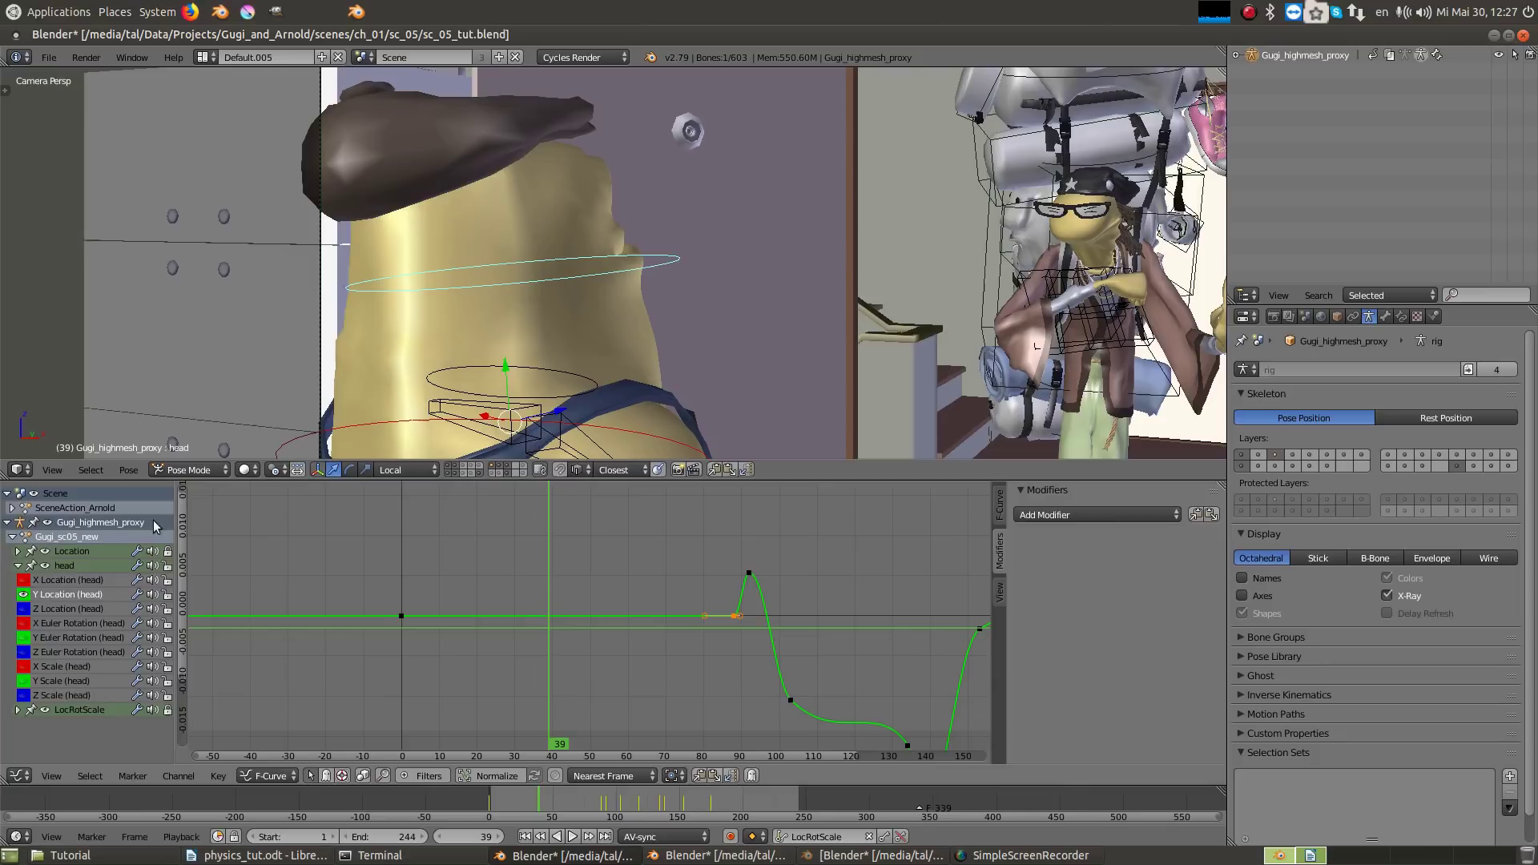
left_click(1211, 515)
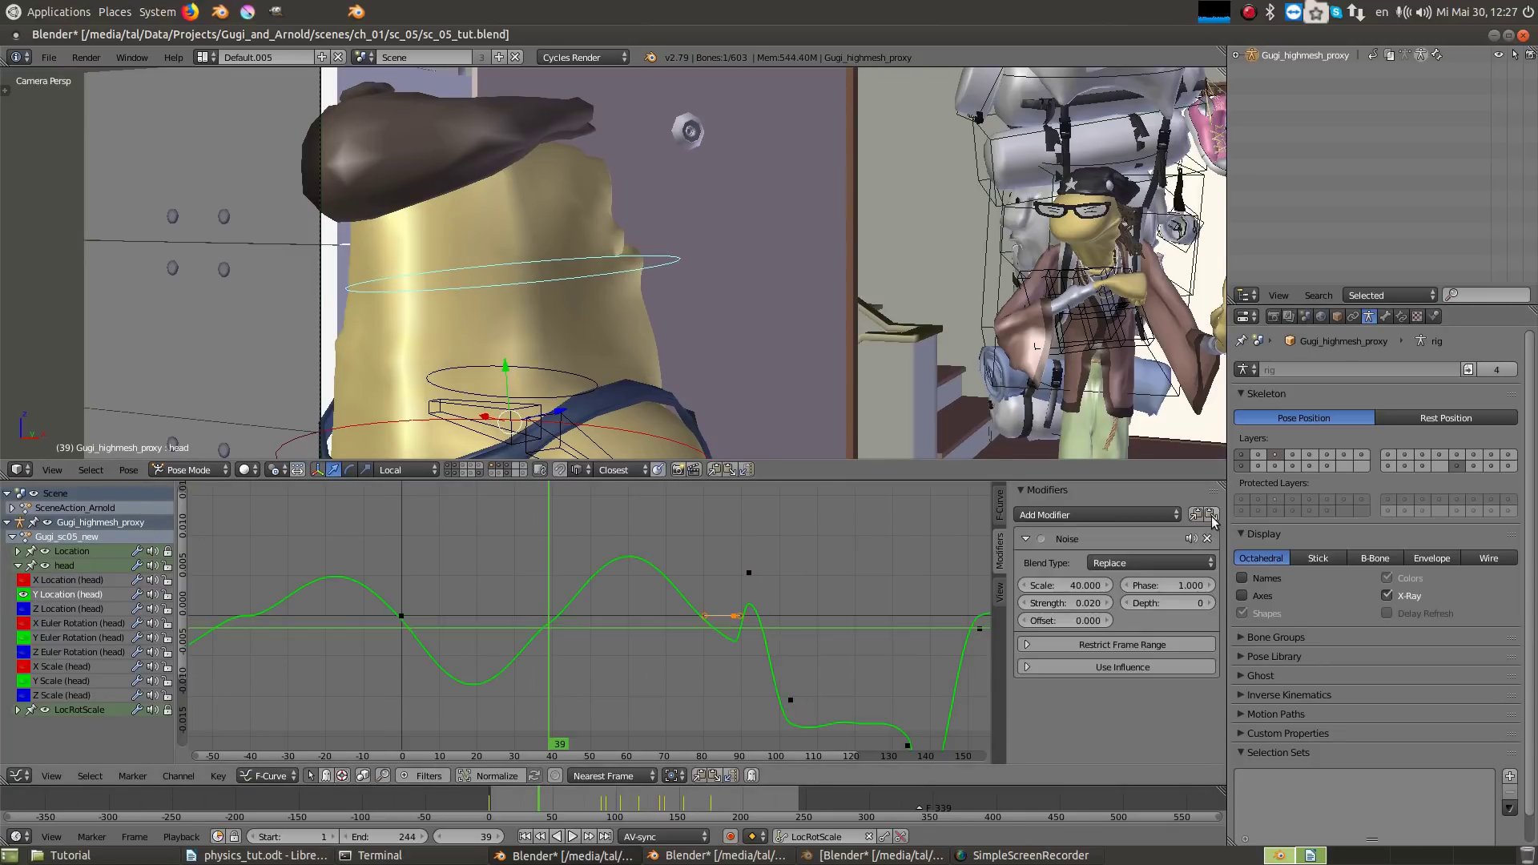
left_click(1069, 602)
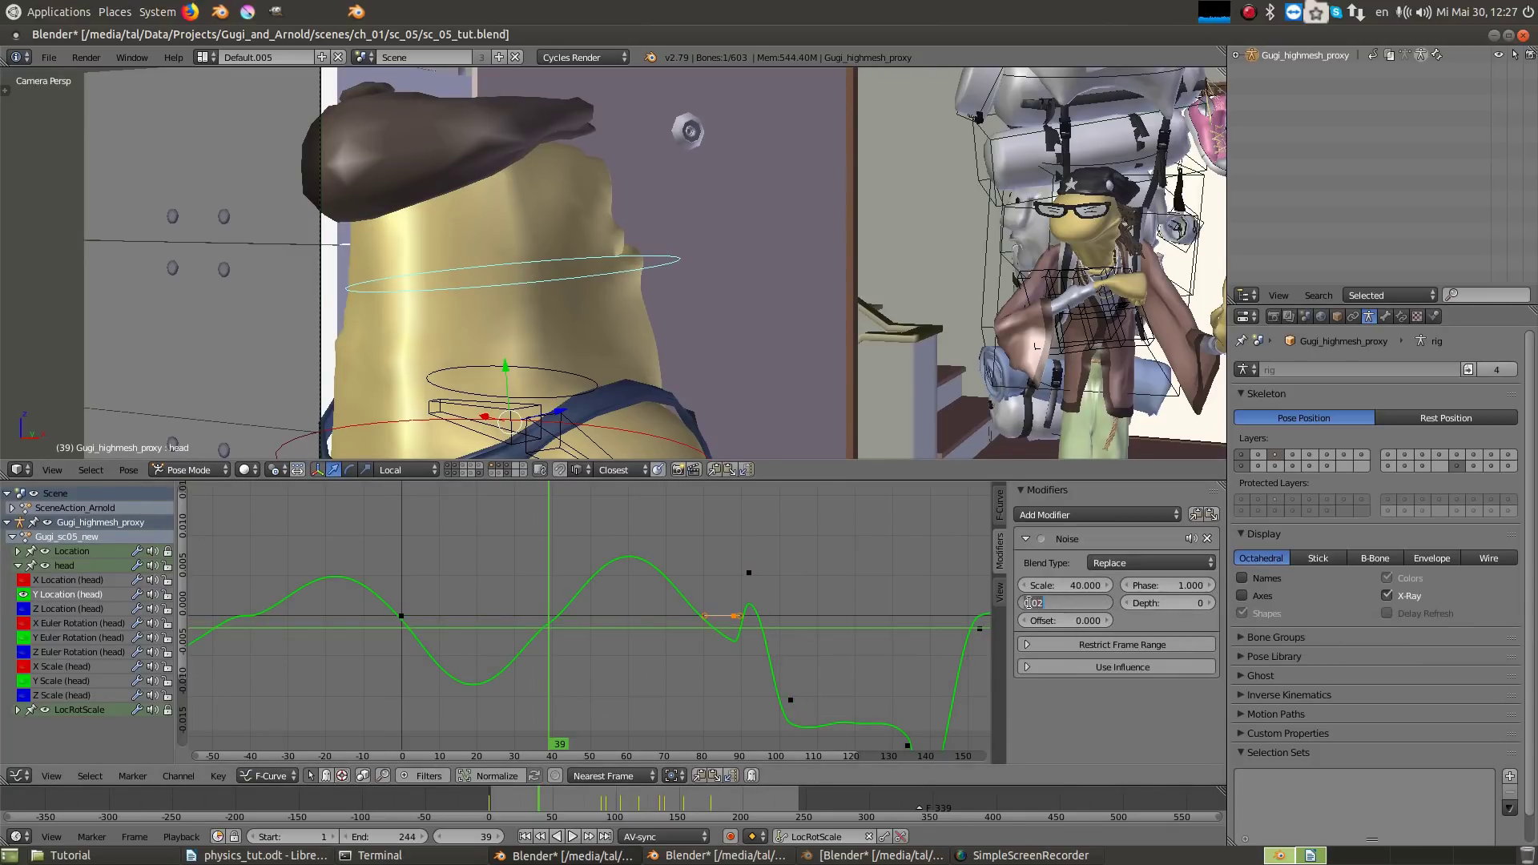
left_click(1055, 601)
key("Home")
type("-")
key("Return")
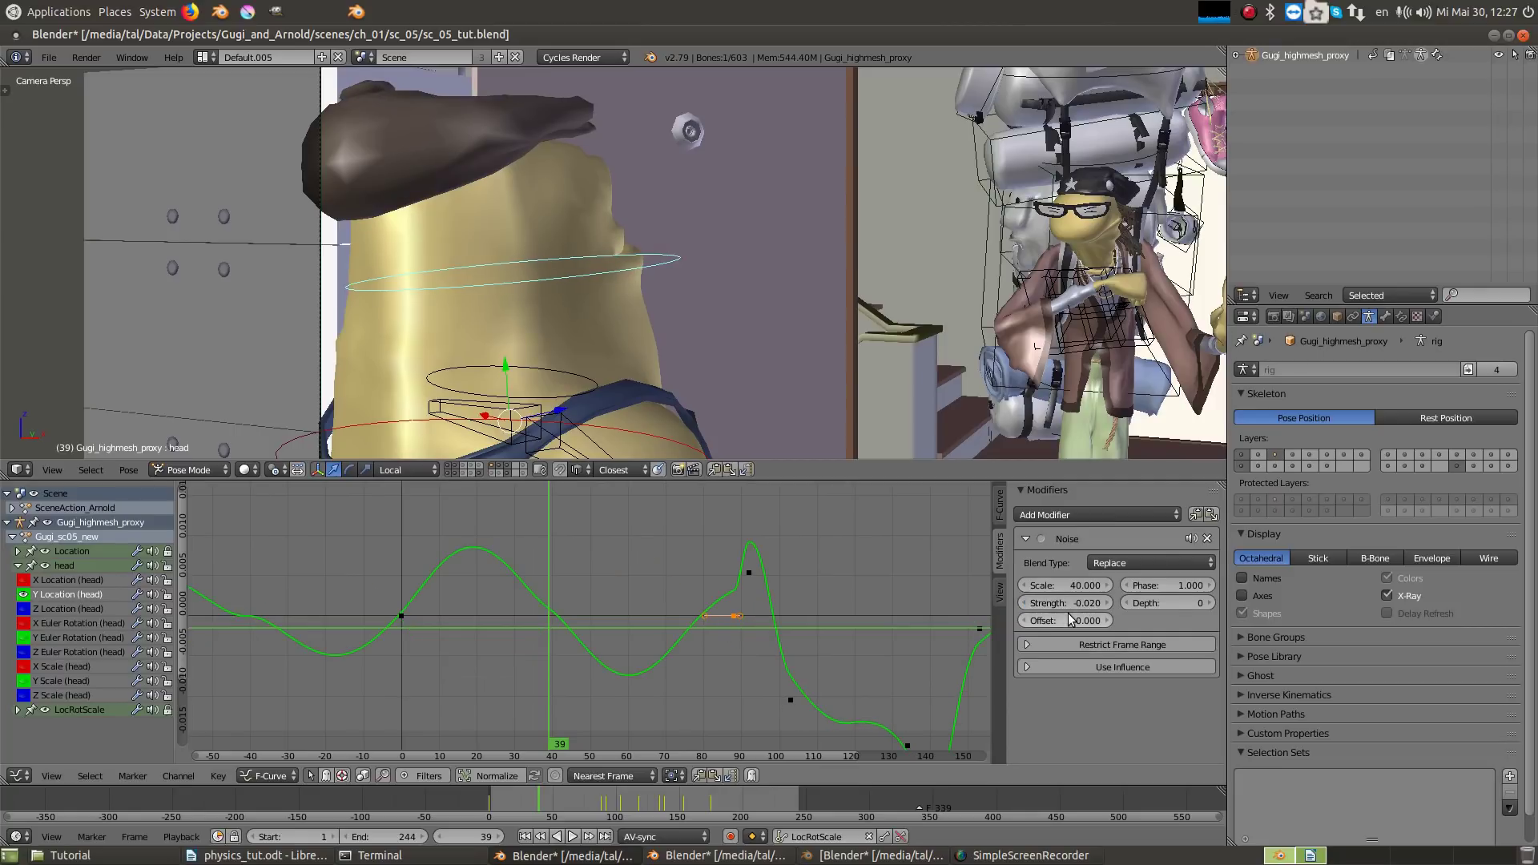
key("BackSpace")
key("Return")
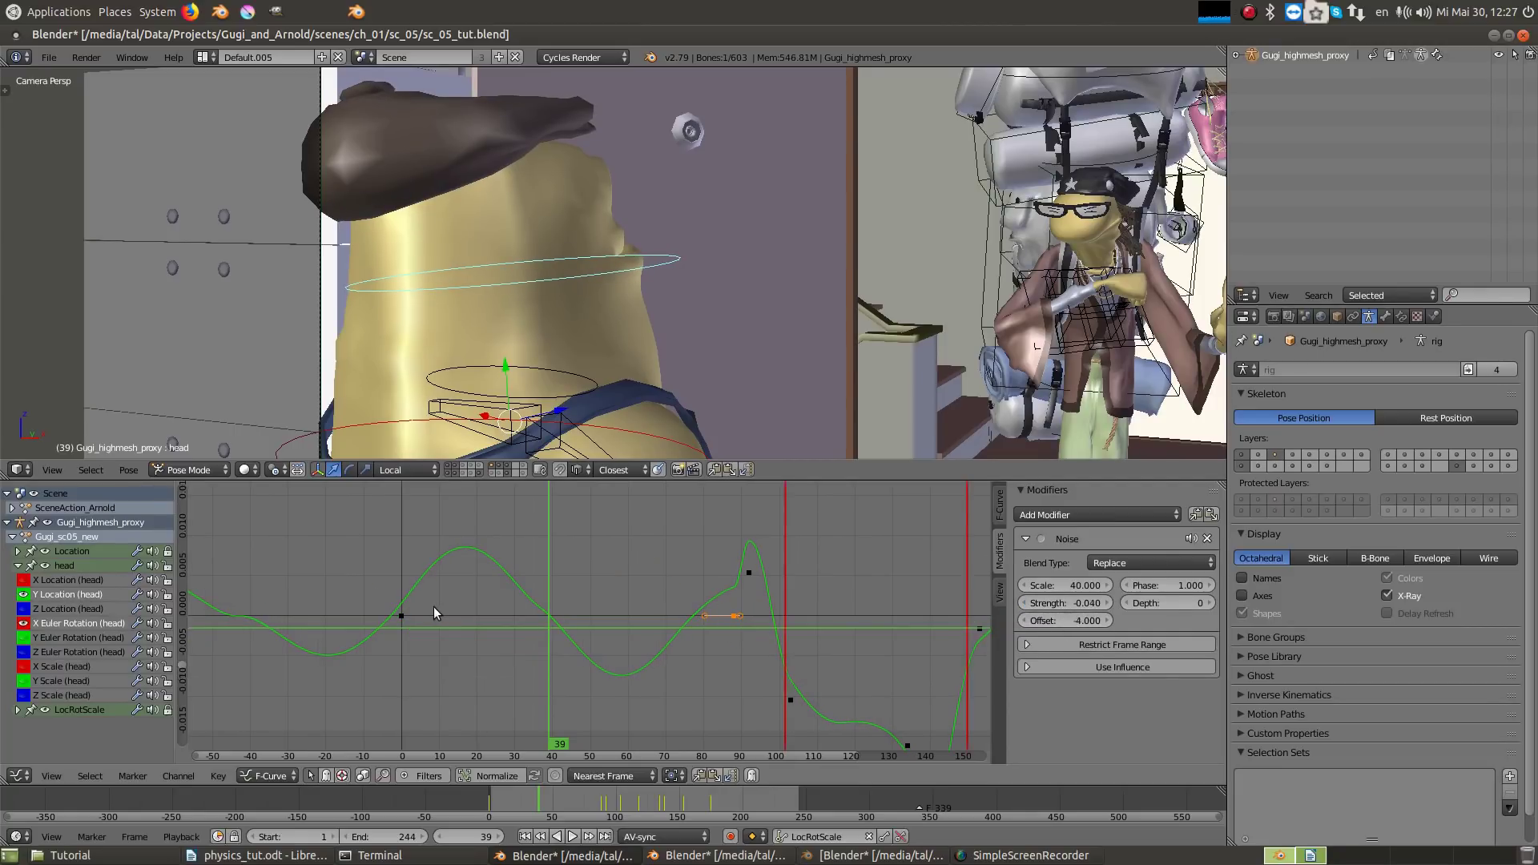
Step: Play back the animation and stop it at frame 124
left_click_drag(434, 608, 455, 614)
key("alt+a")
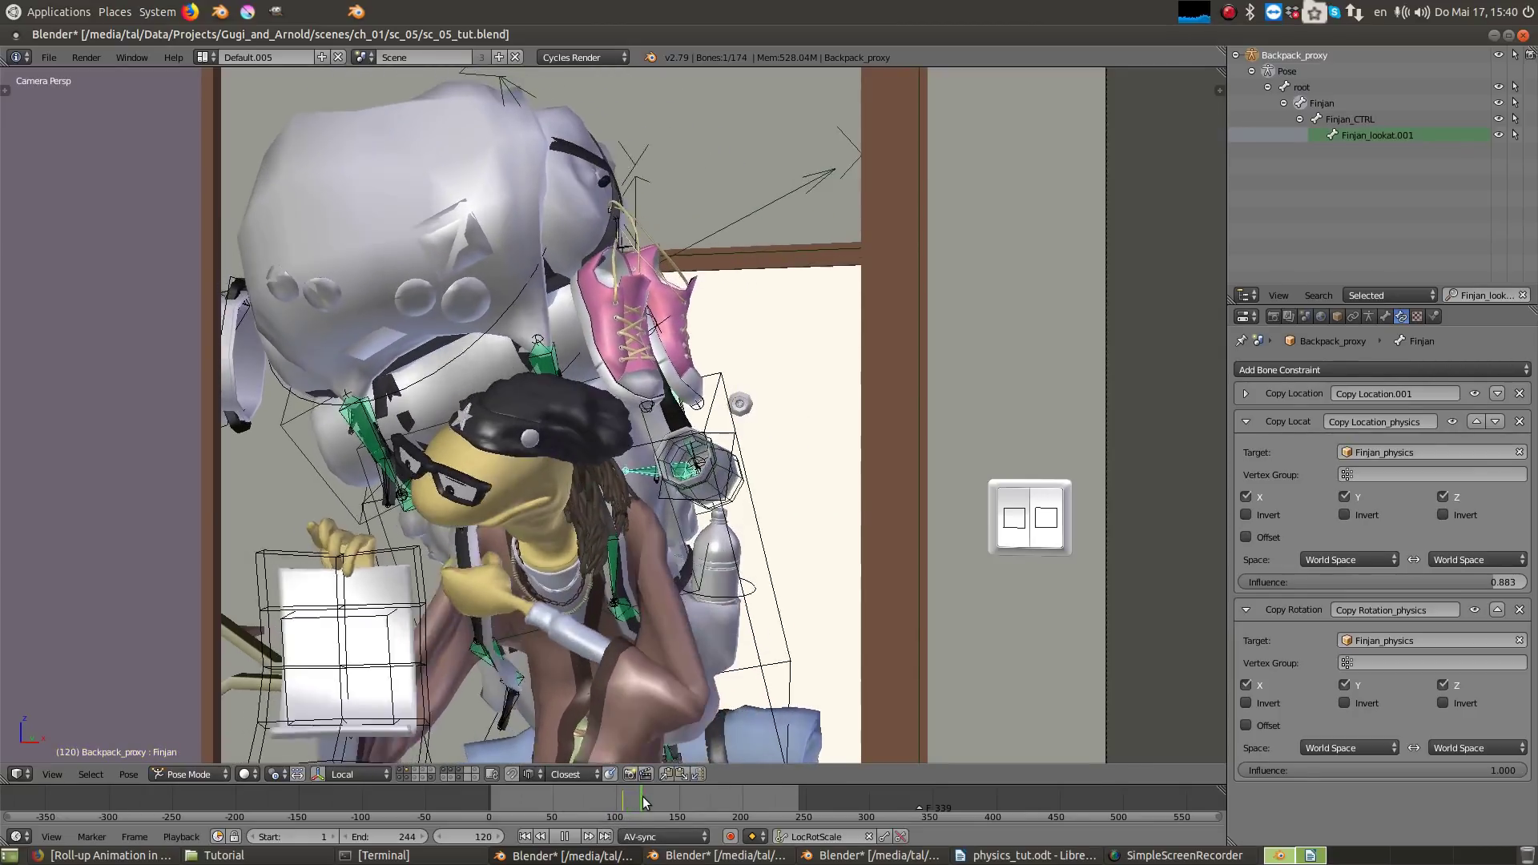
key("alt+a")
Step: Select the blue sleeping bag bone and the topf_CTRL bone, and examine topf_CTRL's armature and Jiggle Bone settings
right_click(500, 364)
key("ctrl+space")
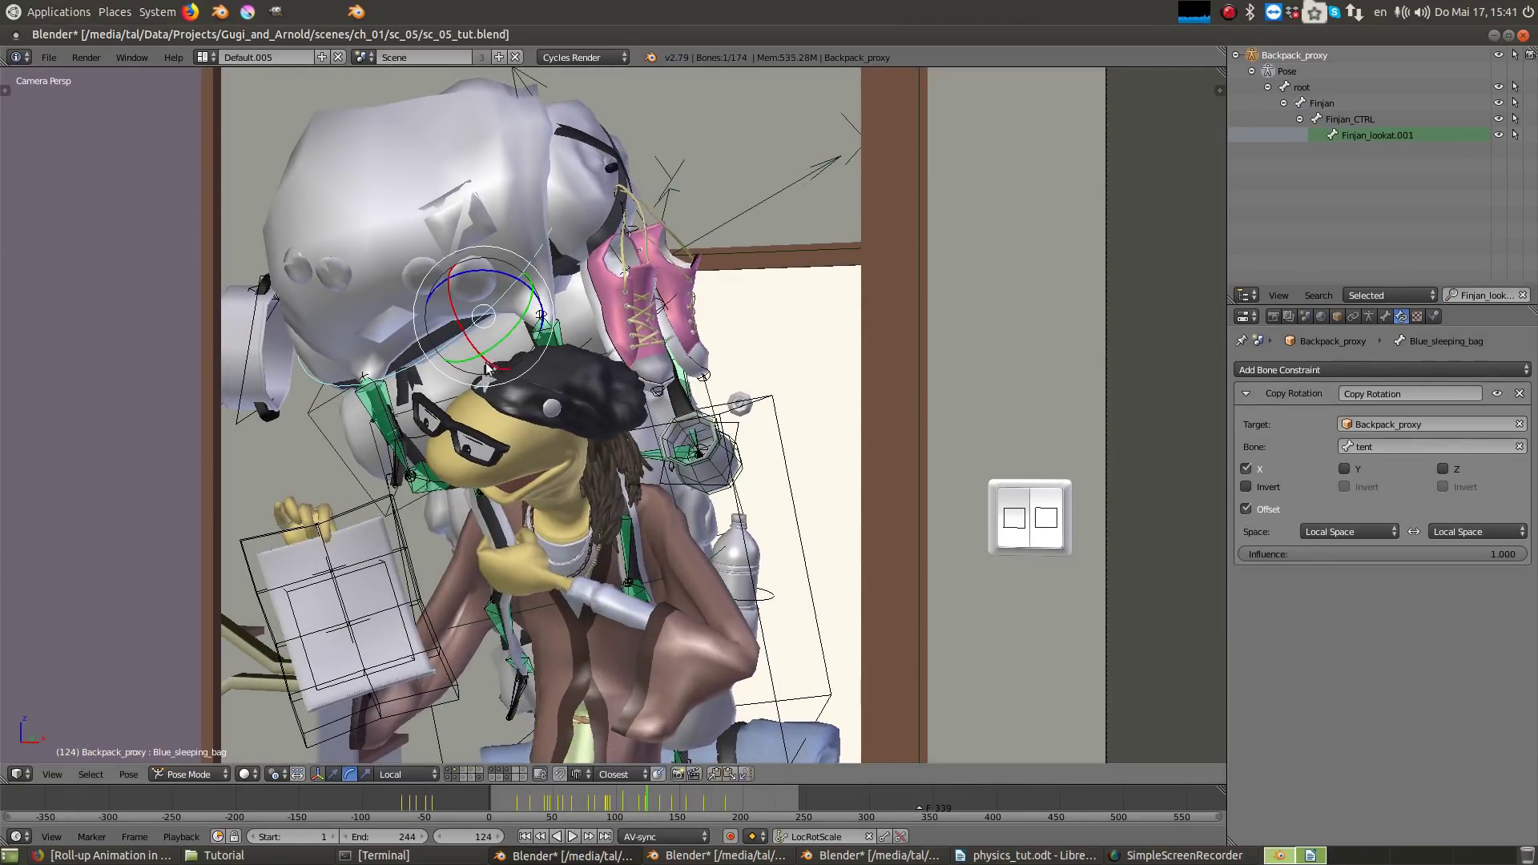
mouse_move(487, 368)
left_mouse_down()
mouse_move(463, 363)
mouse_move(487, 370)
left_mouse_up()
right_click(260, 304)
left_click(1369, 316)
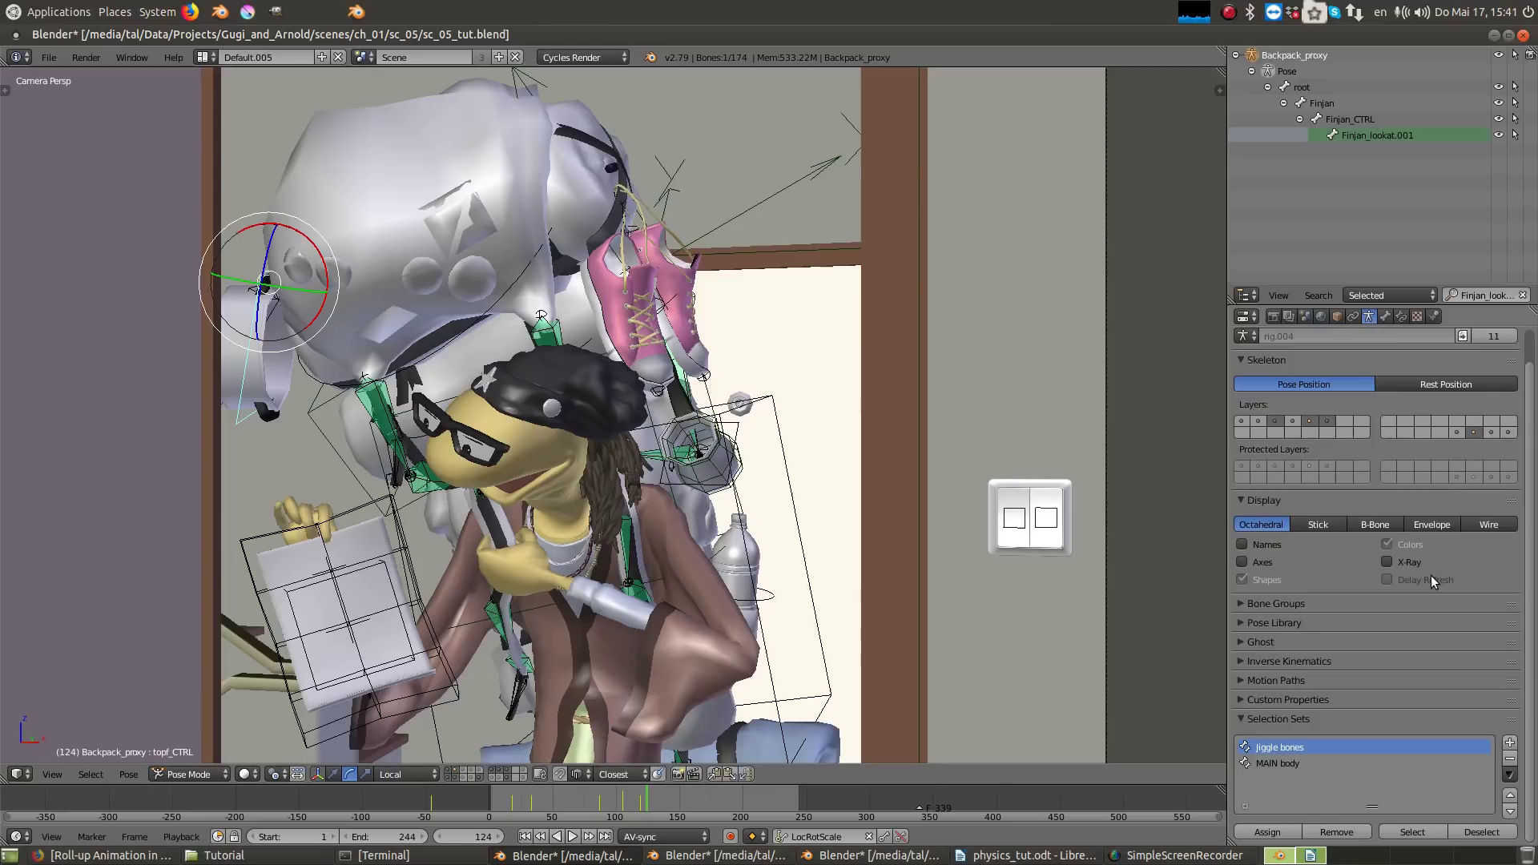
left_click(1383, 317)
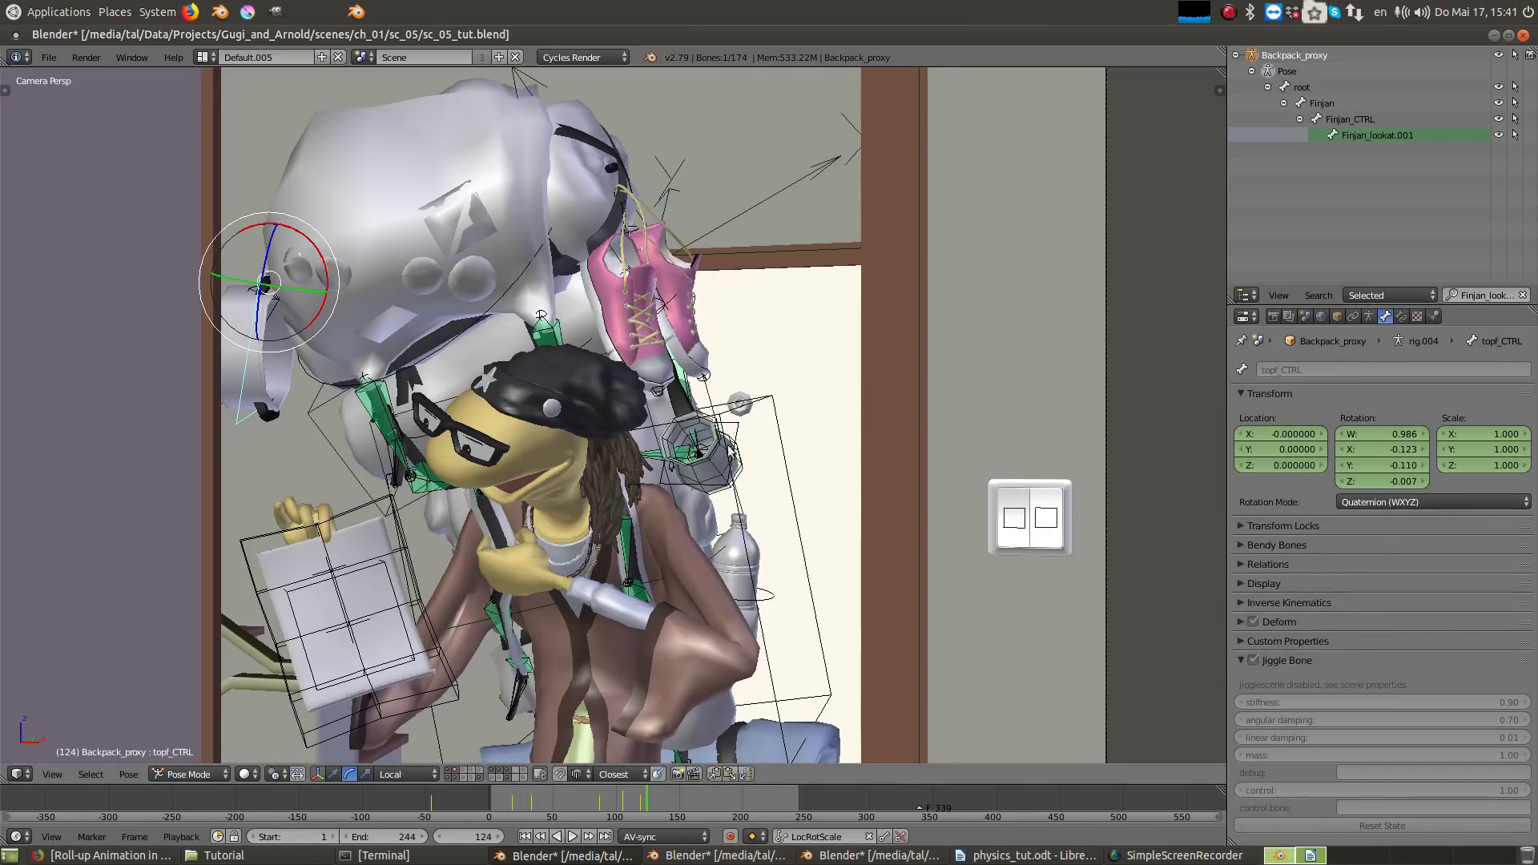
Step: Circle the small pot hanging from the backpack with a freehand annotation, and undo the mark
key("i")
mouse_move(650, 432)
left_mouse_down()
mouse_move(751, 487)
mouse_move(750, 425)
mouse_move(681, 397)
left_mouse_up()
middle_click_drag(773, 508, 752, 503, "shift")
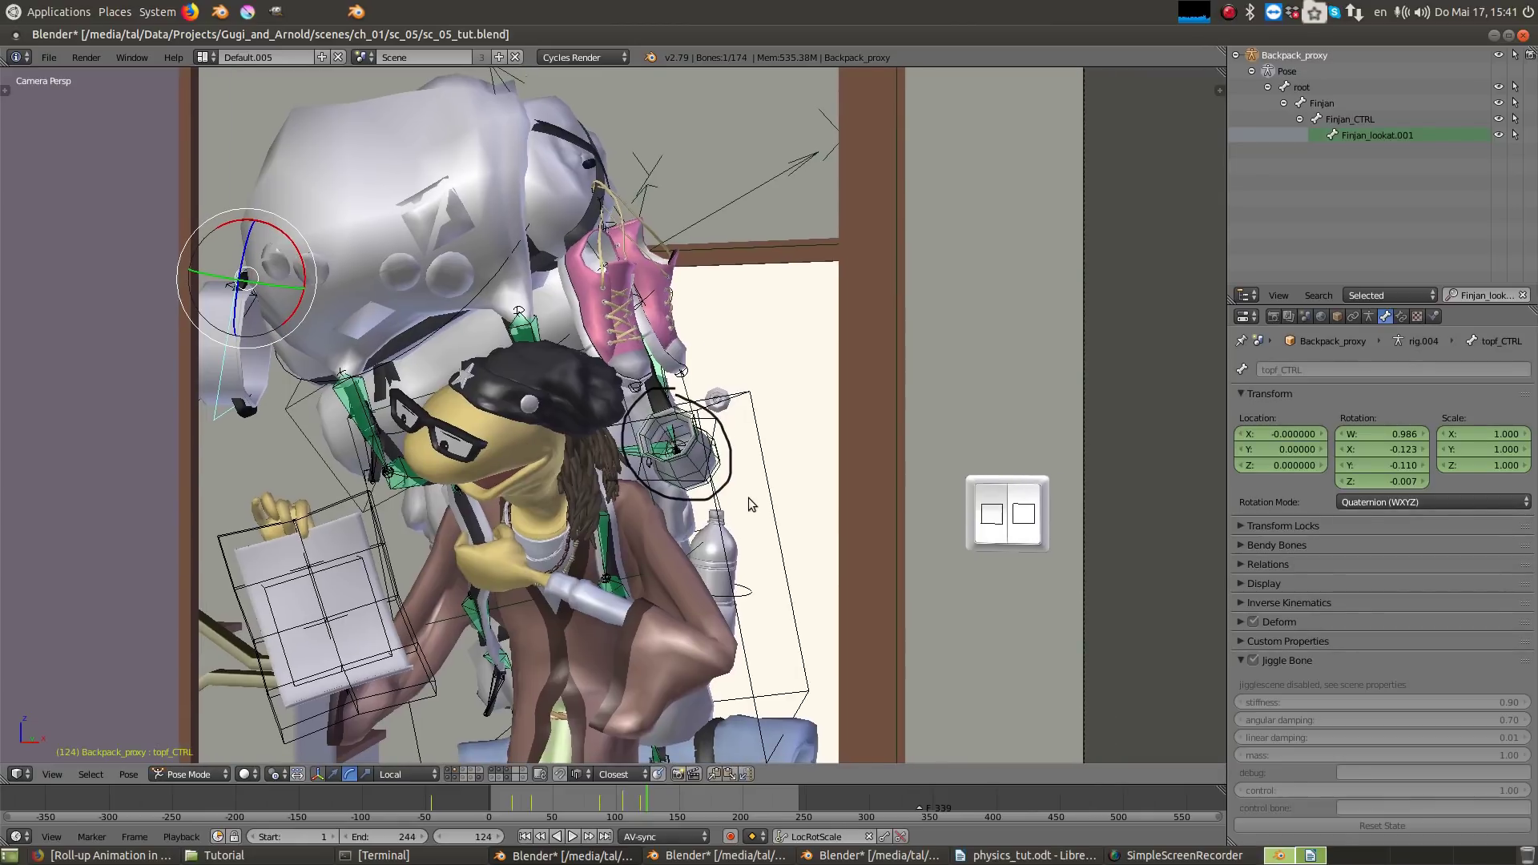
scroll(752, 503, "up", 3)
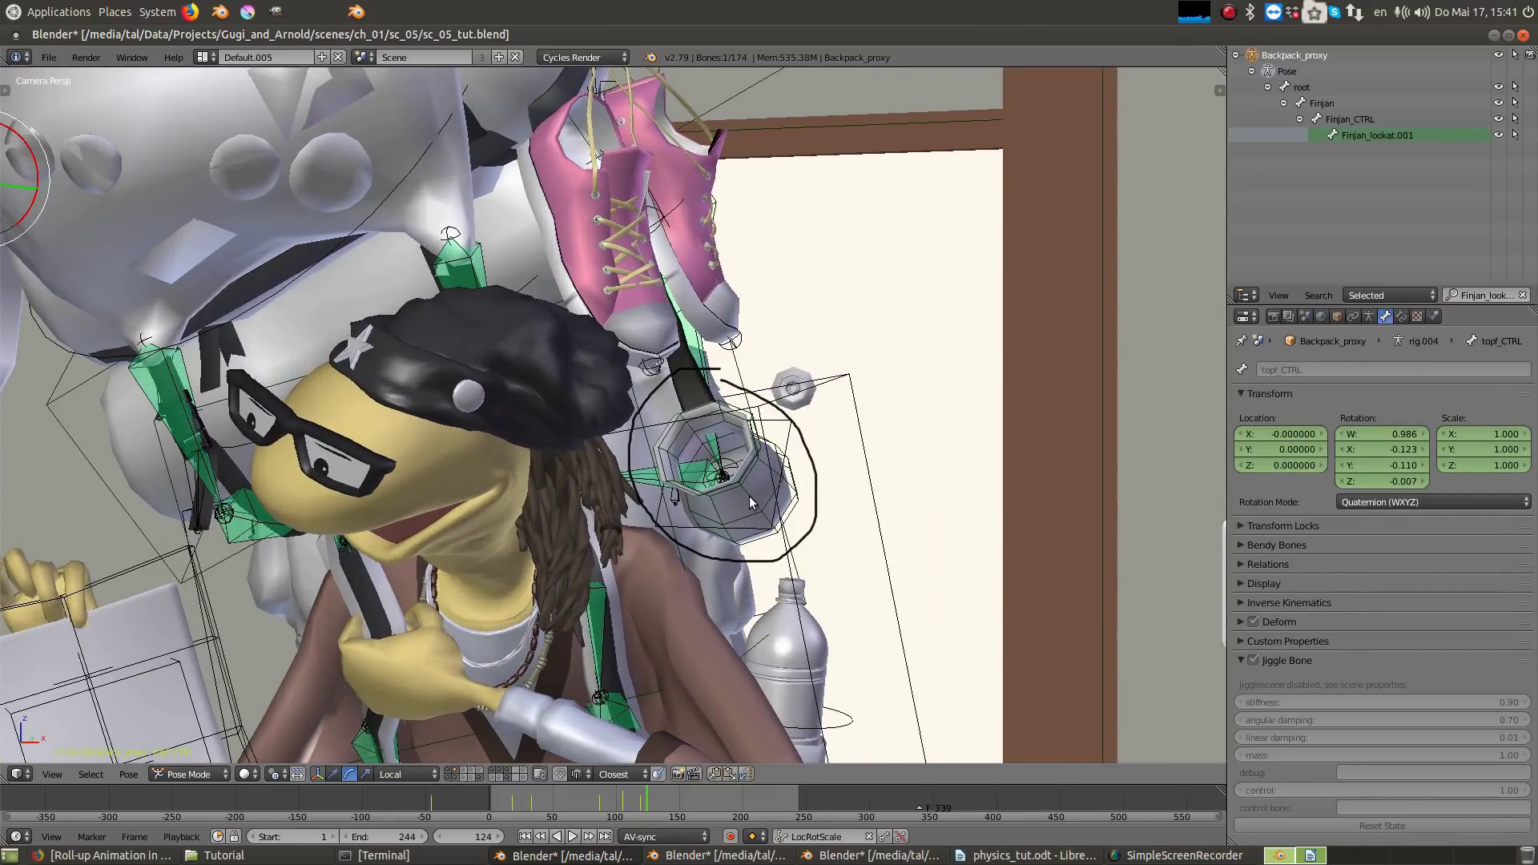
key("ctrl+z")
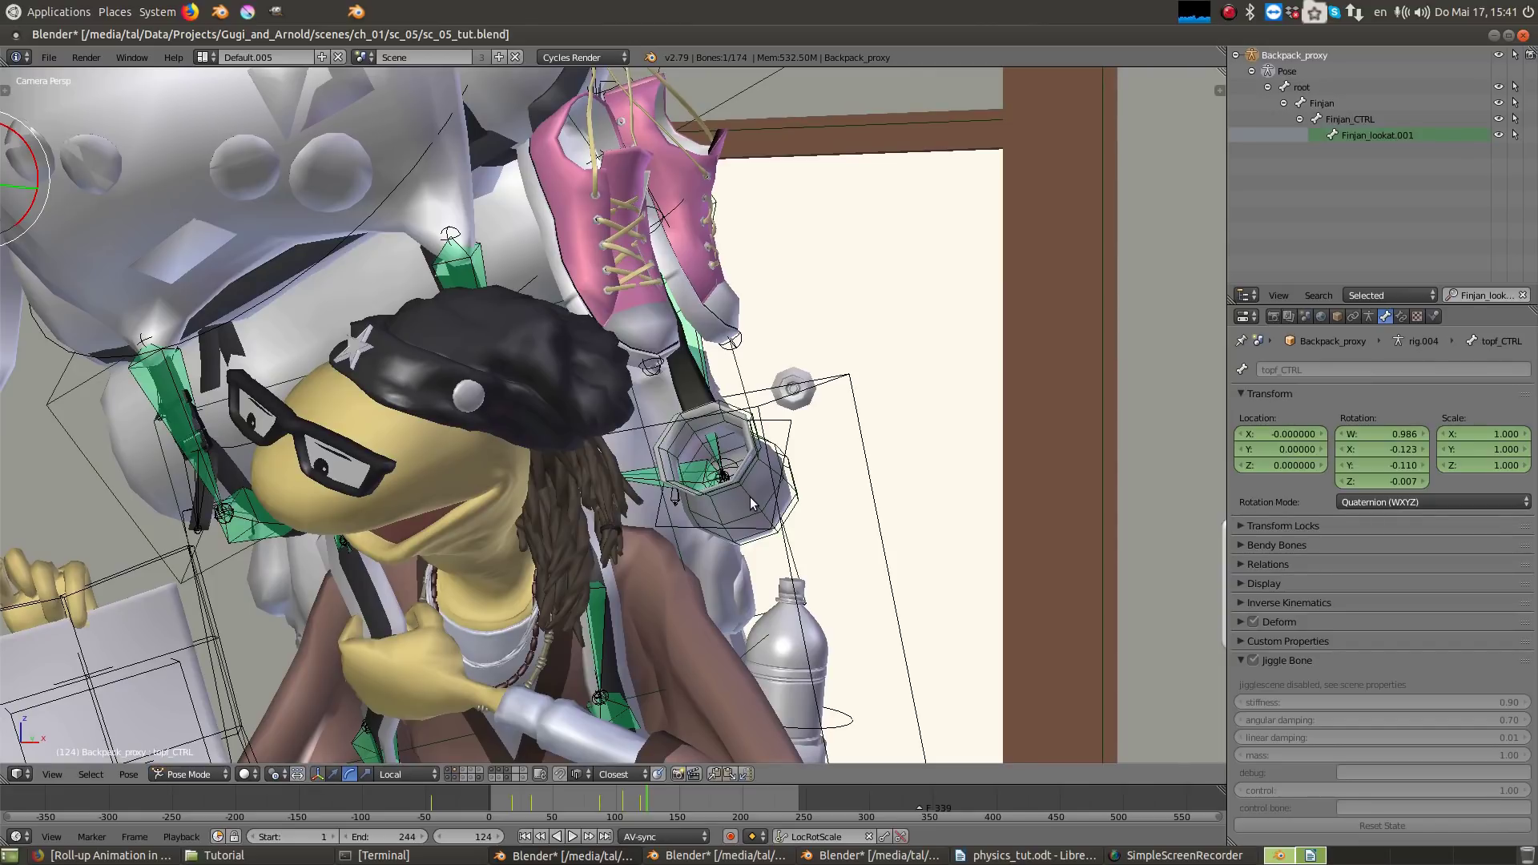
Step: Select the Finjan_physics object and show its rigid body settings
right_click(798, 496)
right_click(798, 498)
key("ctrl+space")
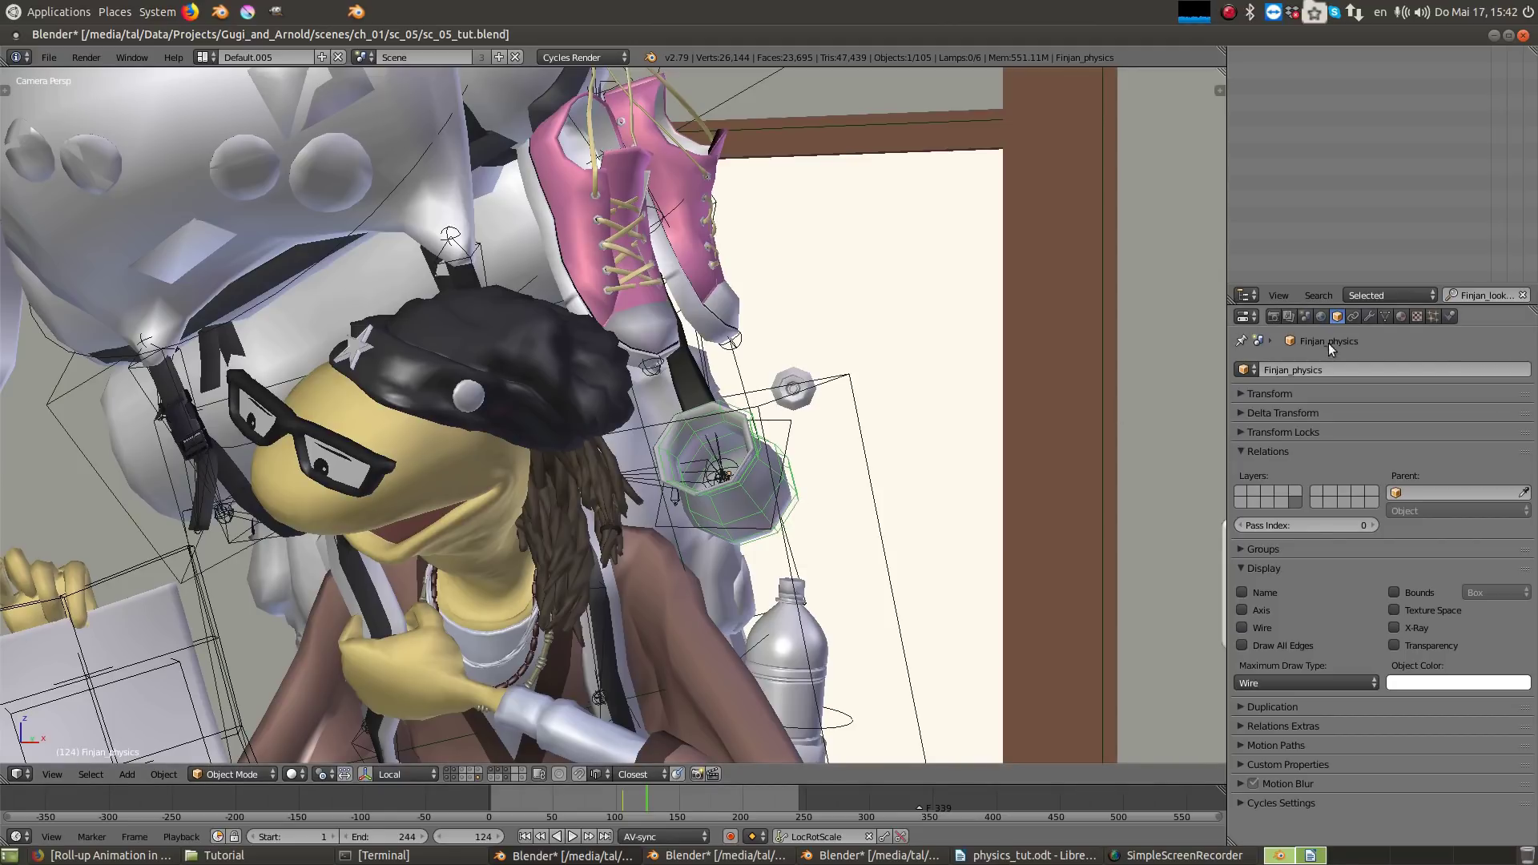
left_click(1450, 316)
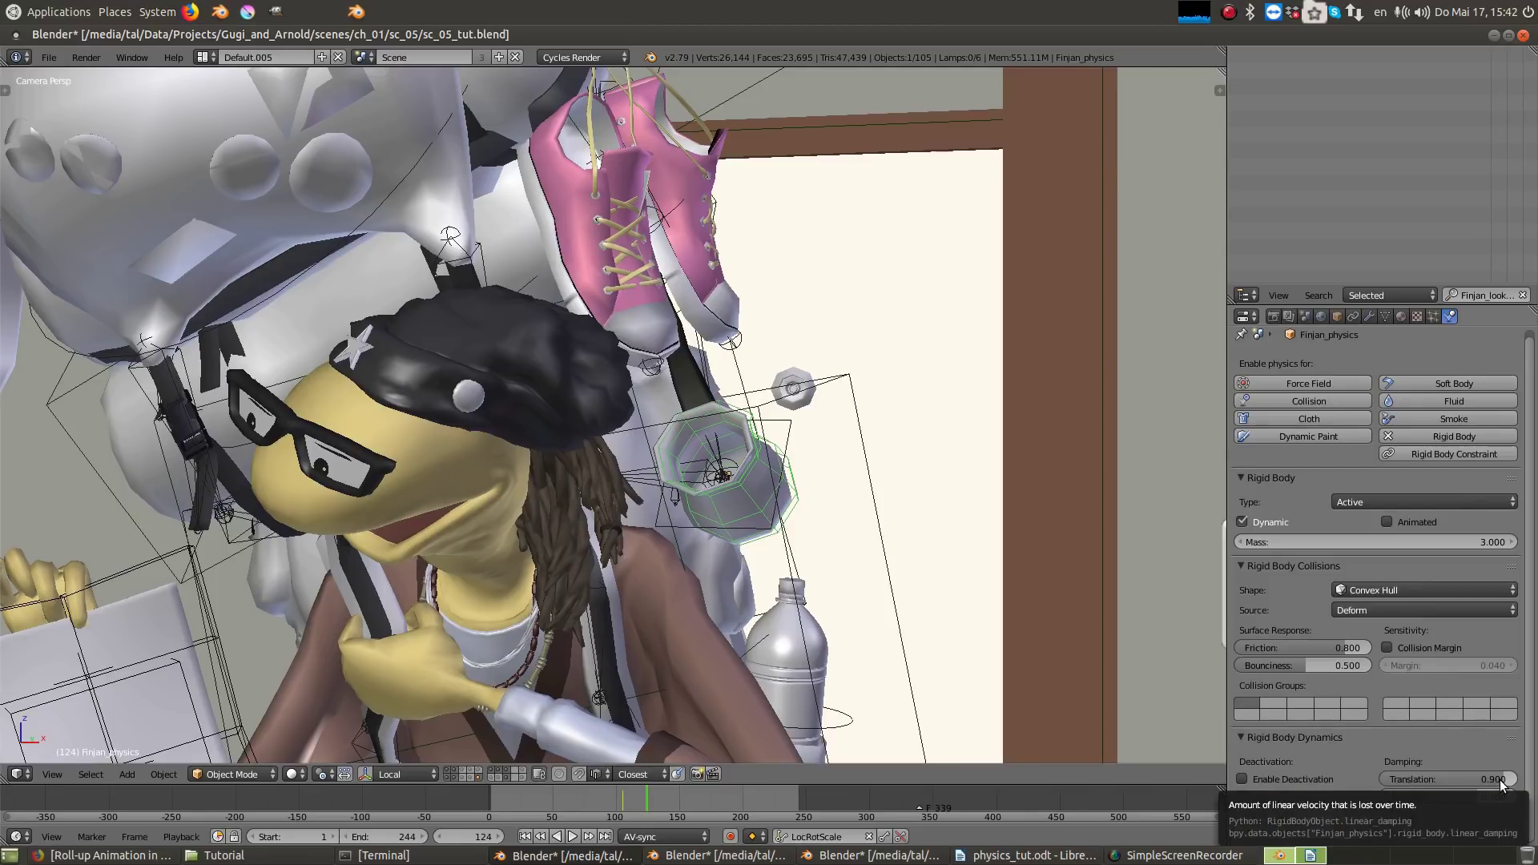
Step: Select the Cube_physics collision box and examine the type options of its rigid body
middle_click_drag(225, 410, 290, 353, "shift")
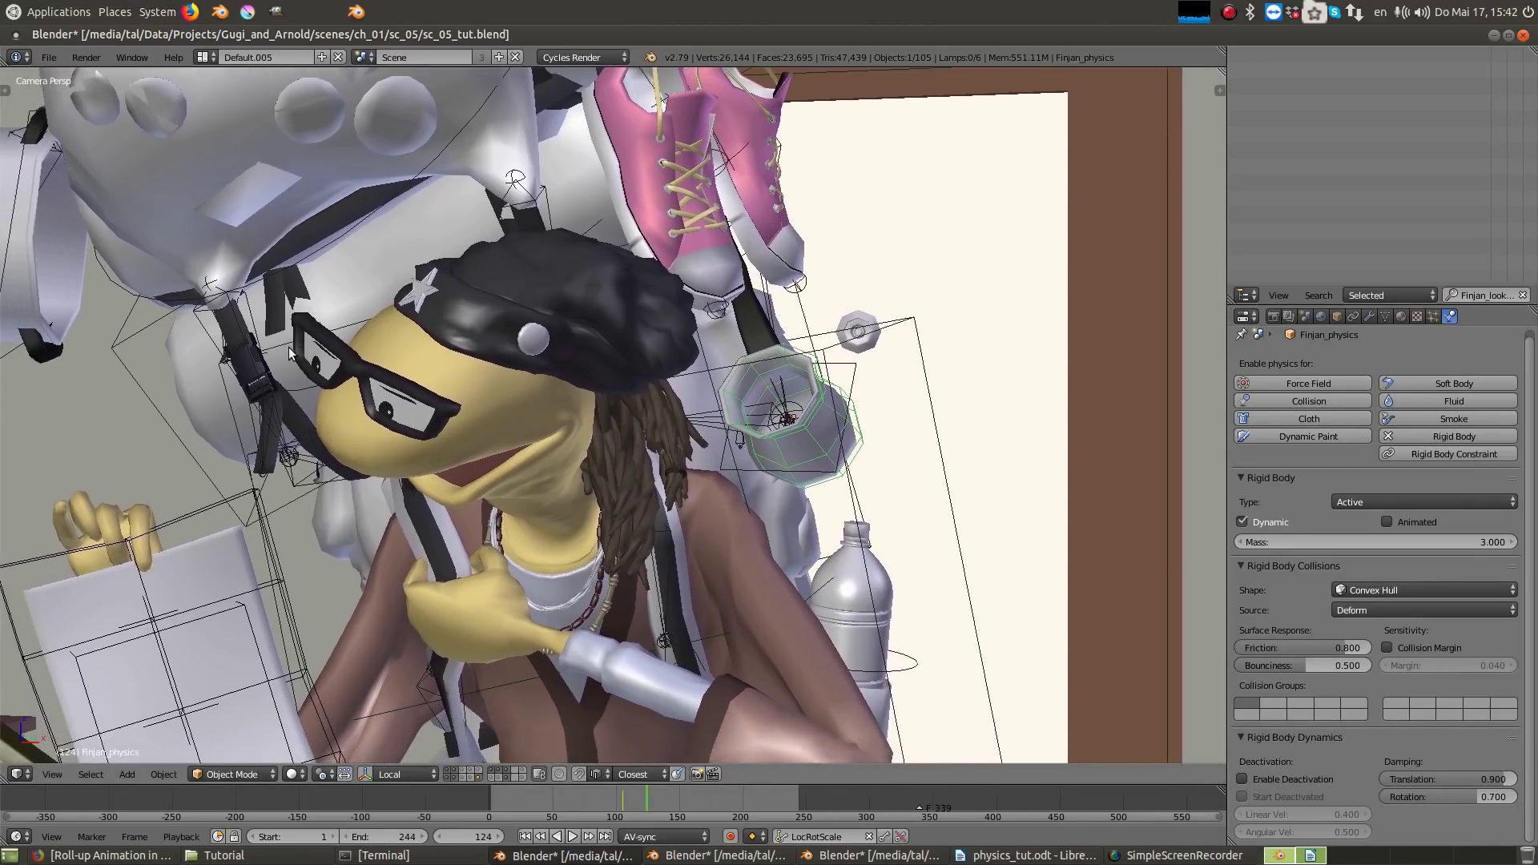
right_click(114, 345)
right_click(114, 345)
key("z")
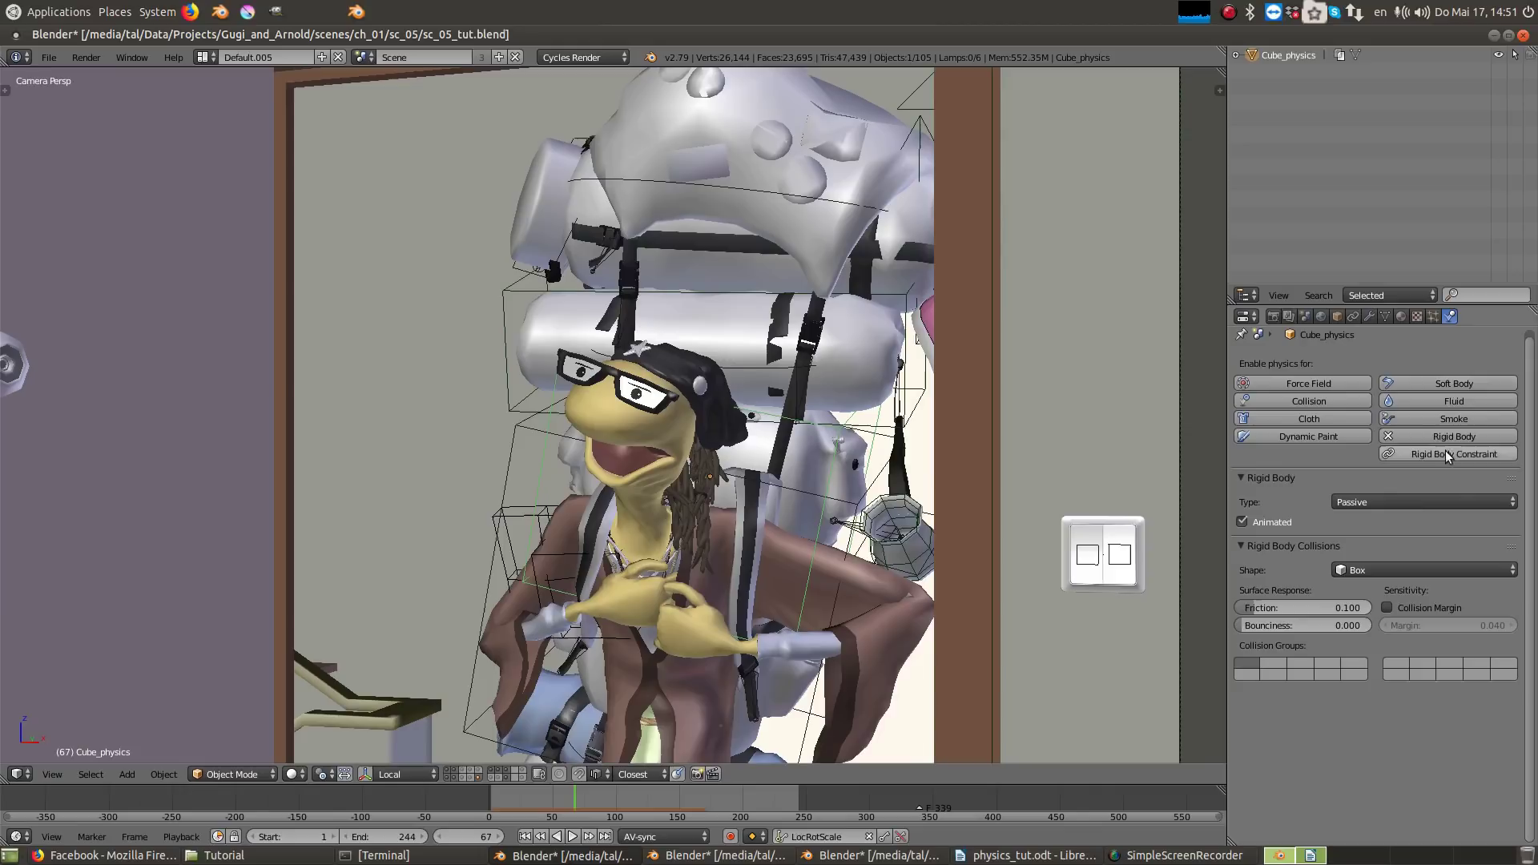
left_click(1373, 504)
left_click(1372, 503)
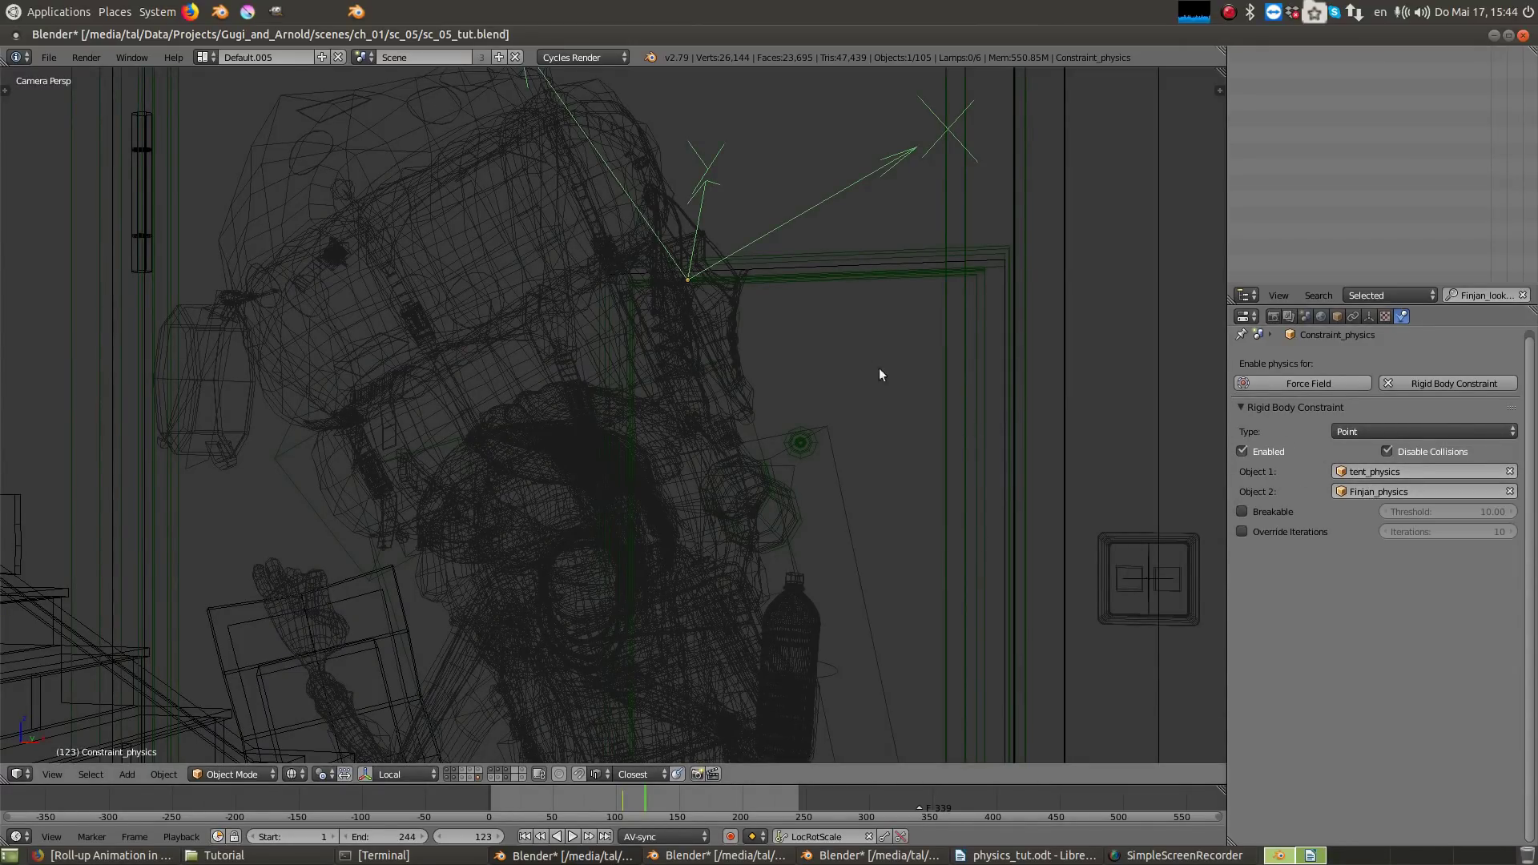
Step: Draw a freehand upward arrow beside the shoes hanging above the pot
mouse_move(771, 469)
left_mouse_down()
mouse_move(768, 335)
mouse_move(787, 364)
left_mouse_up()
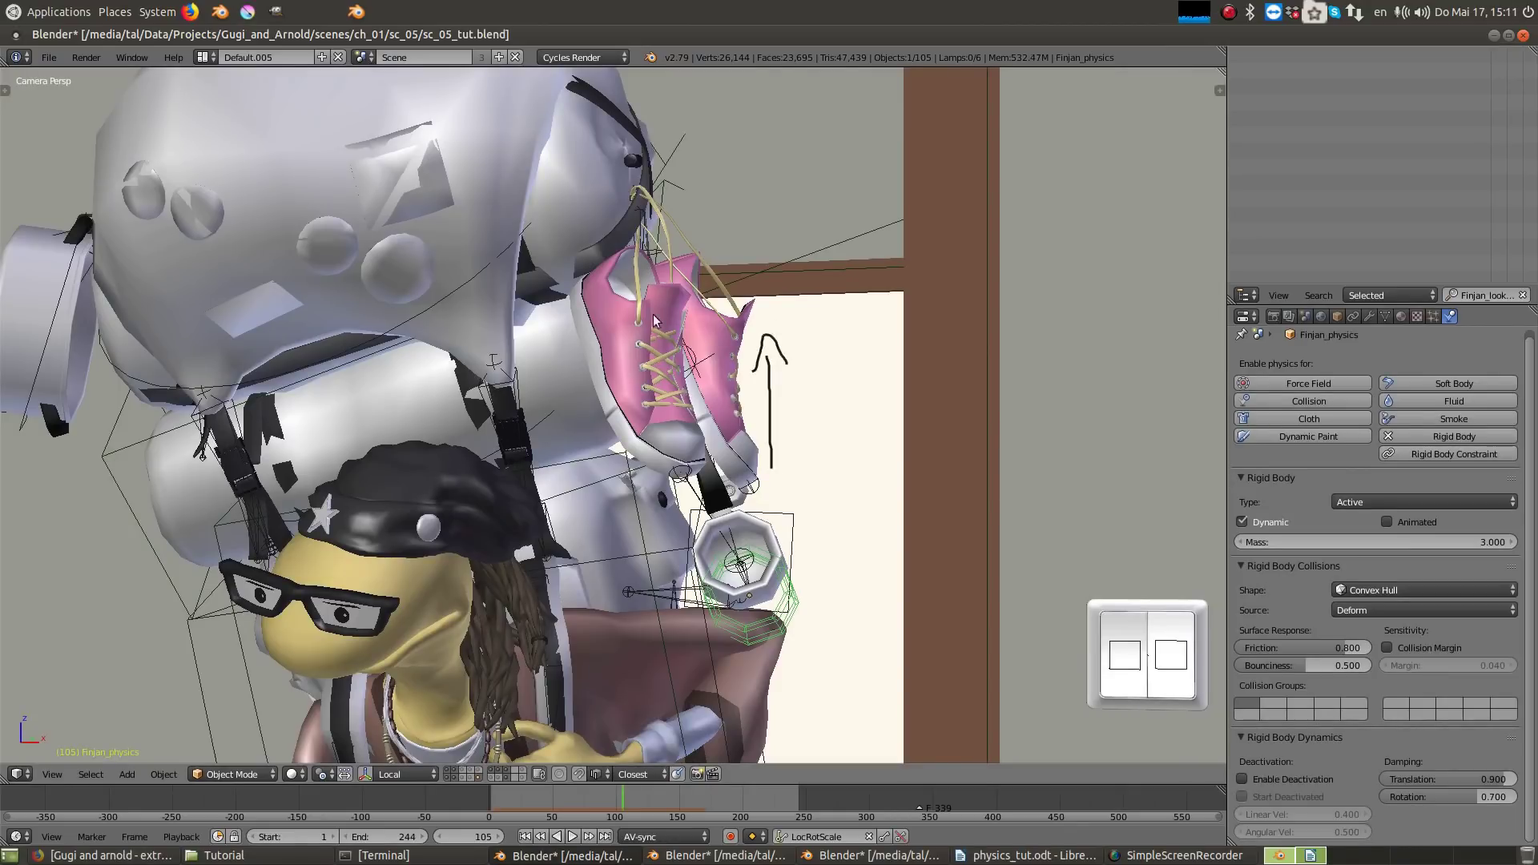
mouse_move(649, 315)
left_mouse_down()
mouse_move(543, 345)
mouse_move(572, 374)
left_mouse_up()
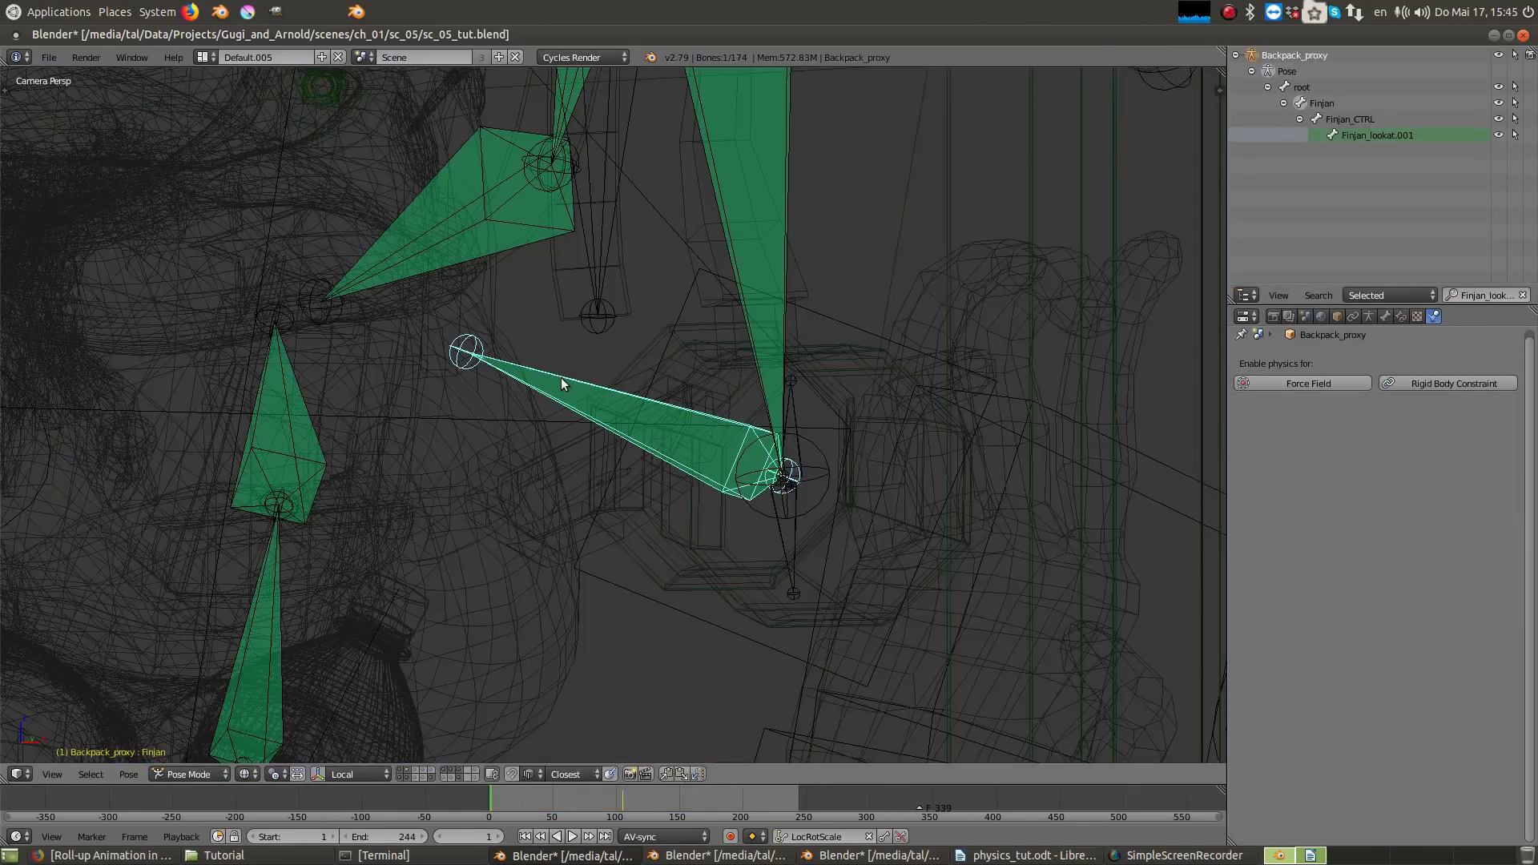
Step: Select only the Finjan_physics mesh in Object Mode, then undo back to posing the backpack rig and switch to solid shading
key("ctrl+Tab")
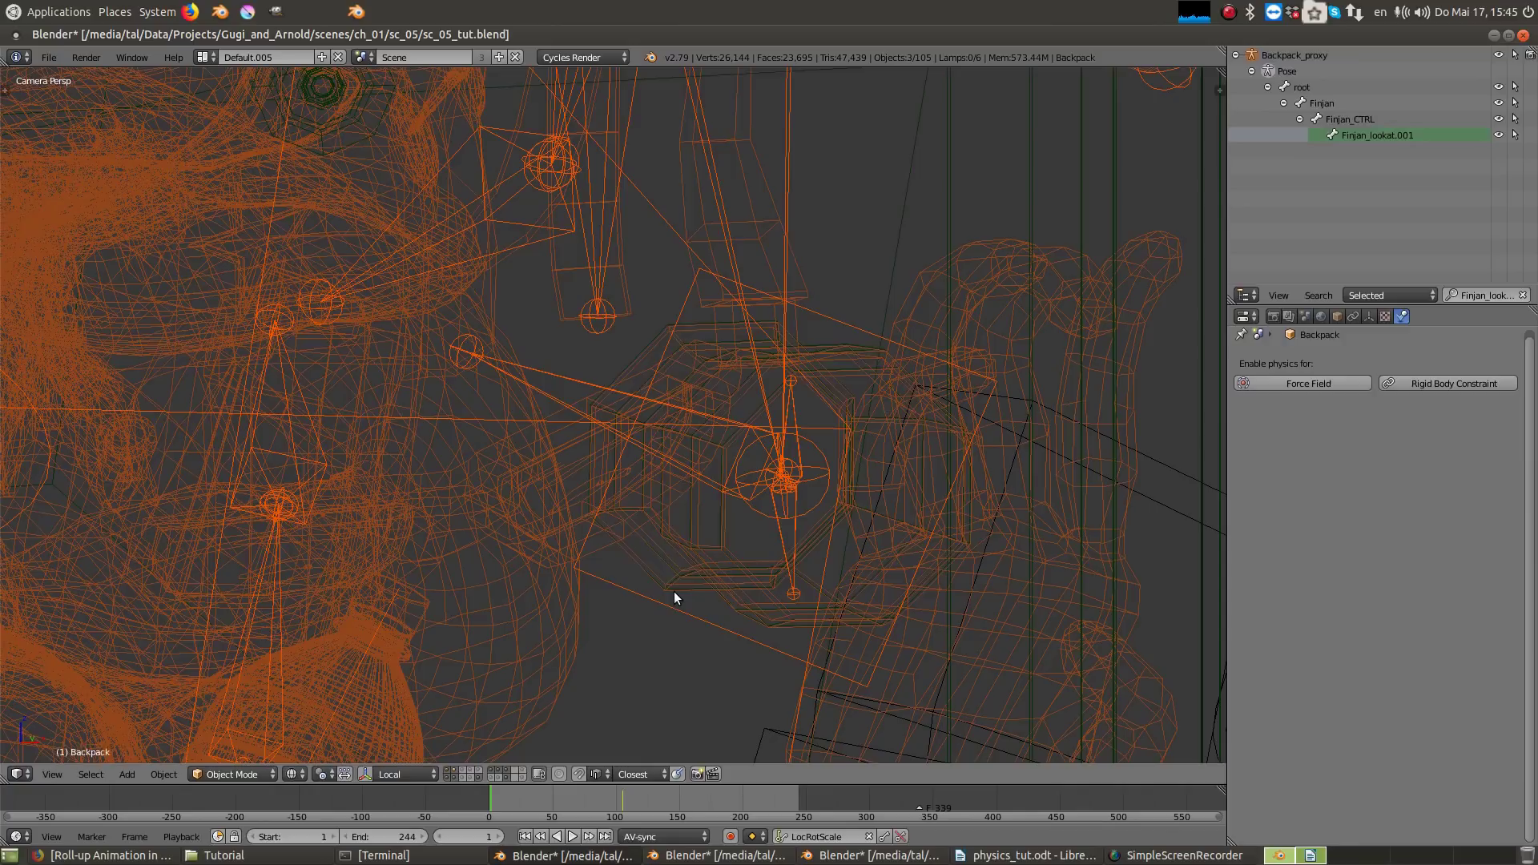
right_click(674, 591, "shift")
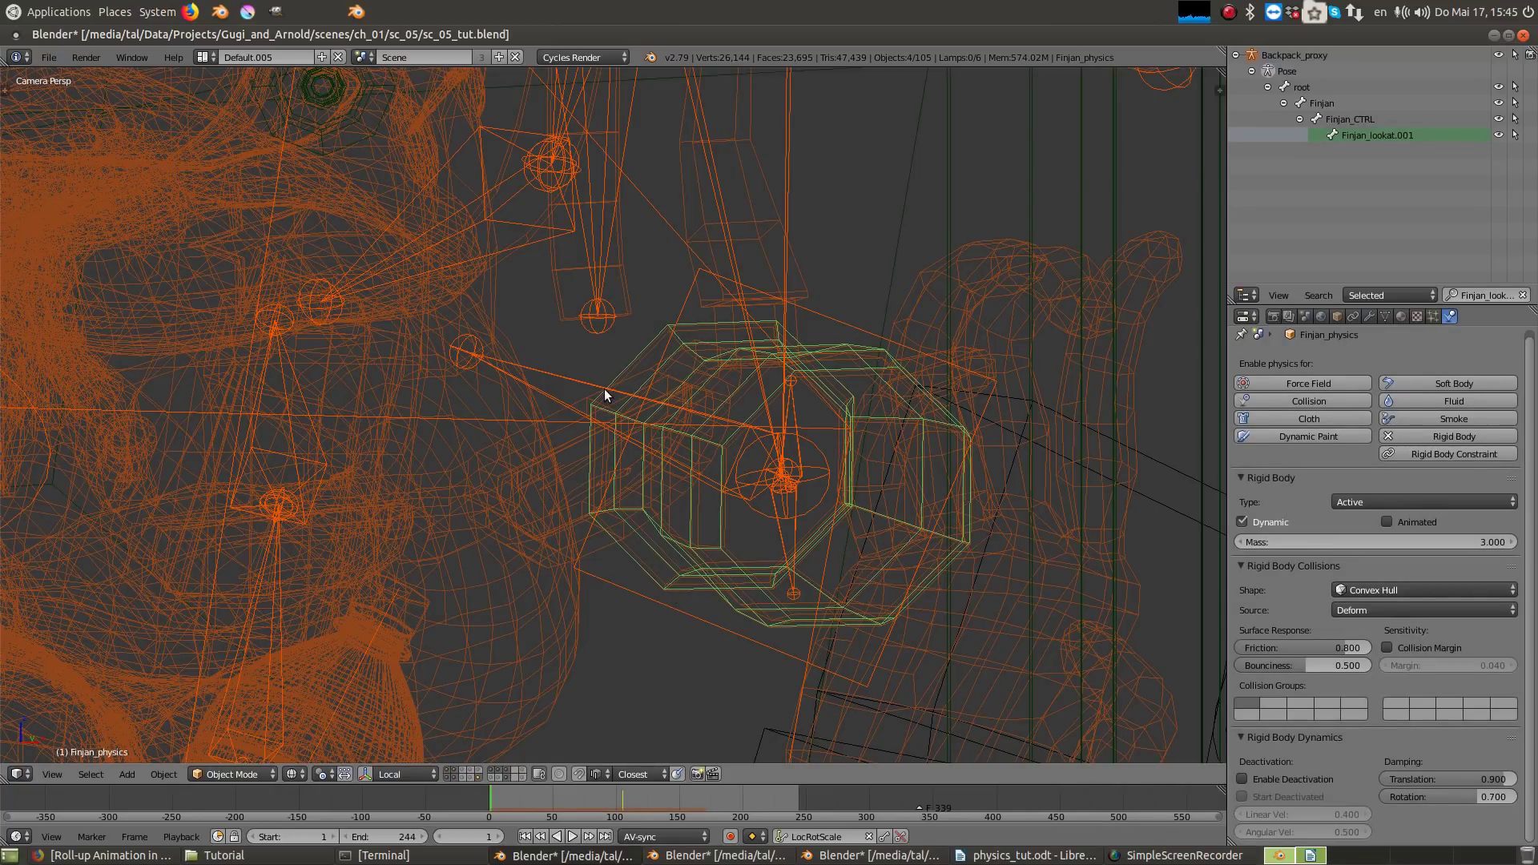
right_click(680, 586)
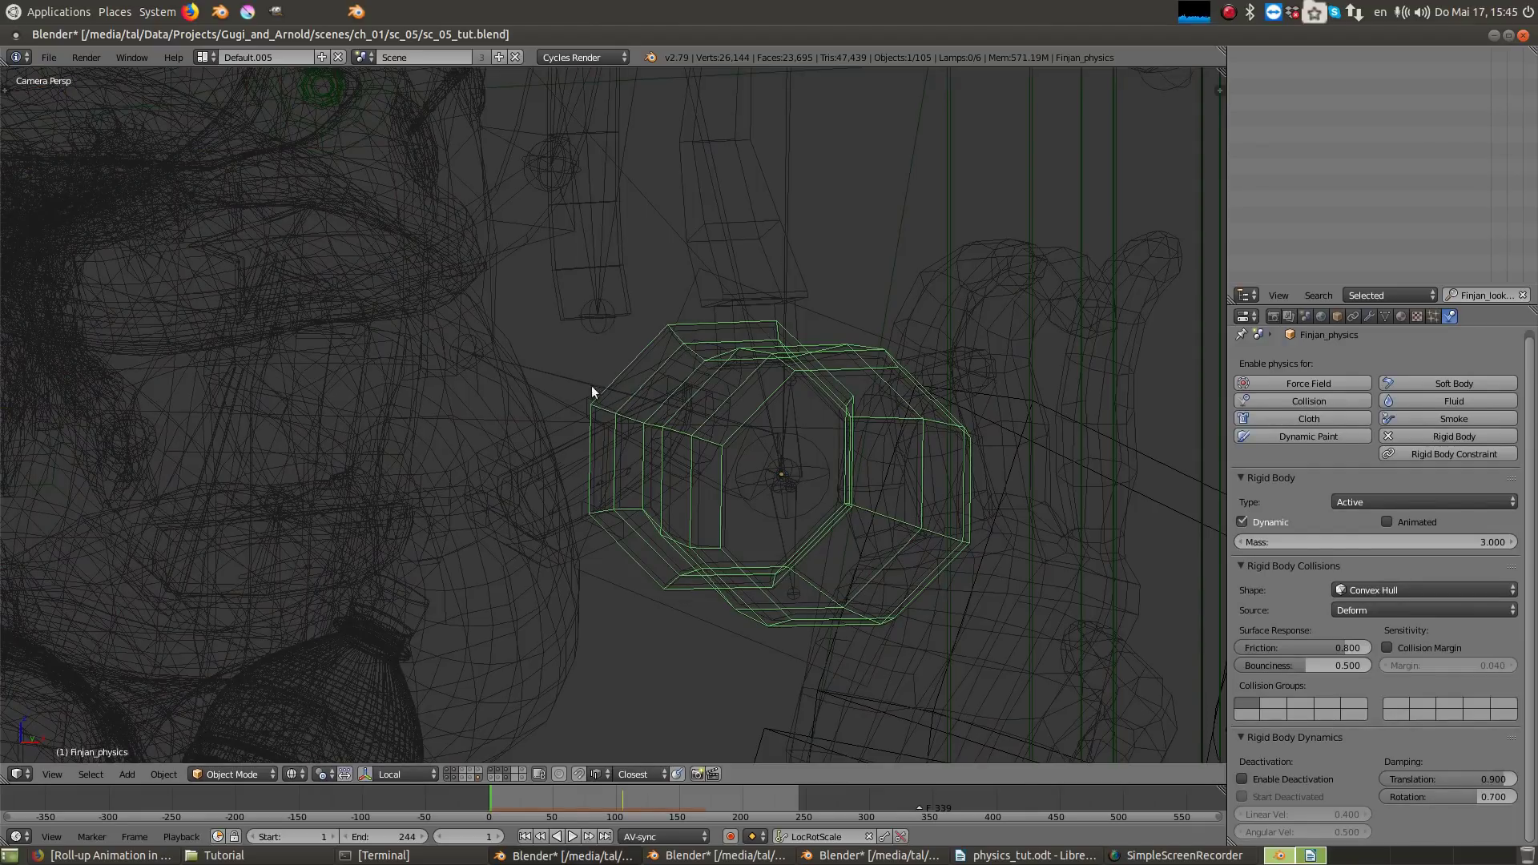
key("ctrl+z")
key("z")
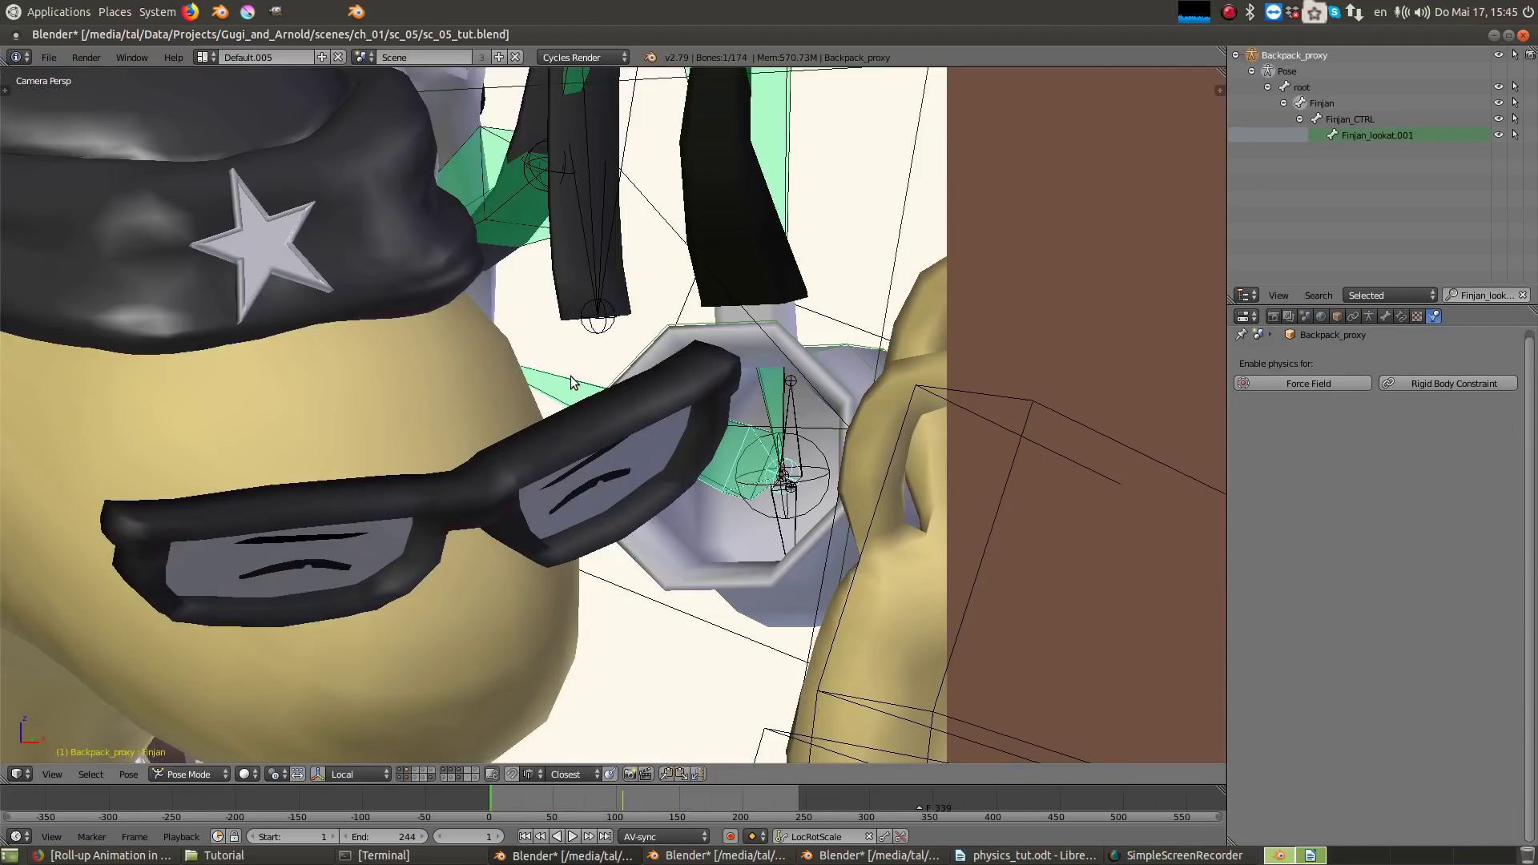
Step: Try moving the Finjan_CTRL bone at frame 1 and again at frame 53
scroll(571, 376, "down", 3)
right_click_drag(641, 481, 683, 519)
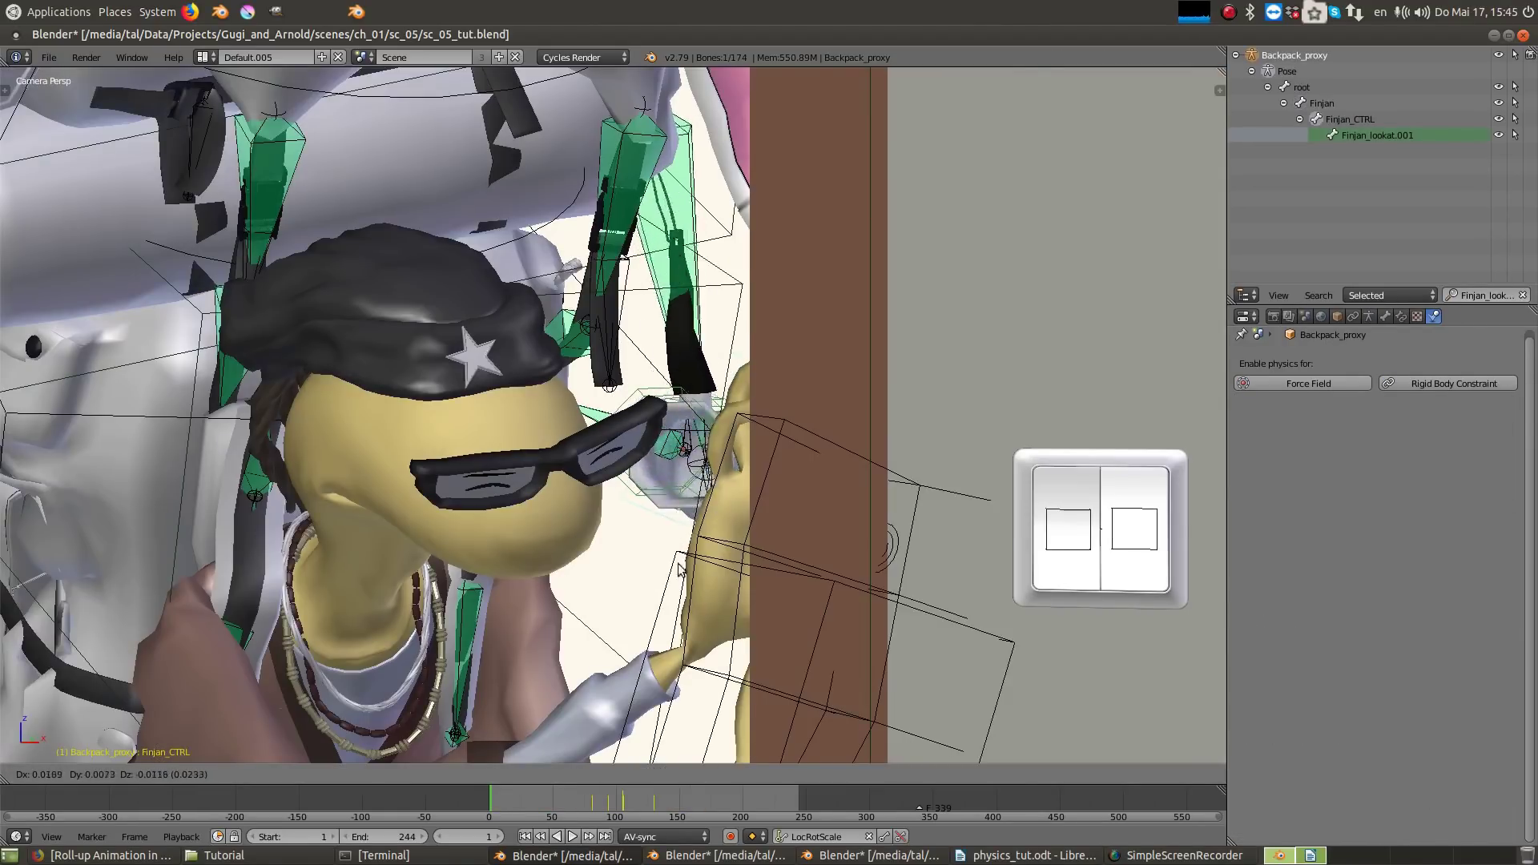
left_click(554, 800)
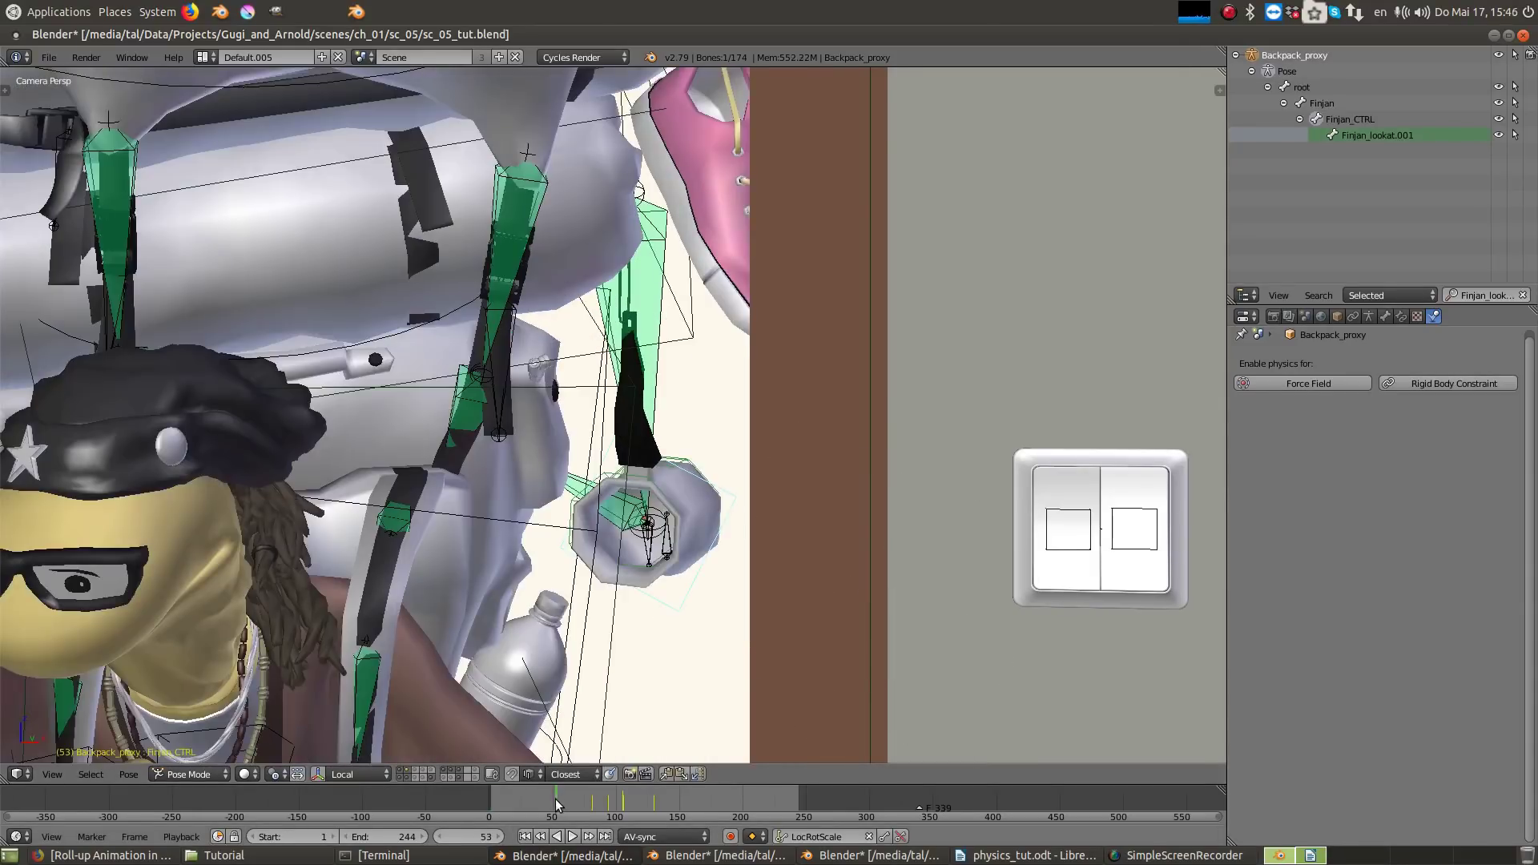
scroll(625, 545, "up", 5)
key("g")
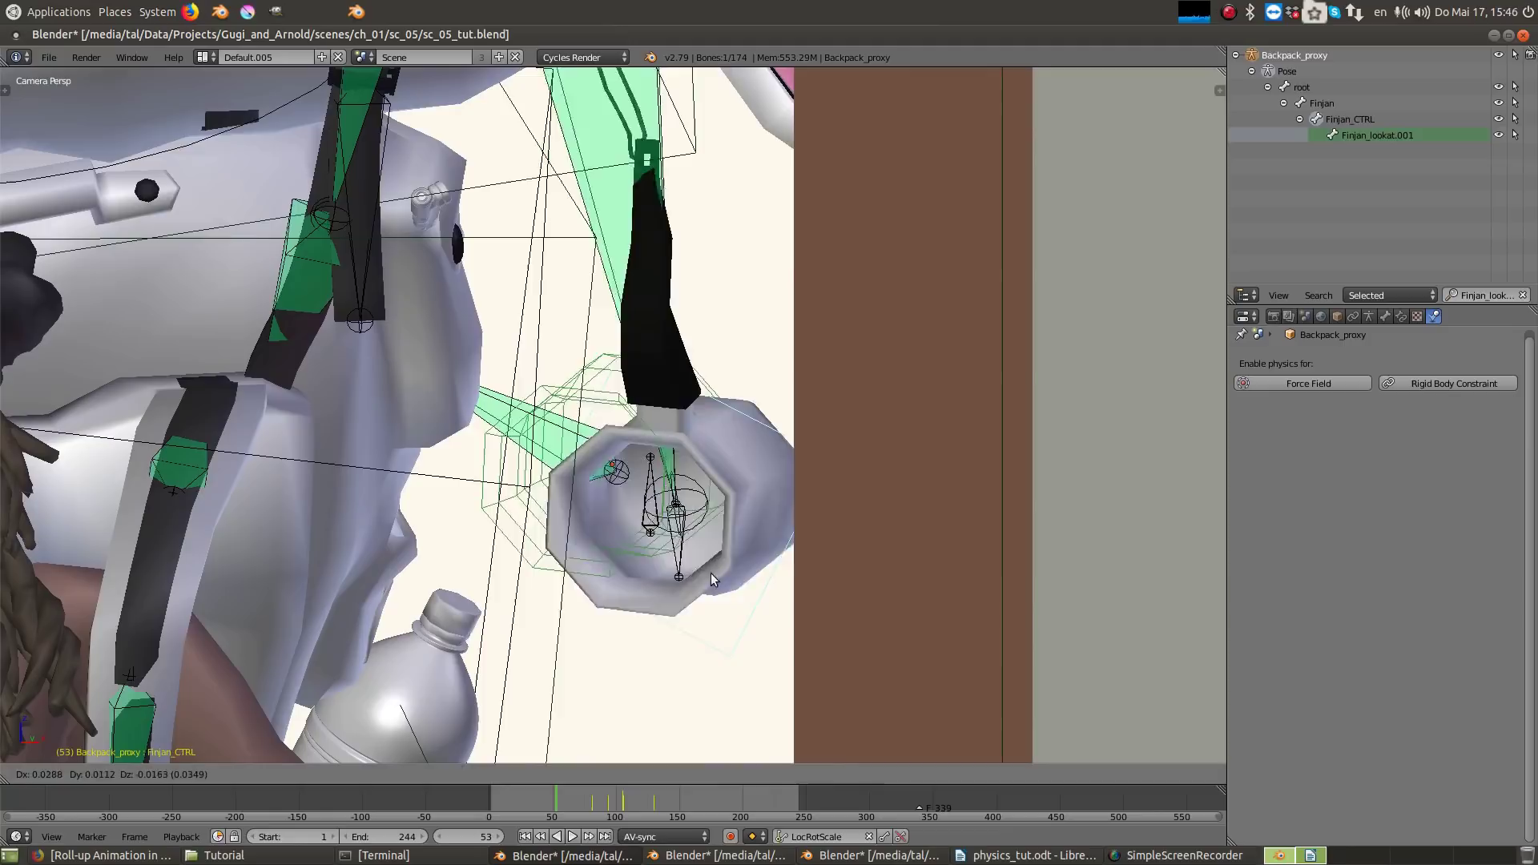
right_click(665, 540)
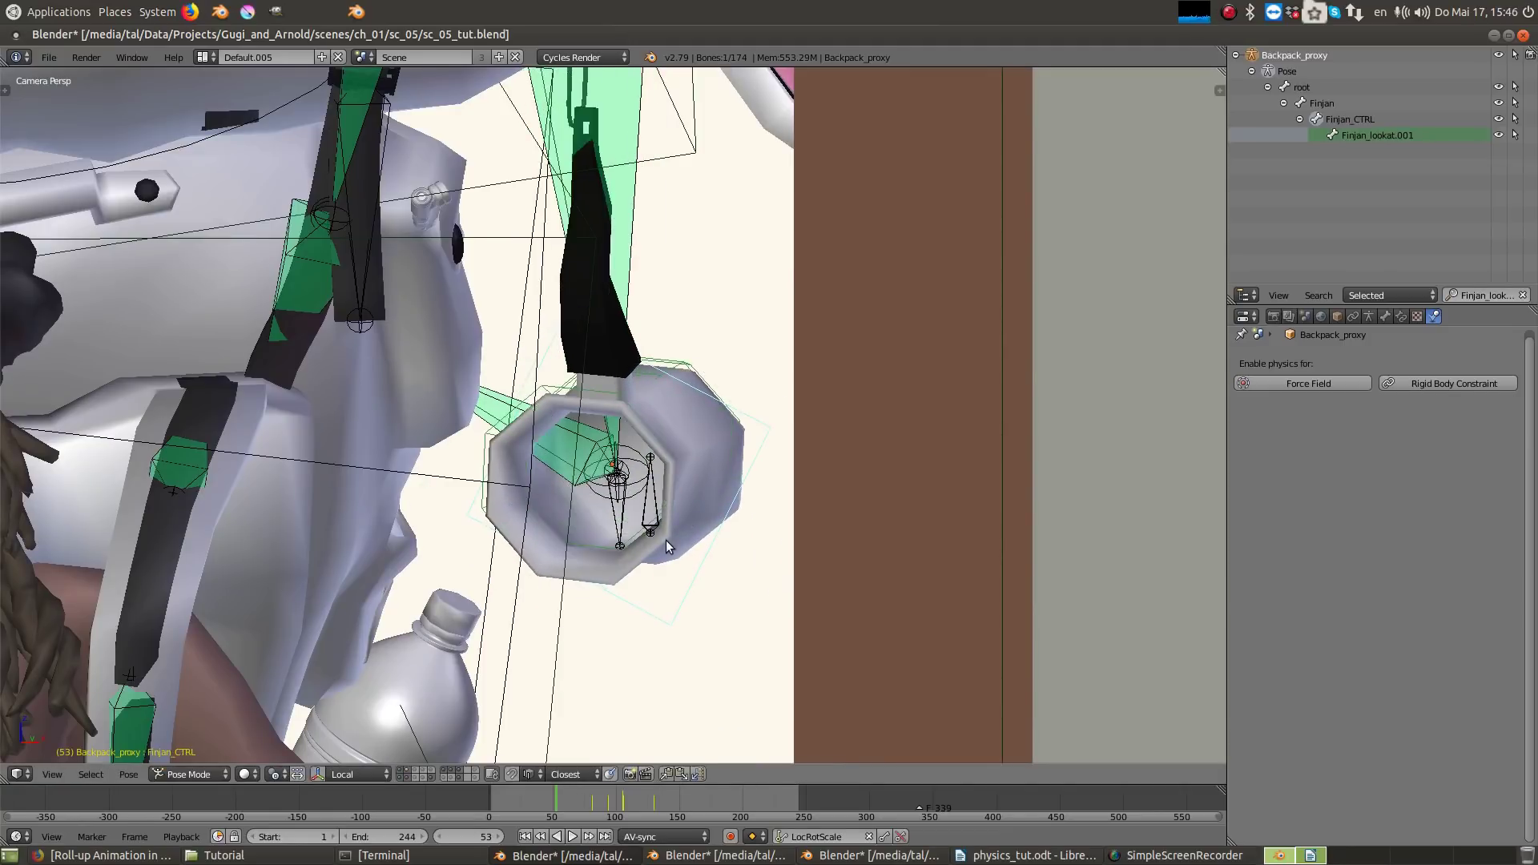
Step: Select the Finjan bone, show its bone constraints, and disable the Copy Location_physics constraint
right_click(502, 418)
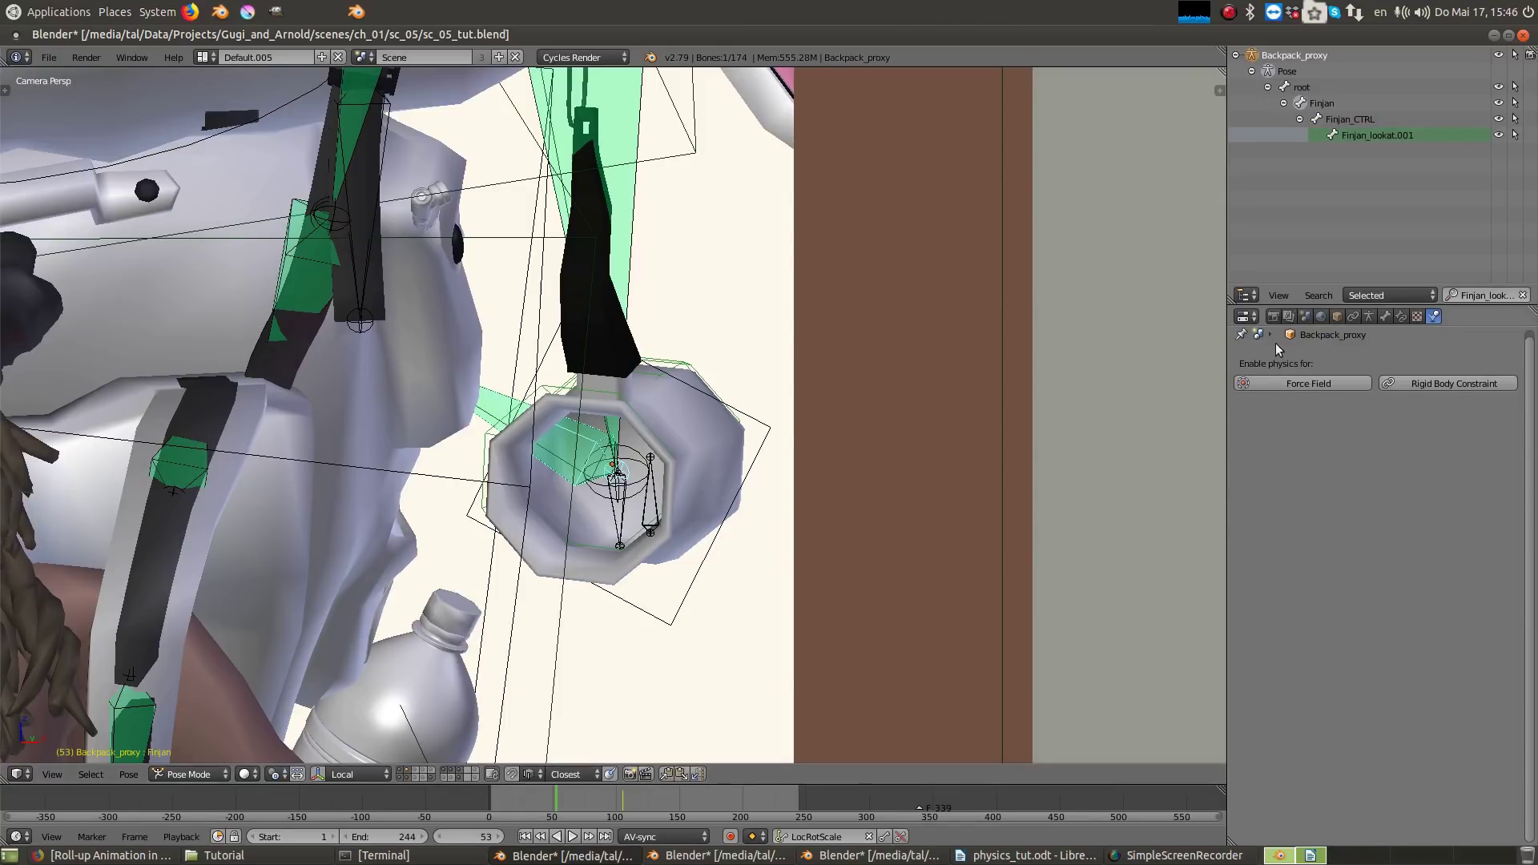
left_click(1401, 317)
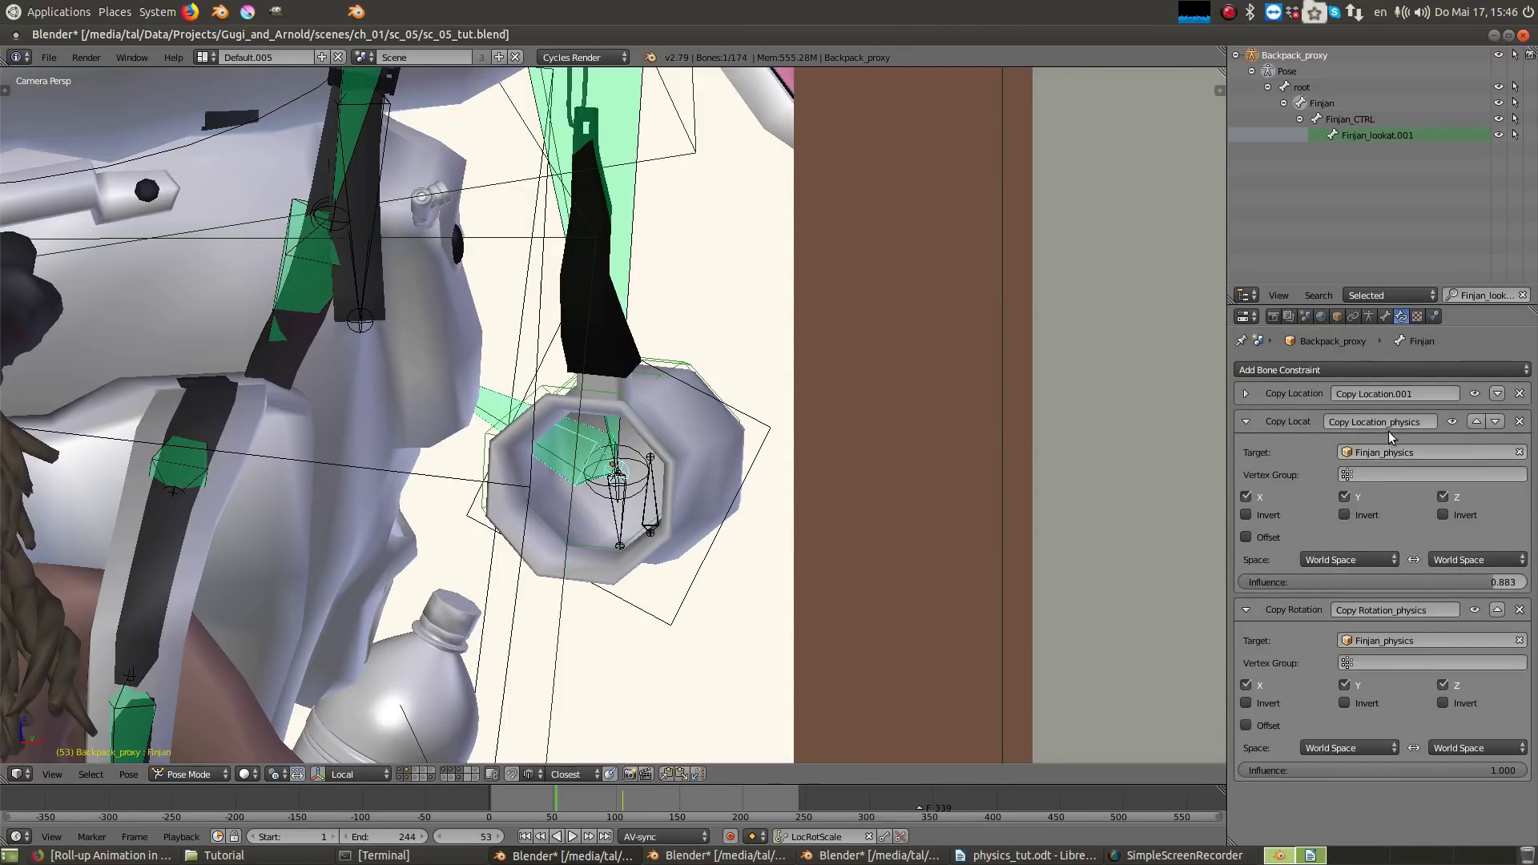
mouse_move(1494, 583)
left_mouse_down()
mouse_move(1394, 582)
mouse_move(1506, 582)
mouse_move(1493, 582)
left_mouse_up()
left_click_drag(1520, 771, 1438, 771)
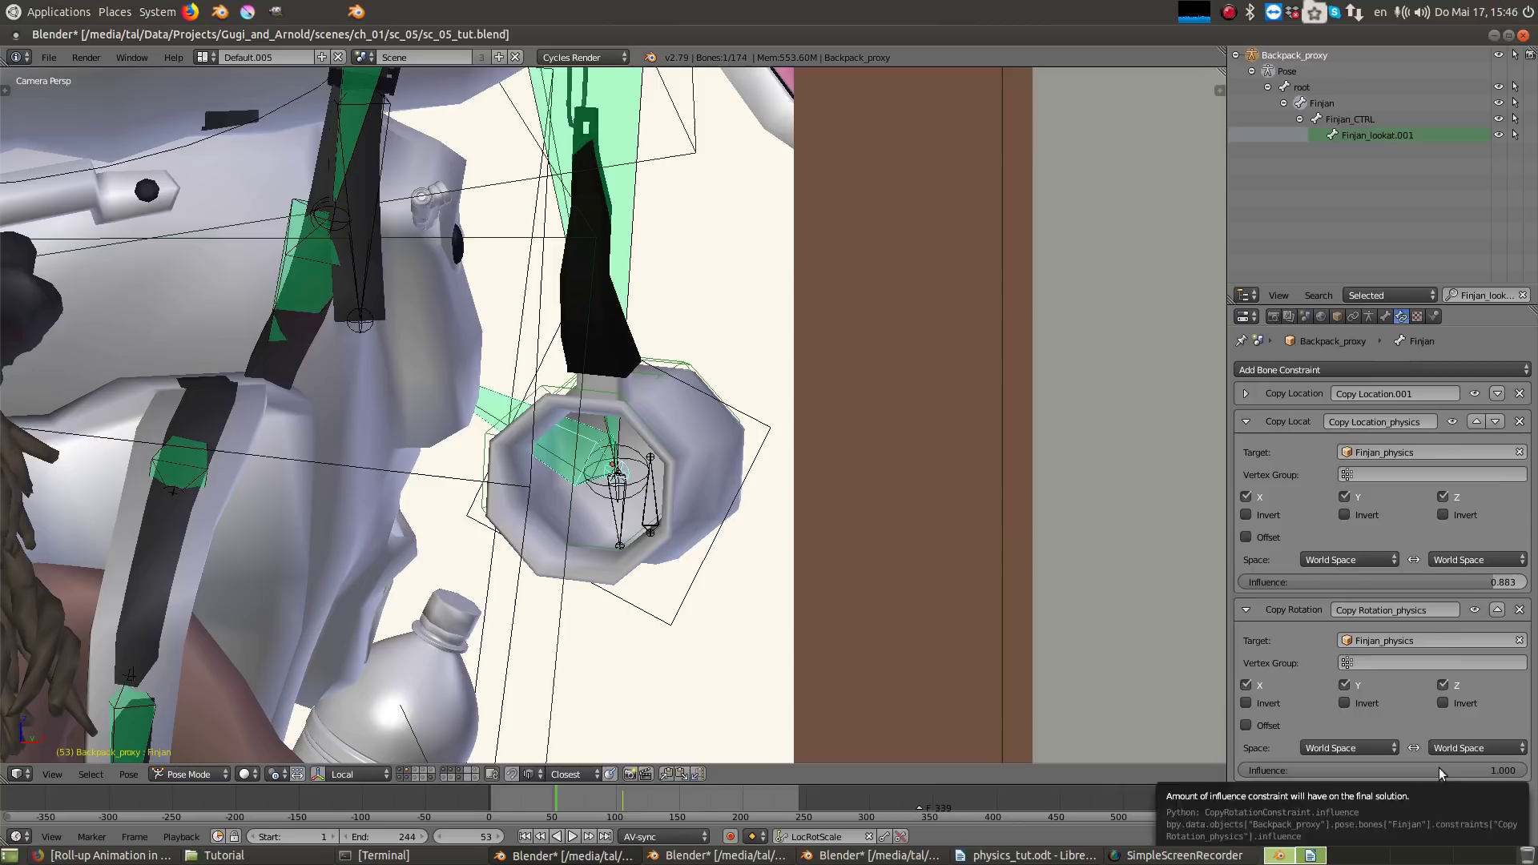
left_click(1453, 422)
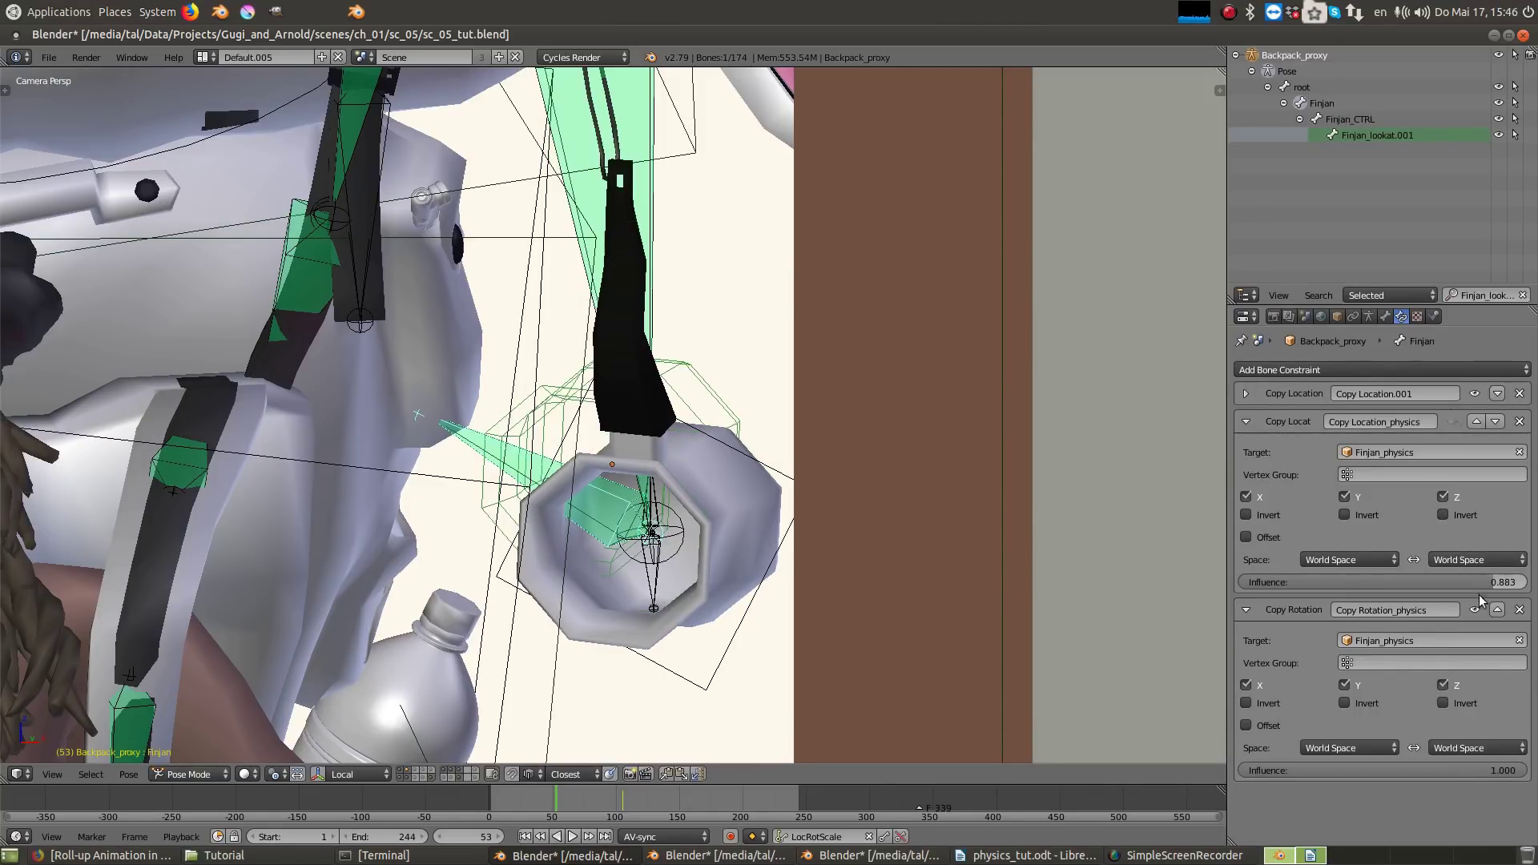
Step: Disable the Copy Rotation_physics constraint on the Finjan bone
left_click(1473, 611)
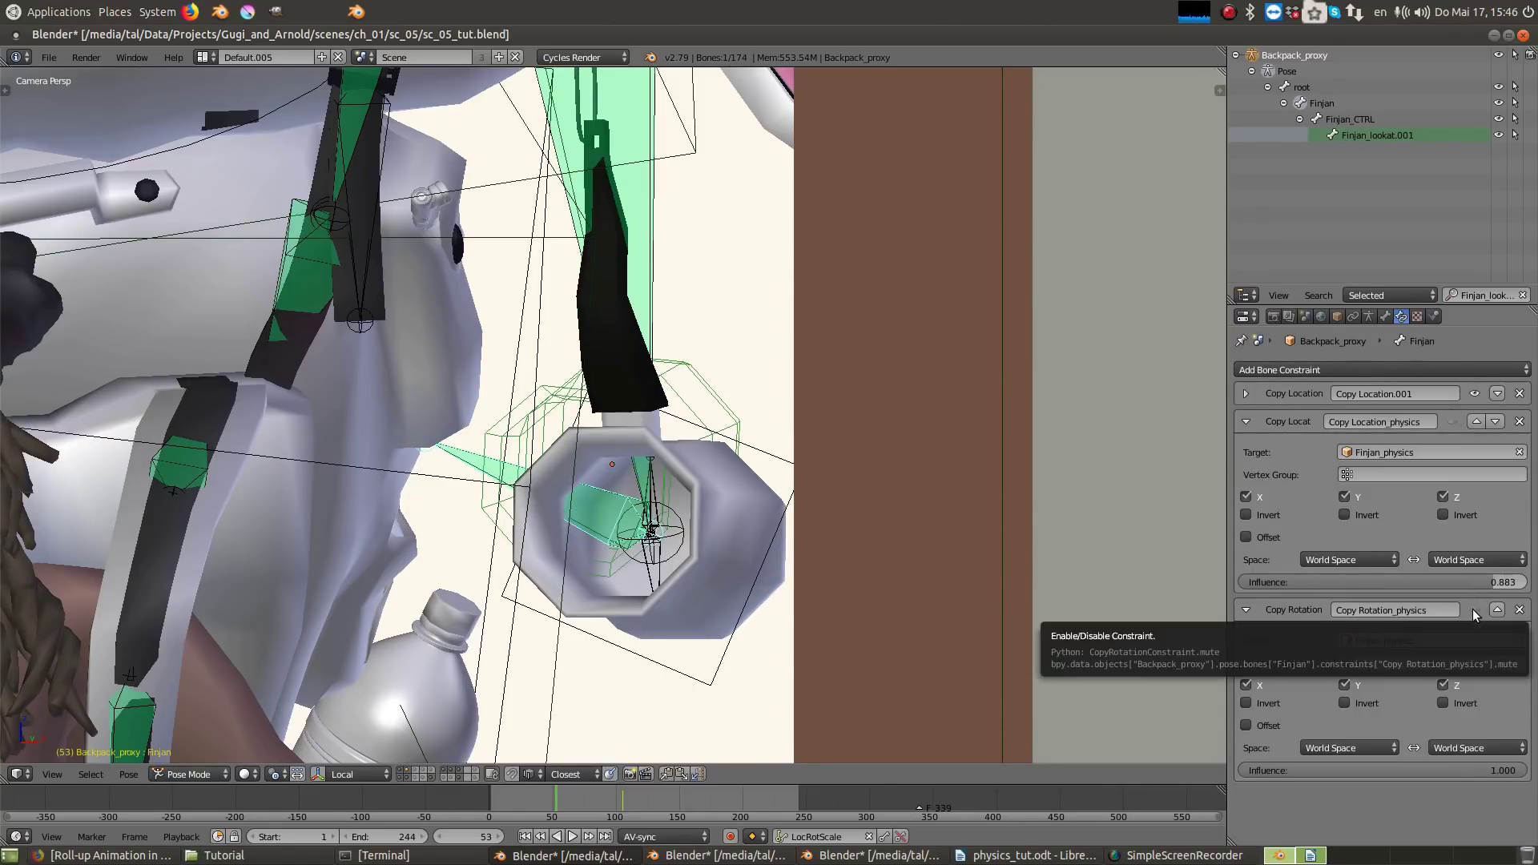
middle_click_drag(969, 638, 989, 609, "shift")
scroll(989, 609, "down", 3)
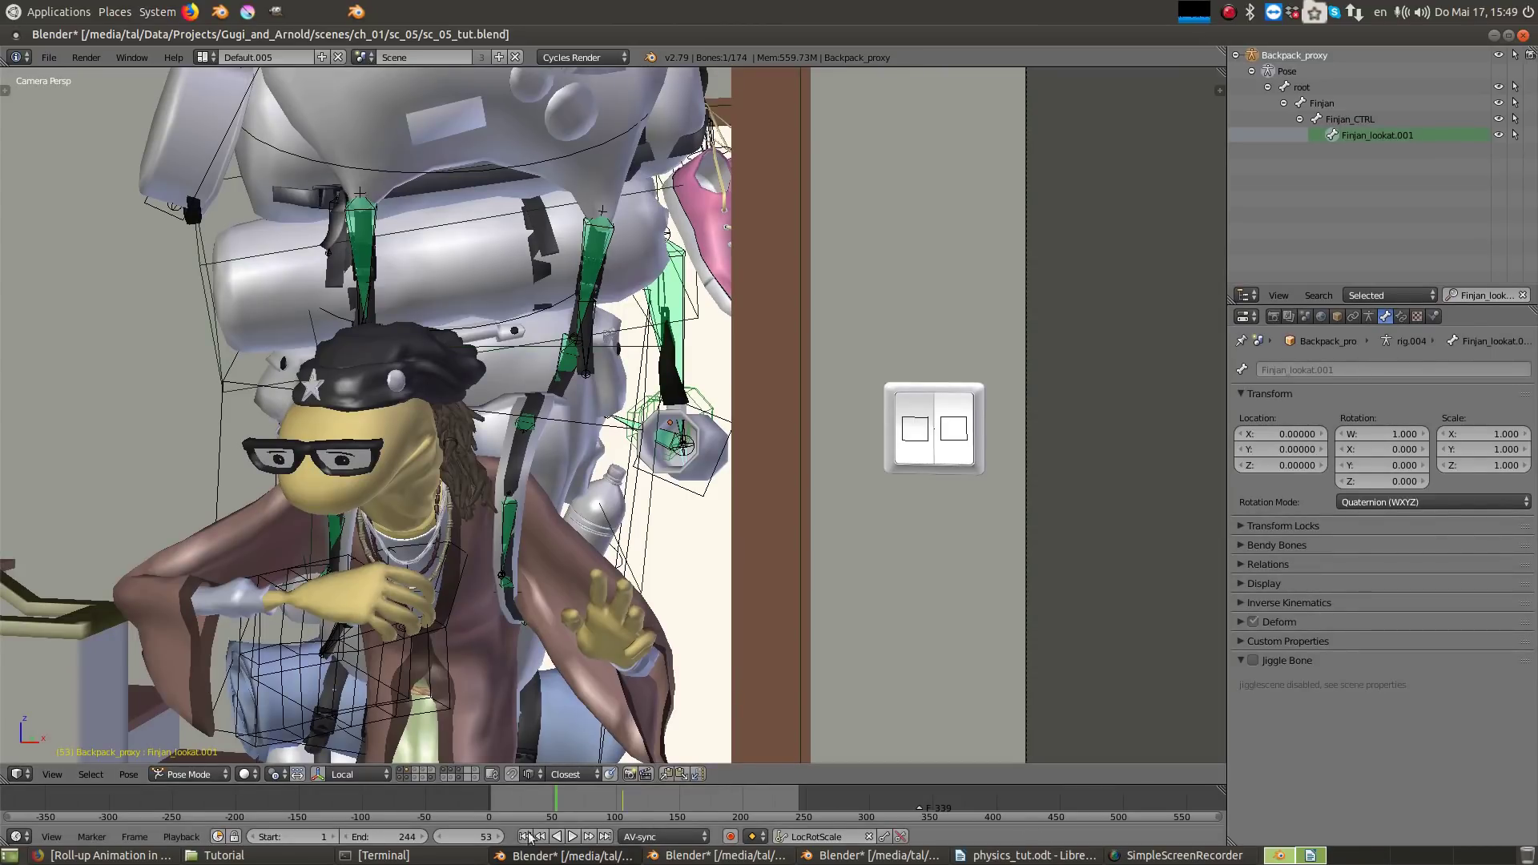
Step: Switch to the Terminal, highlight the dependency cycle message for backpack_rig and Finjan_physics, and return to Blender
left_click(408, 855)
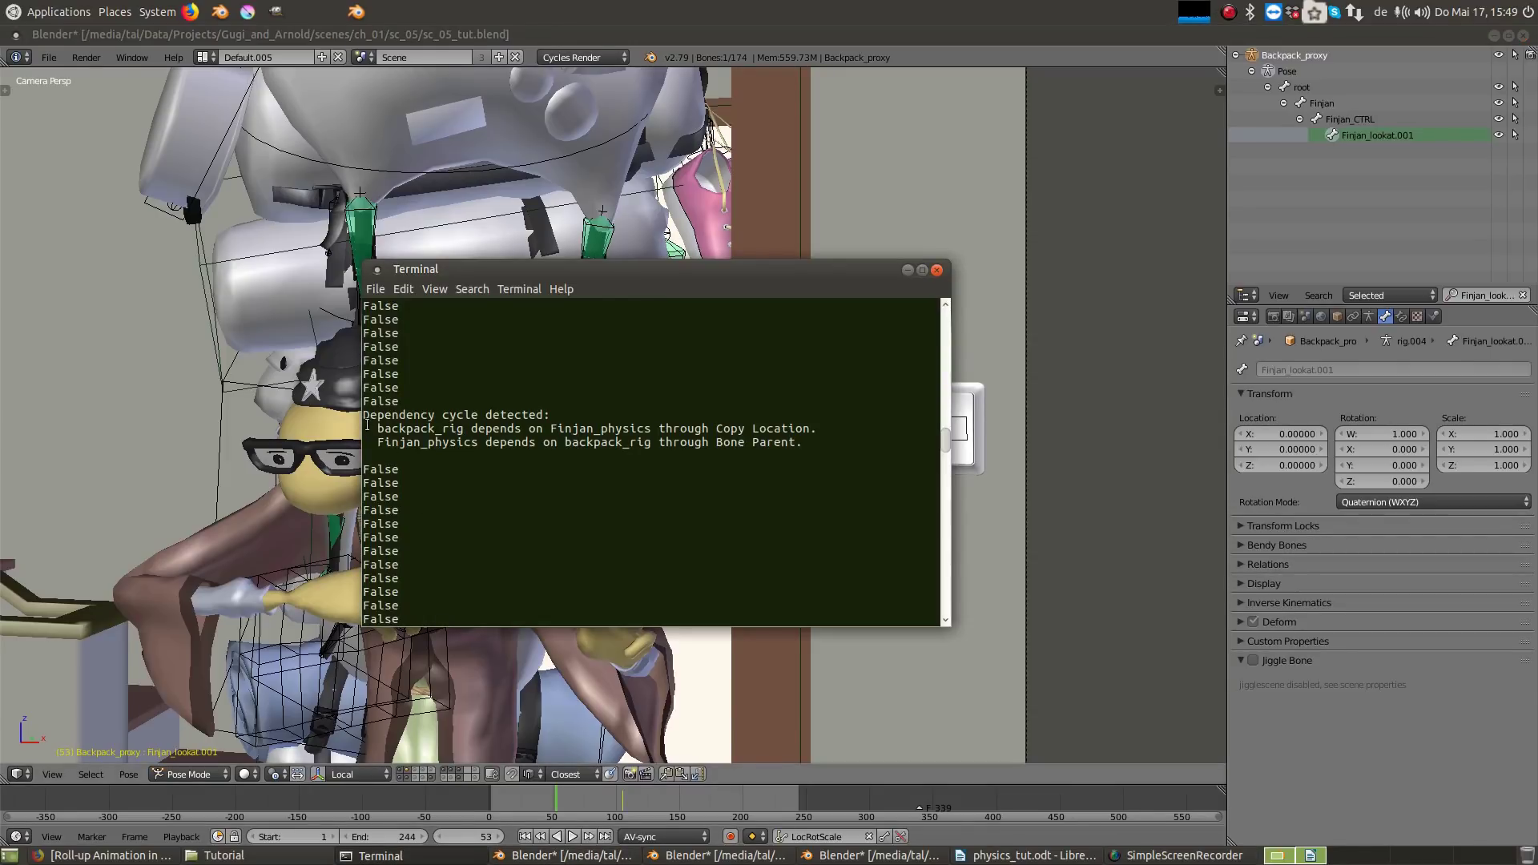
left_click_drag(364, 416, 862, 441)
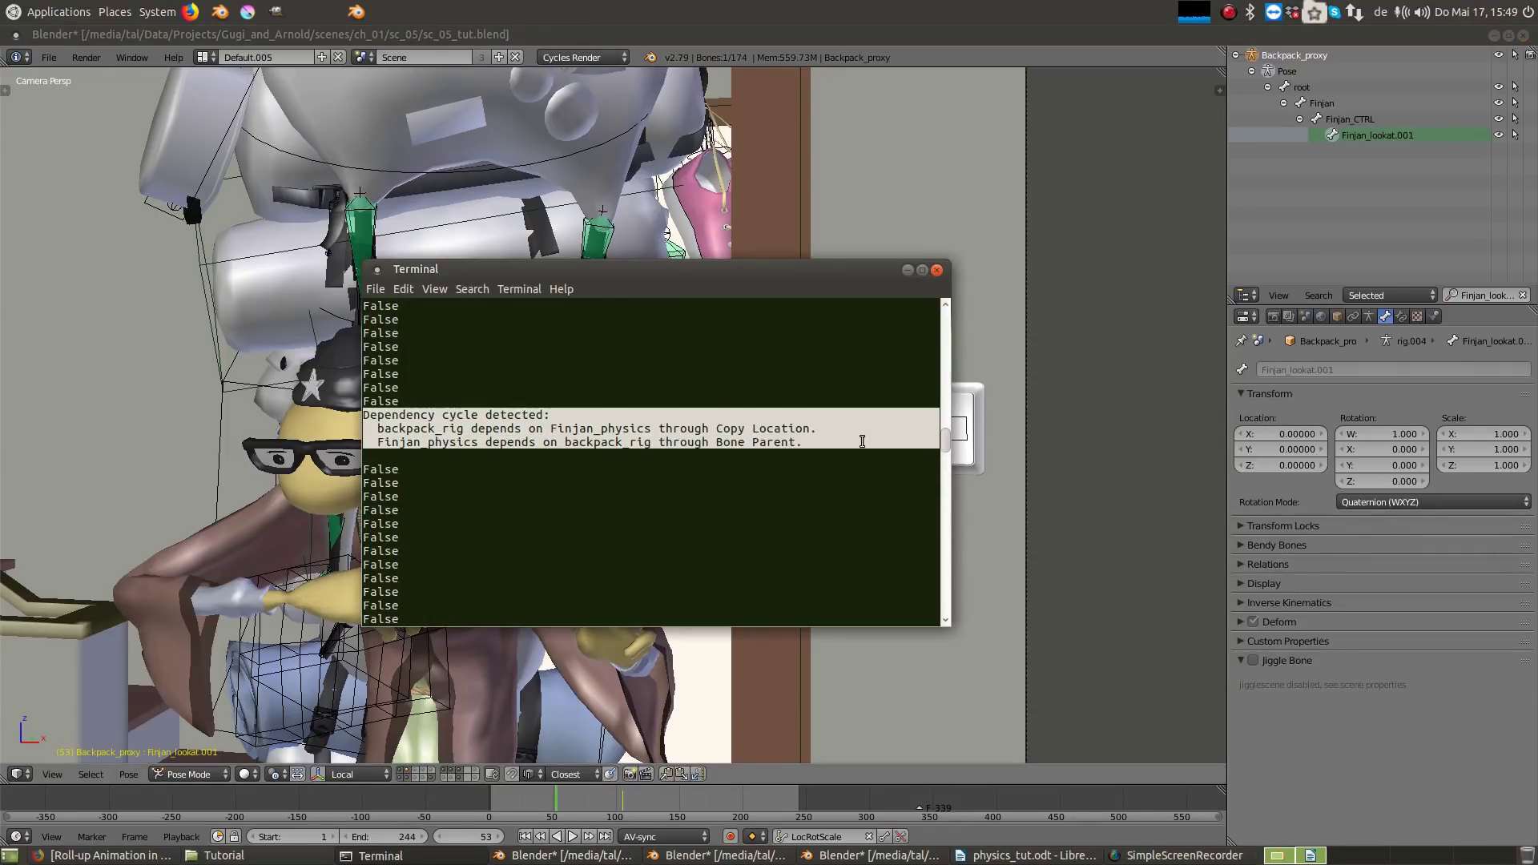
left_click(836, 34)
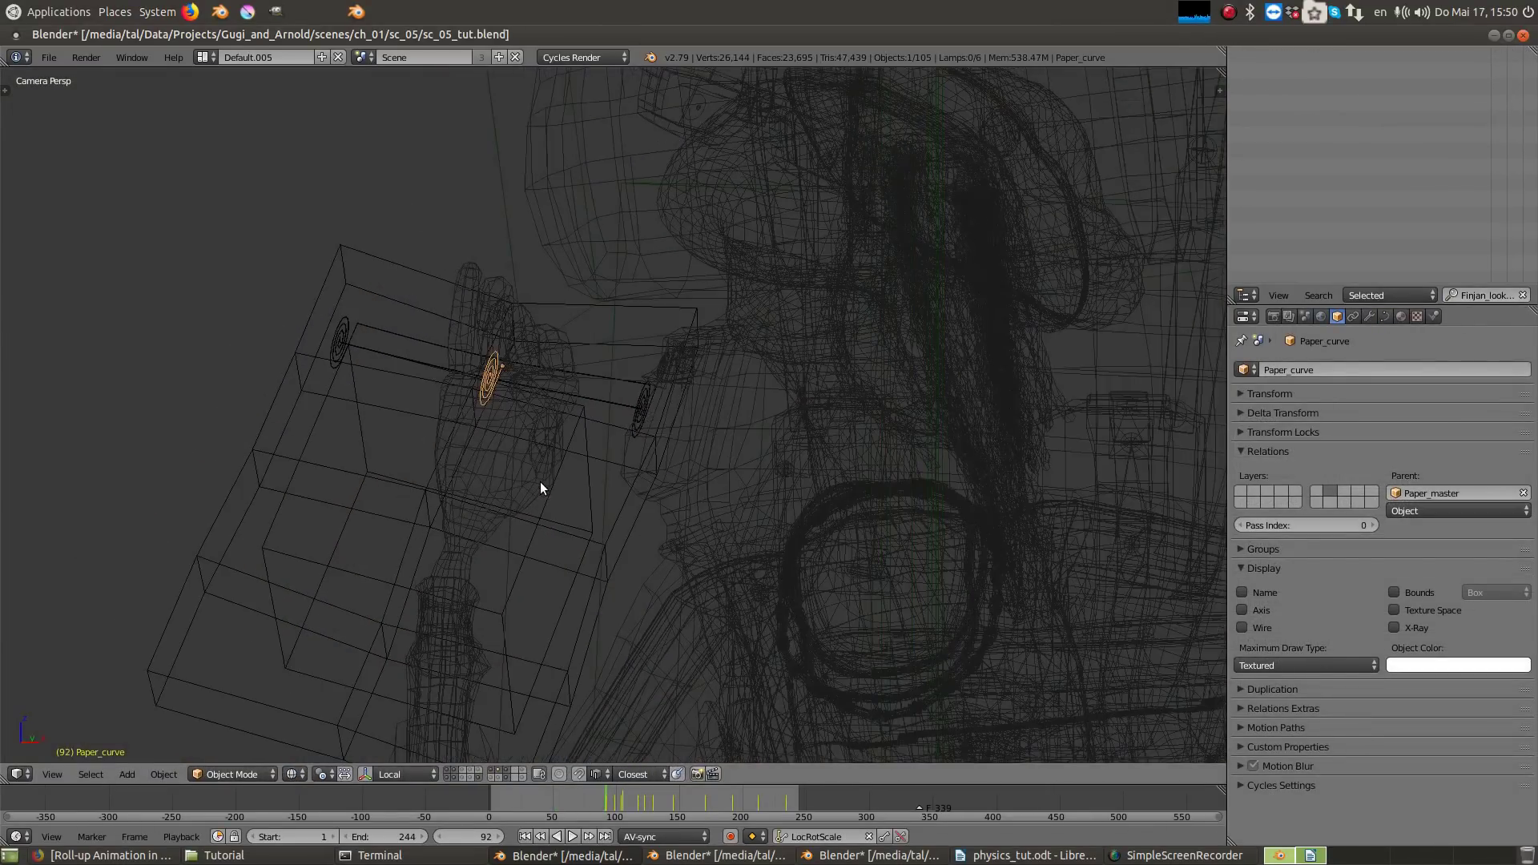
Step: Switch the viewport to solid shading and advance the rolled-paper animation to frame 95
key("z")
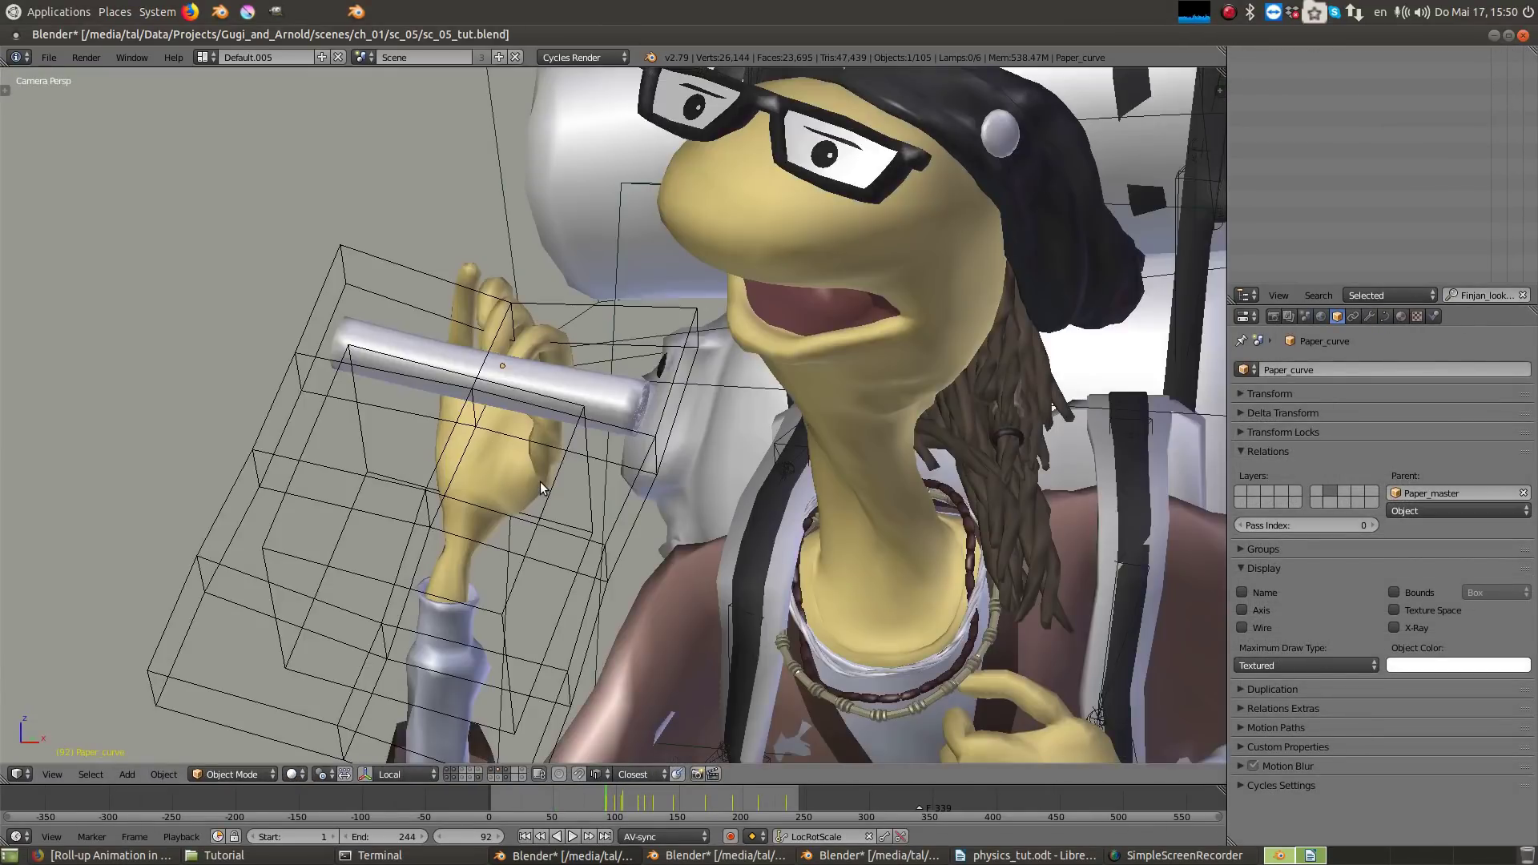
key("Right")
key("Right")
key("Right")
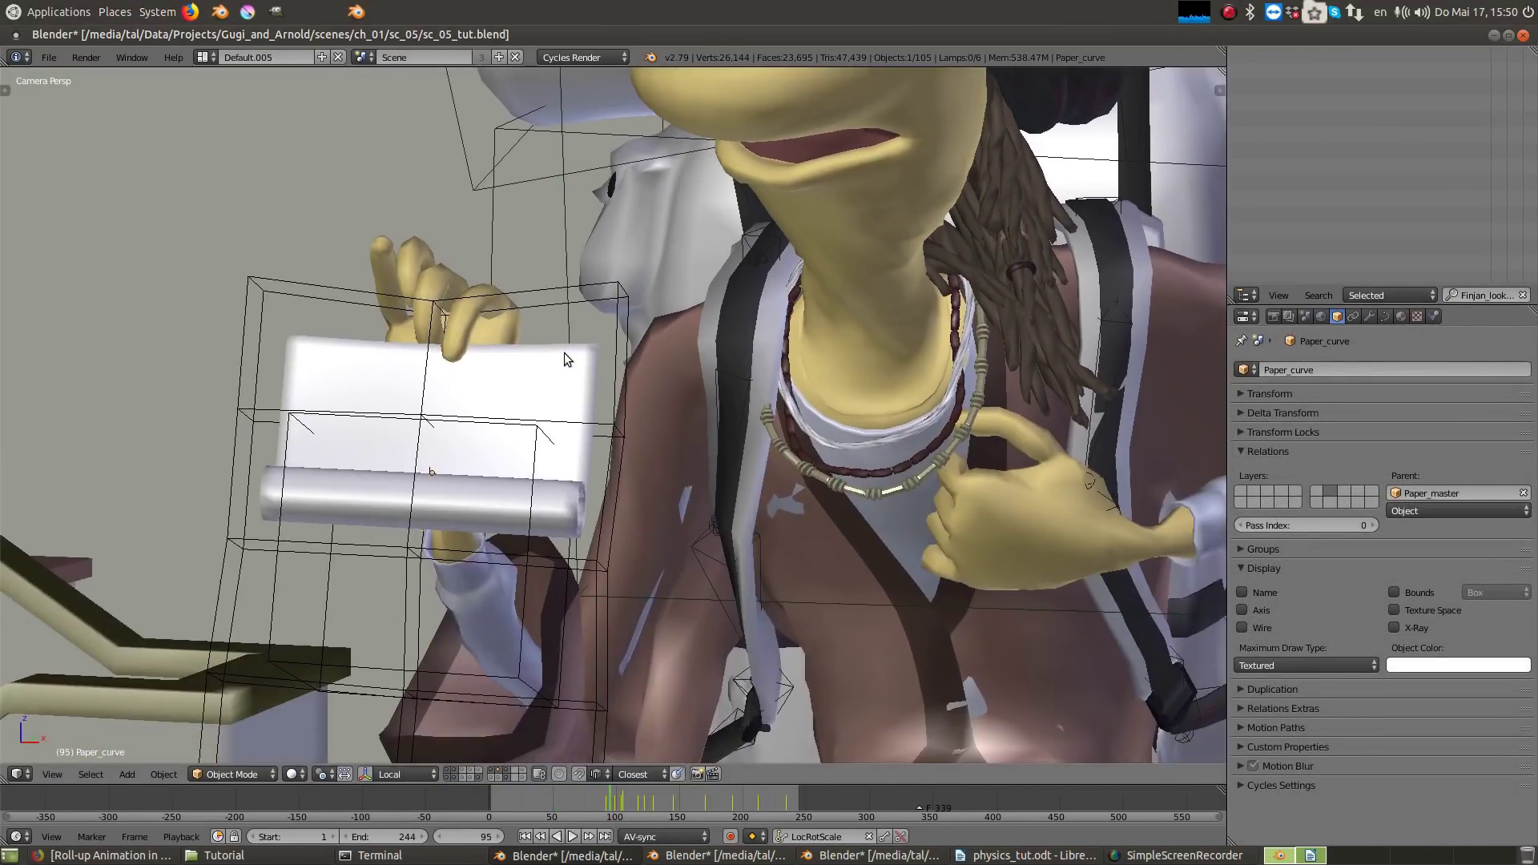
Step: Show the translate manipulator and try moving Paper_curve along its local Y axis at frame 95
key("ctrl+space")
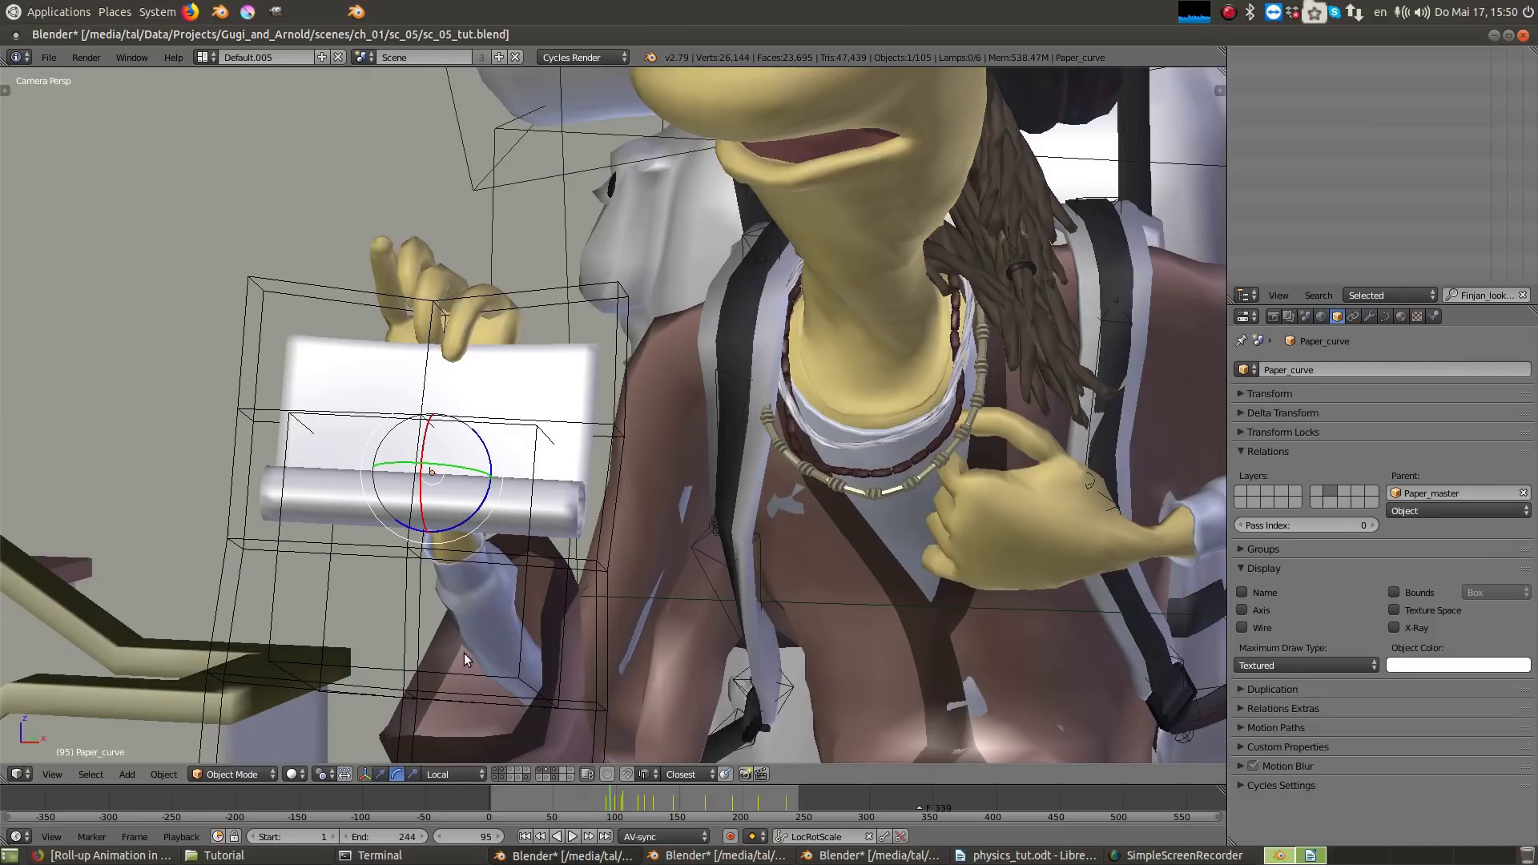
left_click(381, 774)
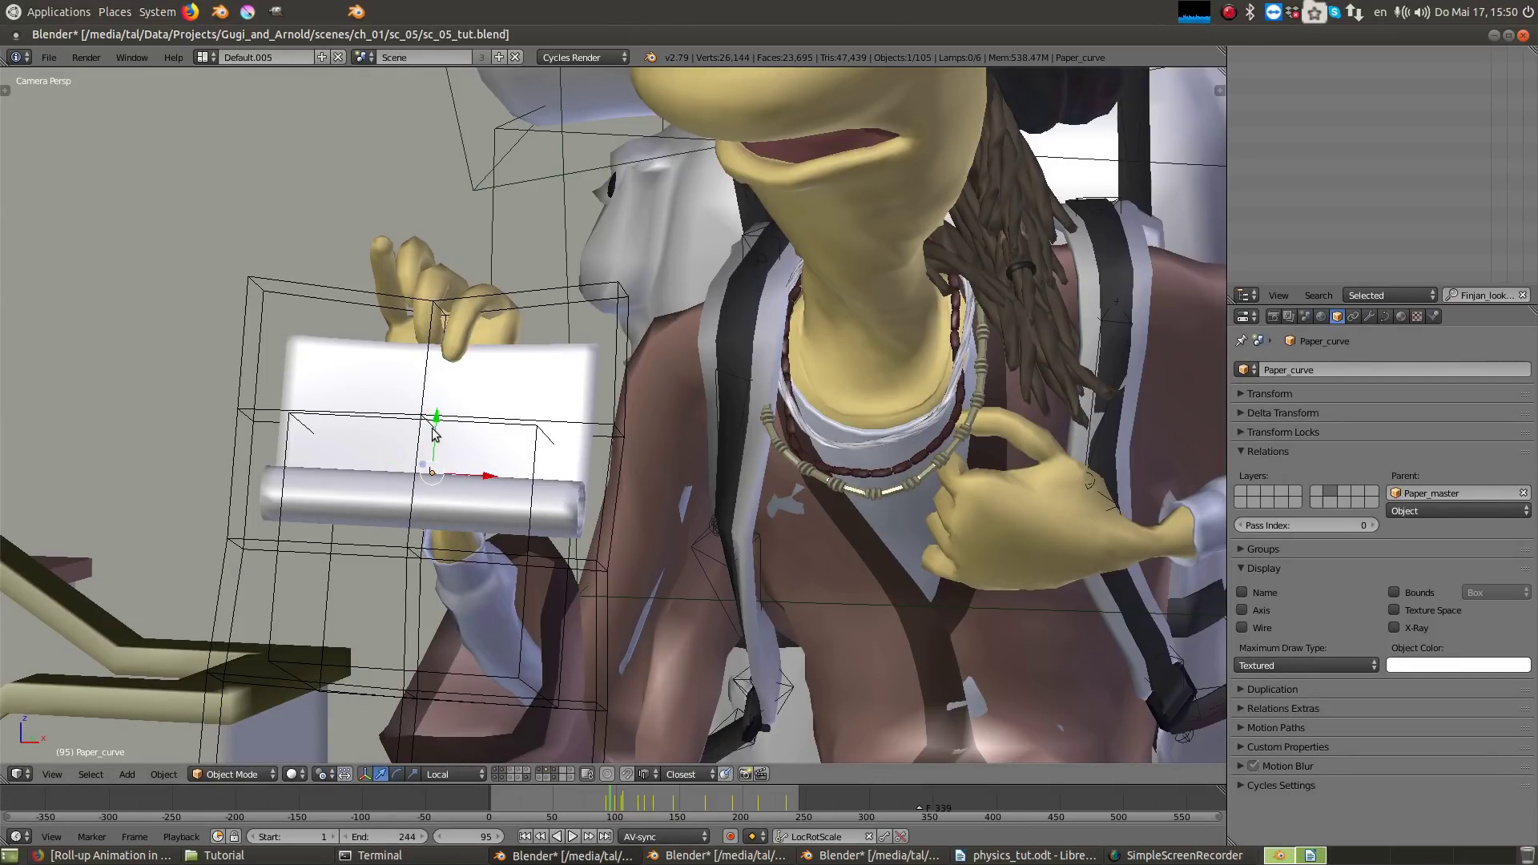
left_click_drag(433, 433, 468, 597)
Step: Select Paper_Lattice and examine how it deforms the paper frame by frame from frame 108 past frame 127
right_click(565, 705)
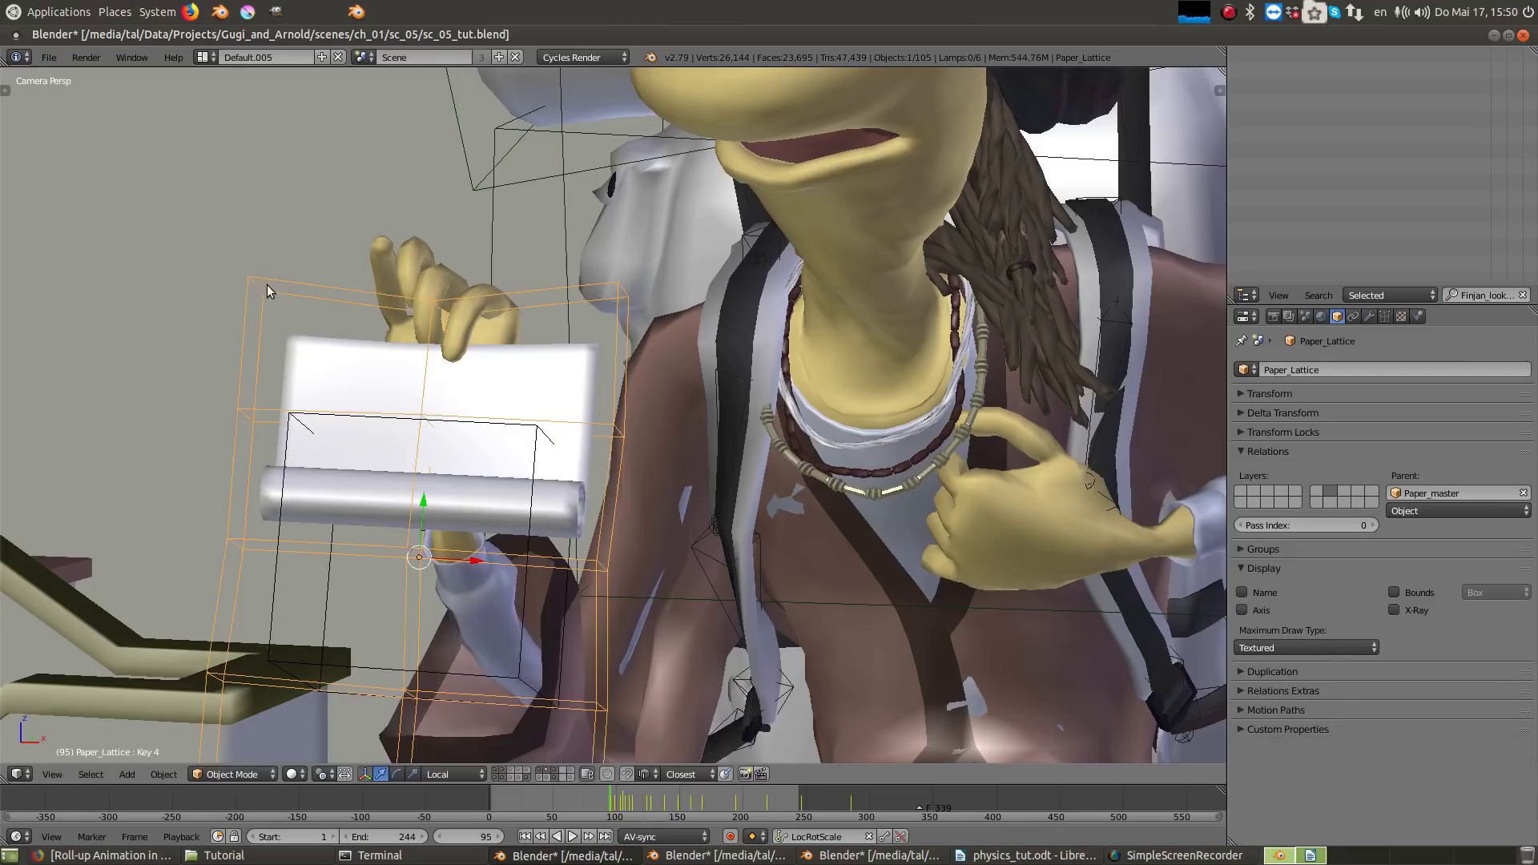
left_click_drag(663, 811, 626, 811)
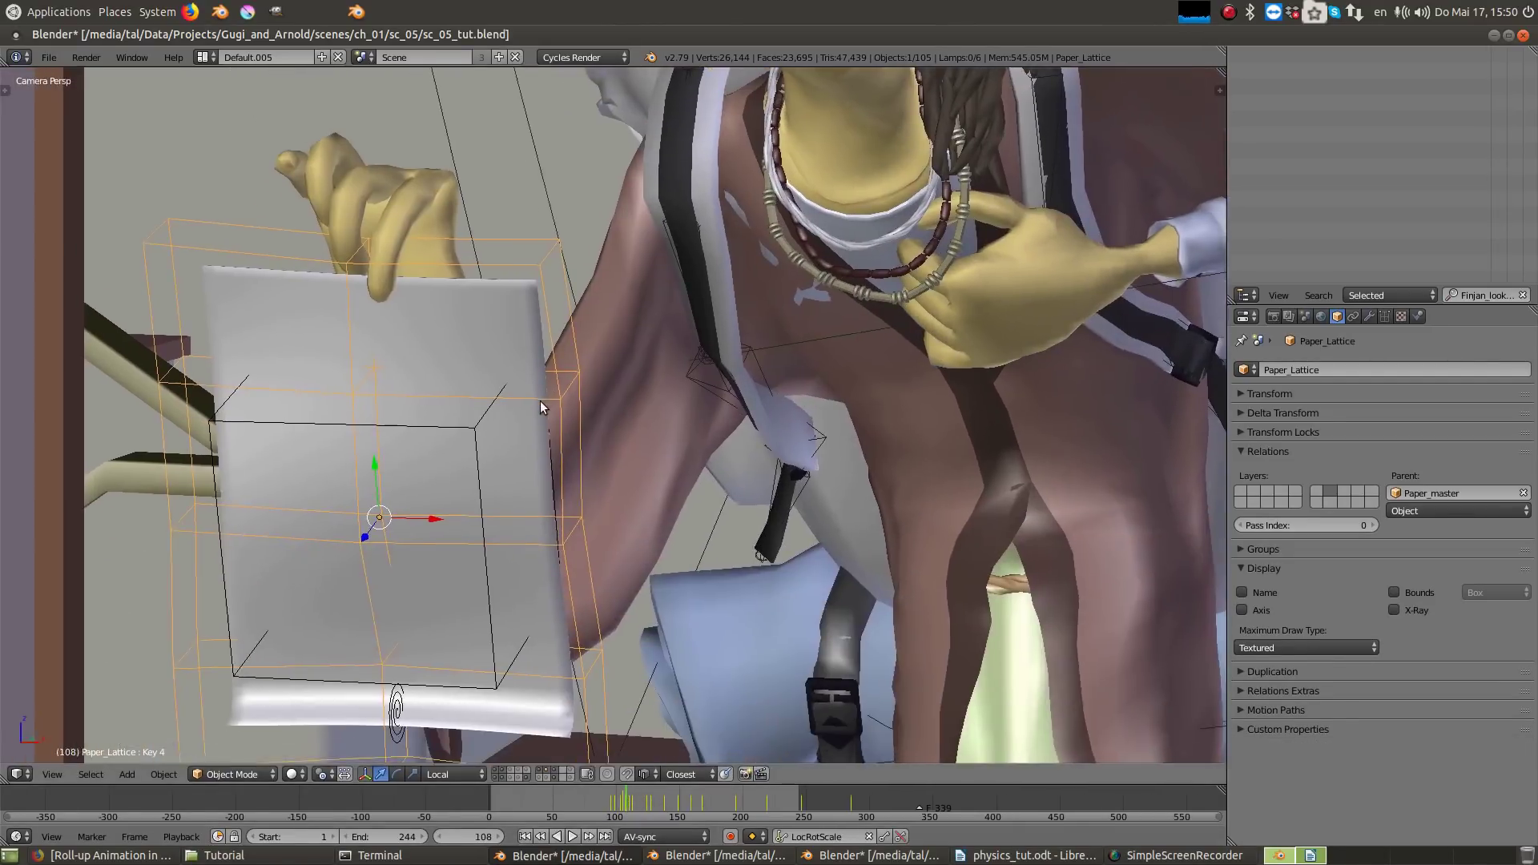
key("Right")
key("Right")
key("Right")
key("Right")
key("Right")
key("Right")
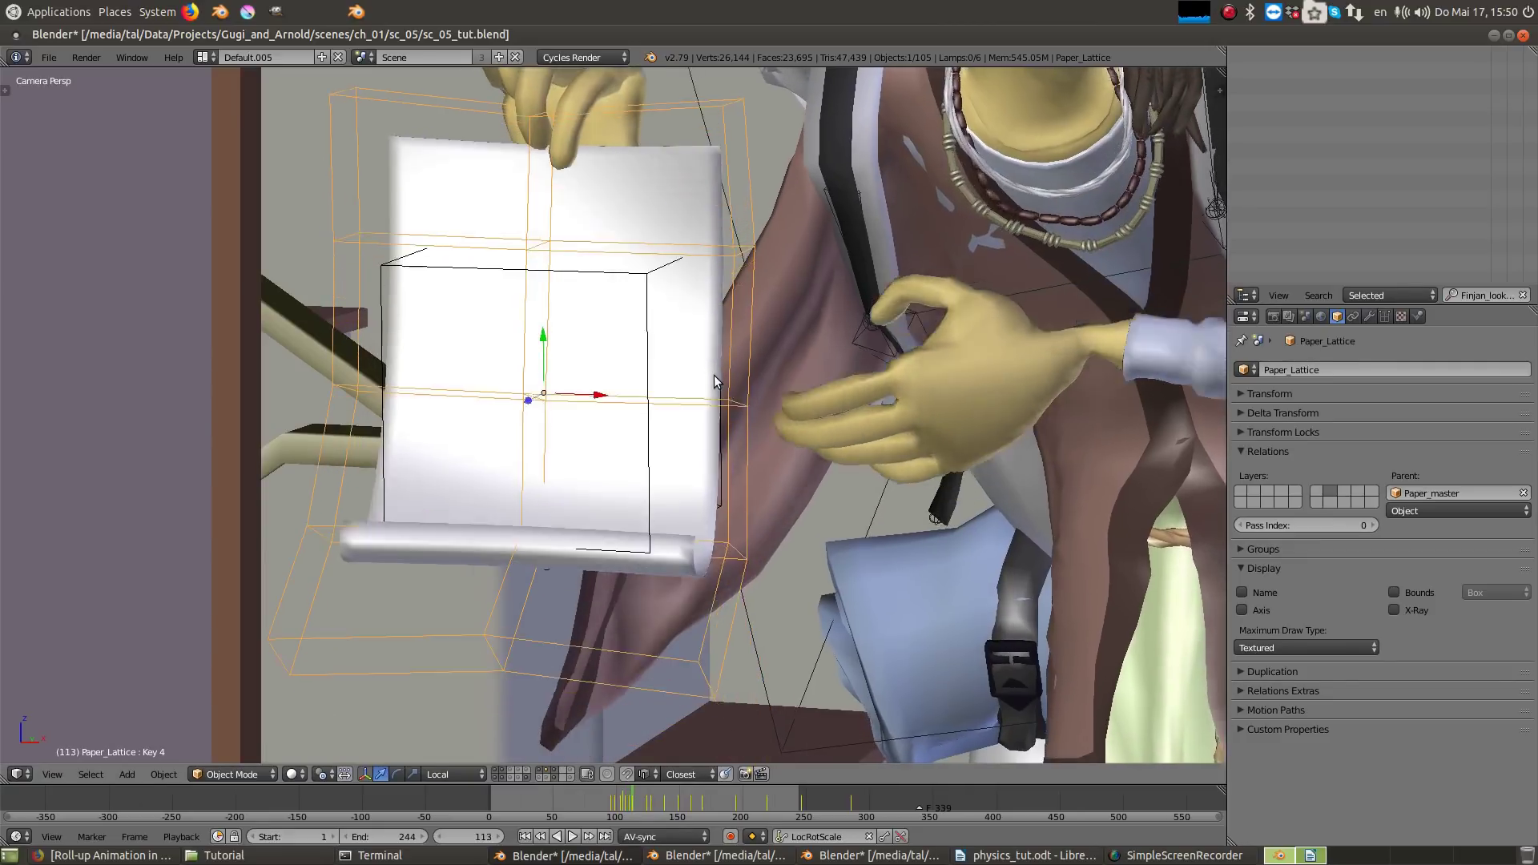
key("Right")
key("Right")
key("Right")
key("Right")
key("Right")
key("Right")
key("Right")
key("Right")
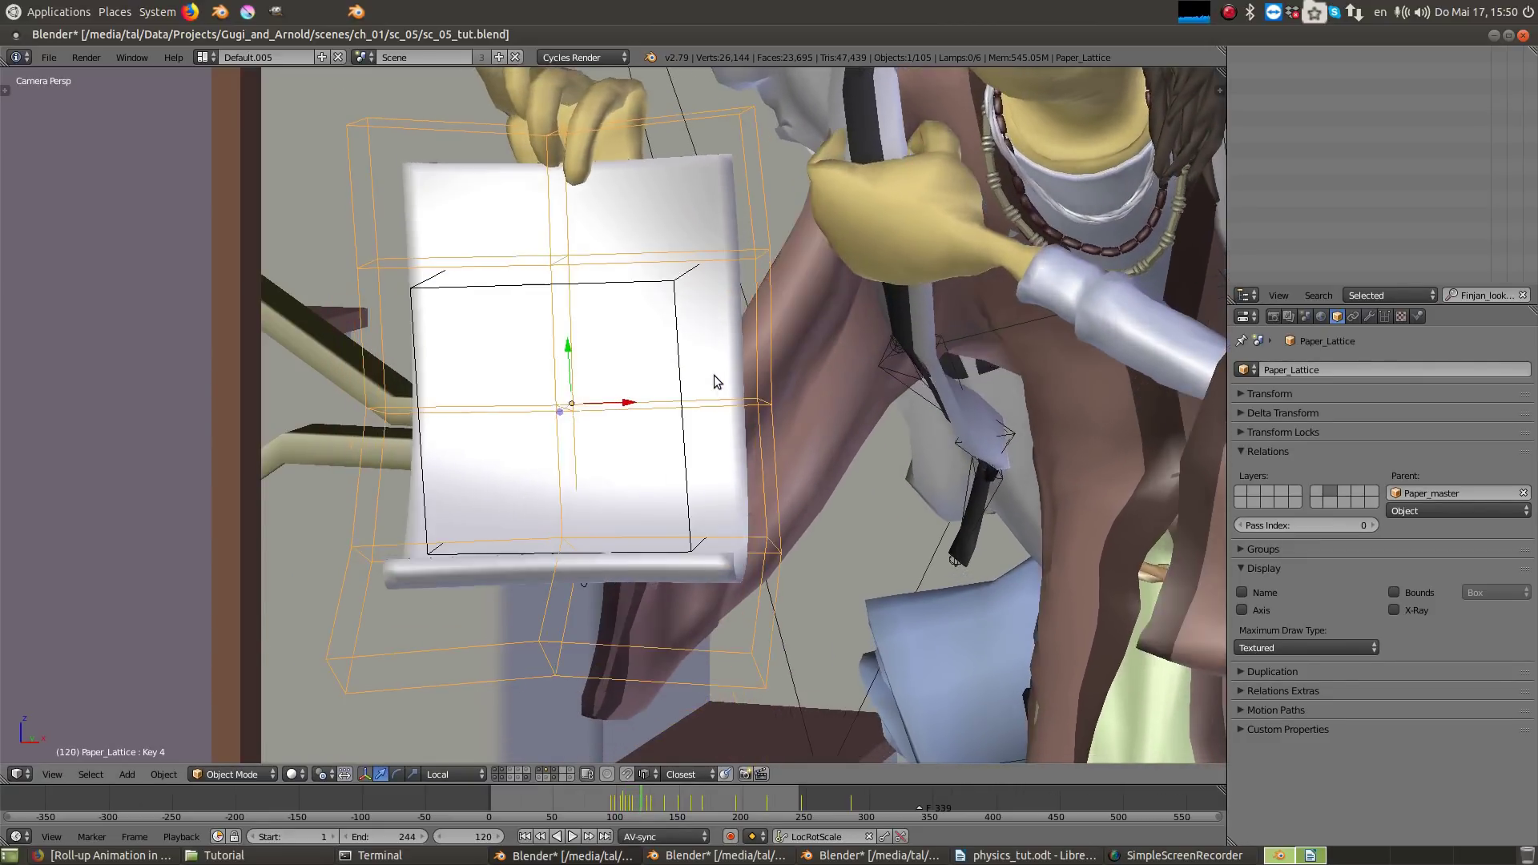
key("Right")
key("Right")
key("Right")
key("Right")
key("Right")
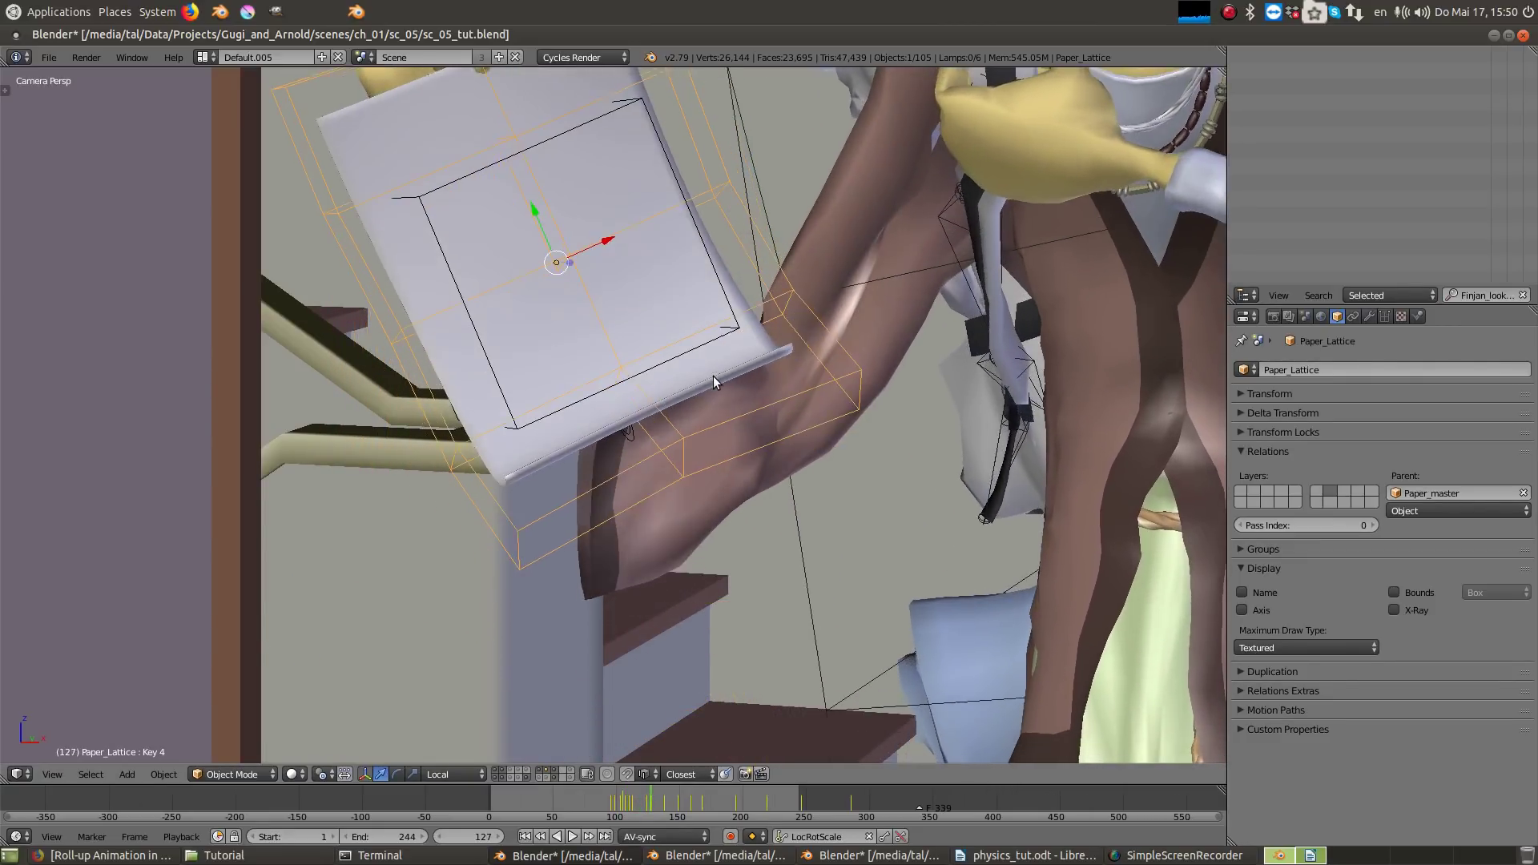
key("Right")
key("Right")
key("Right")
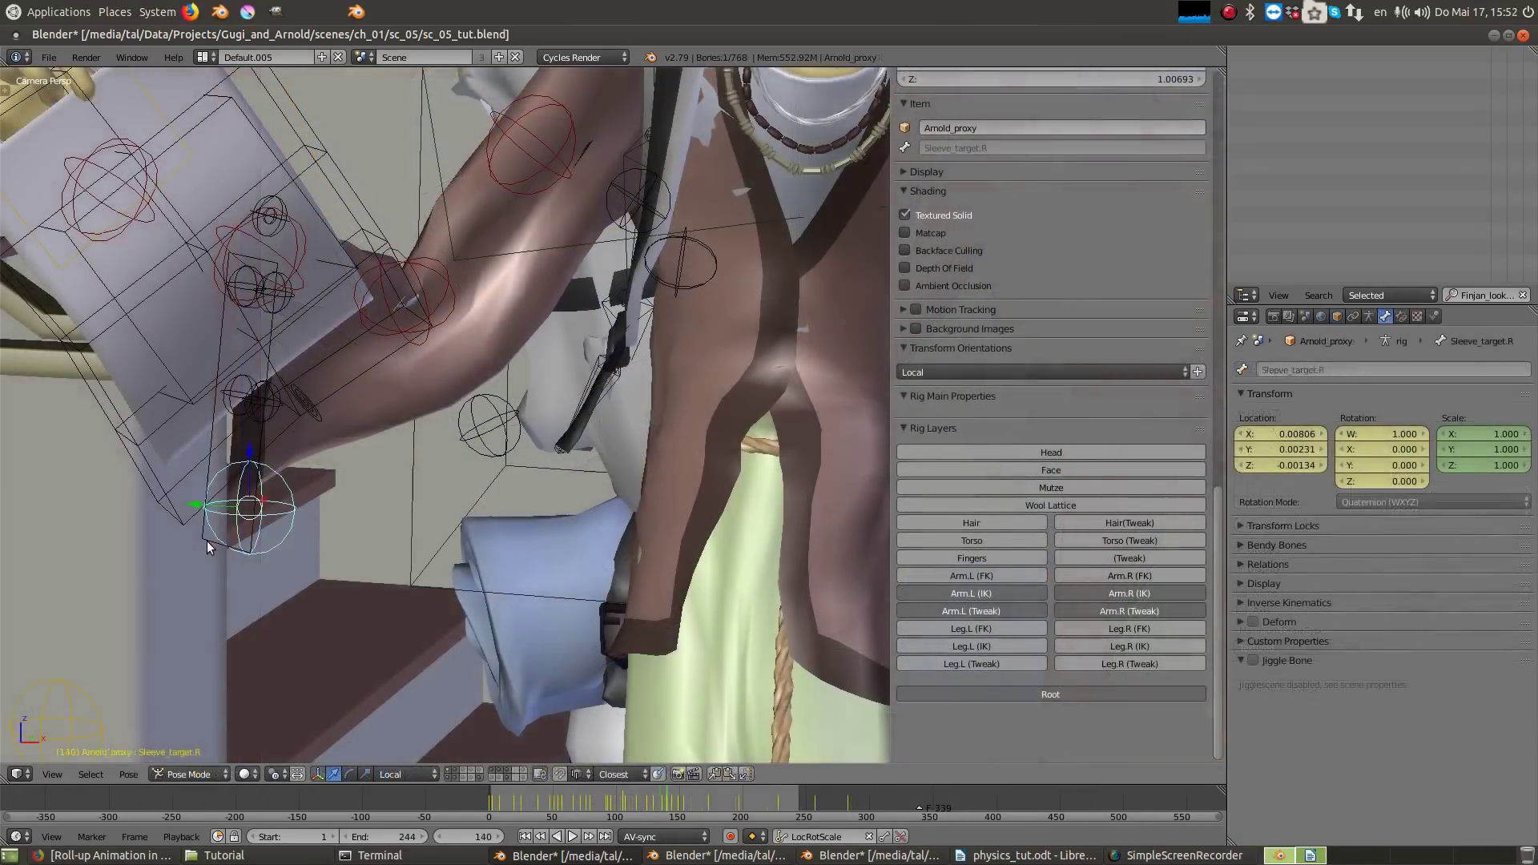
Step: Try rotating the Sleeve_target.master.R bone at frame 140
right_click(208, 547)
key("r")
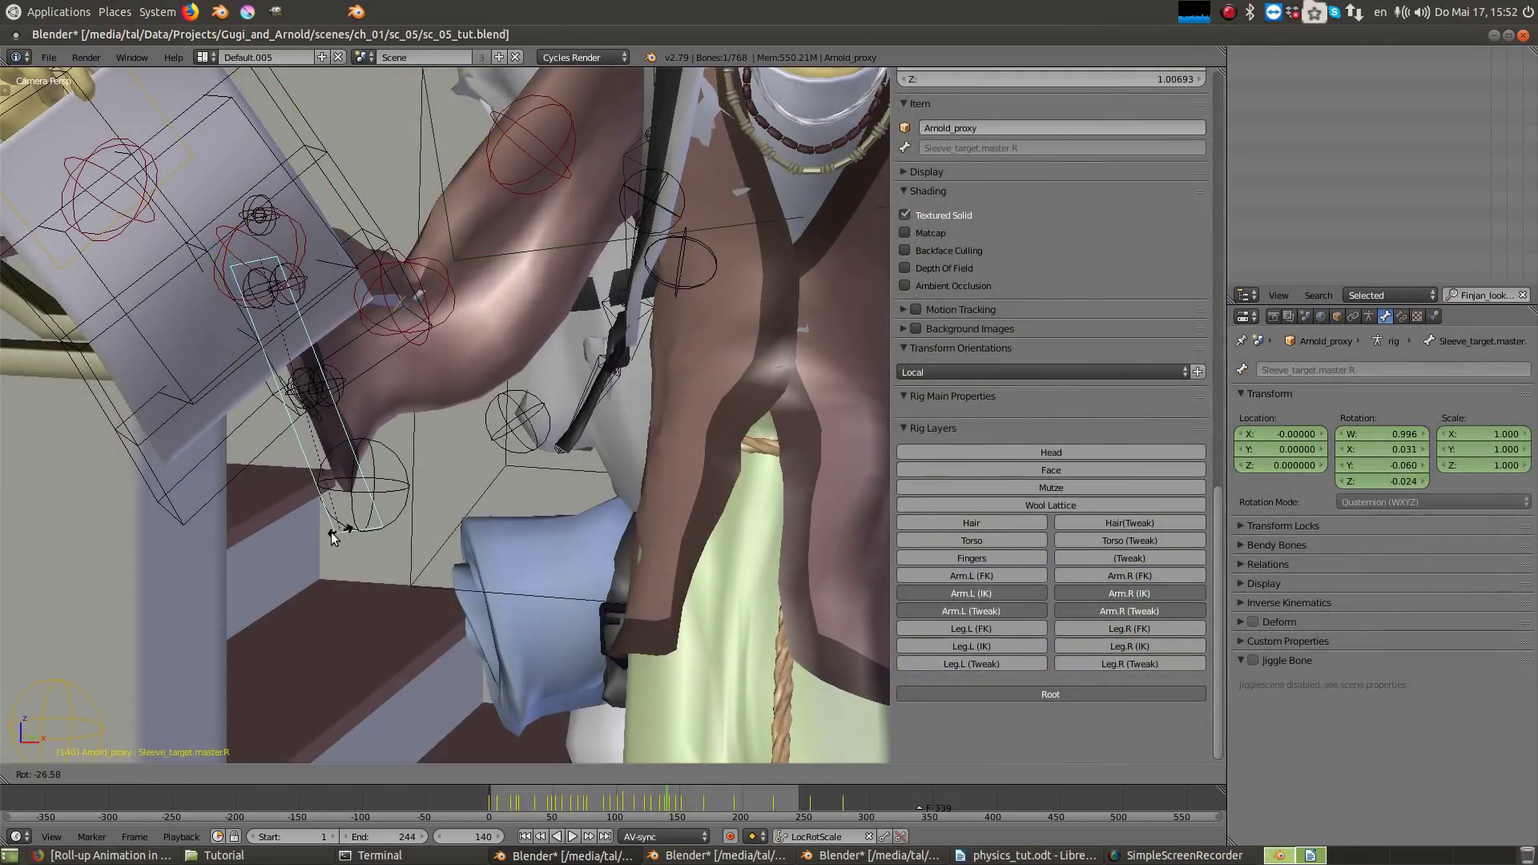
left_click(283, 549)
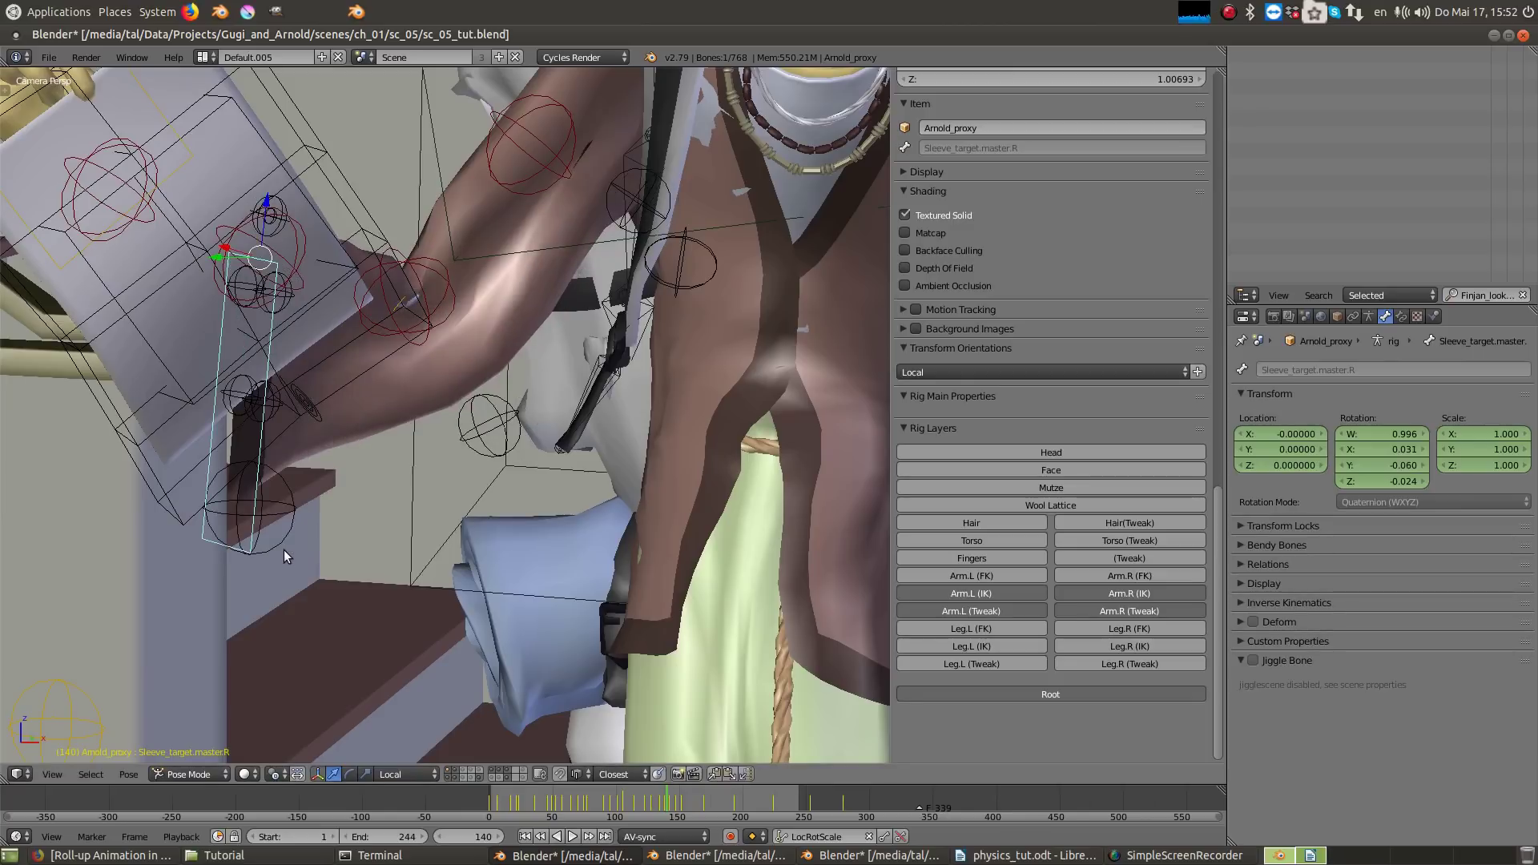
Step: Play back the sleeve animation from around frame 80, then stop it
scroll(388, 580, "down", 5)
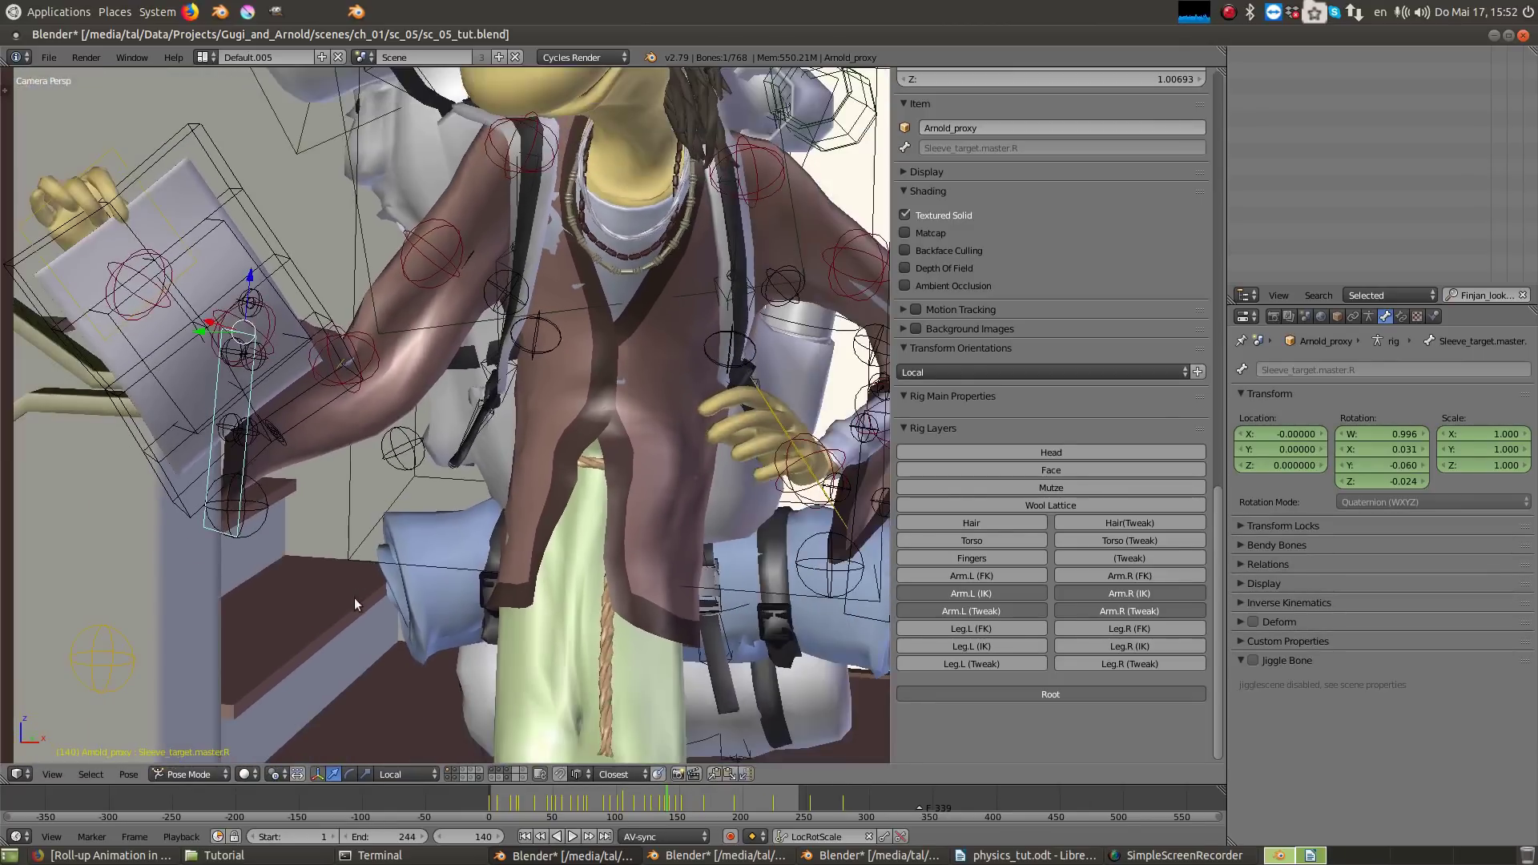
left_click(594, 798)
key("alt+a")
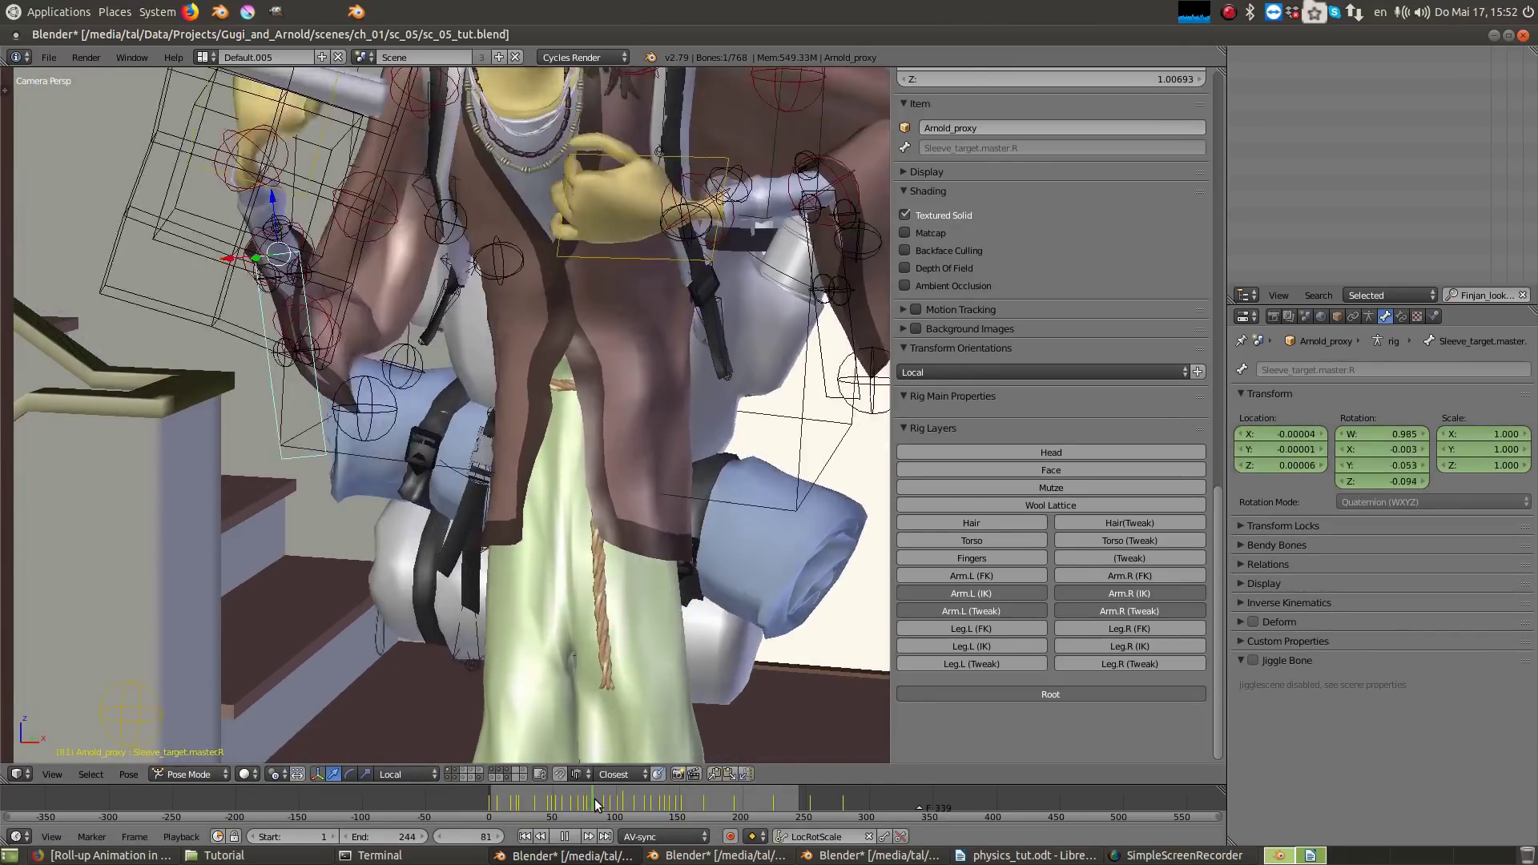
key("alt+a")
Step: Select the Lattice_upperarm.R.004 bone of the coat's wool lattice at frame 103
right_click(331, 528)
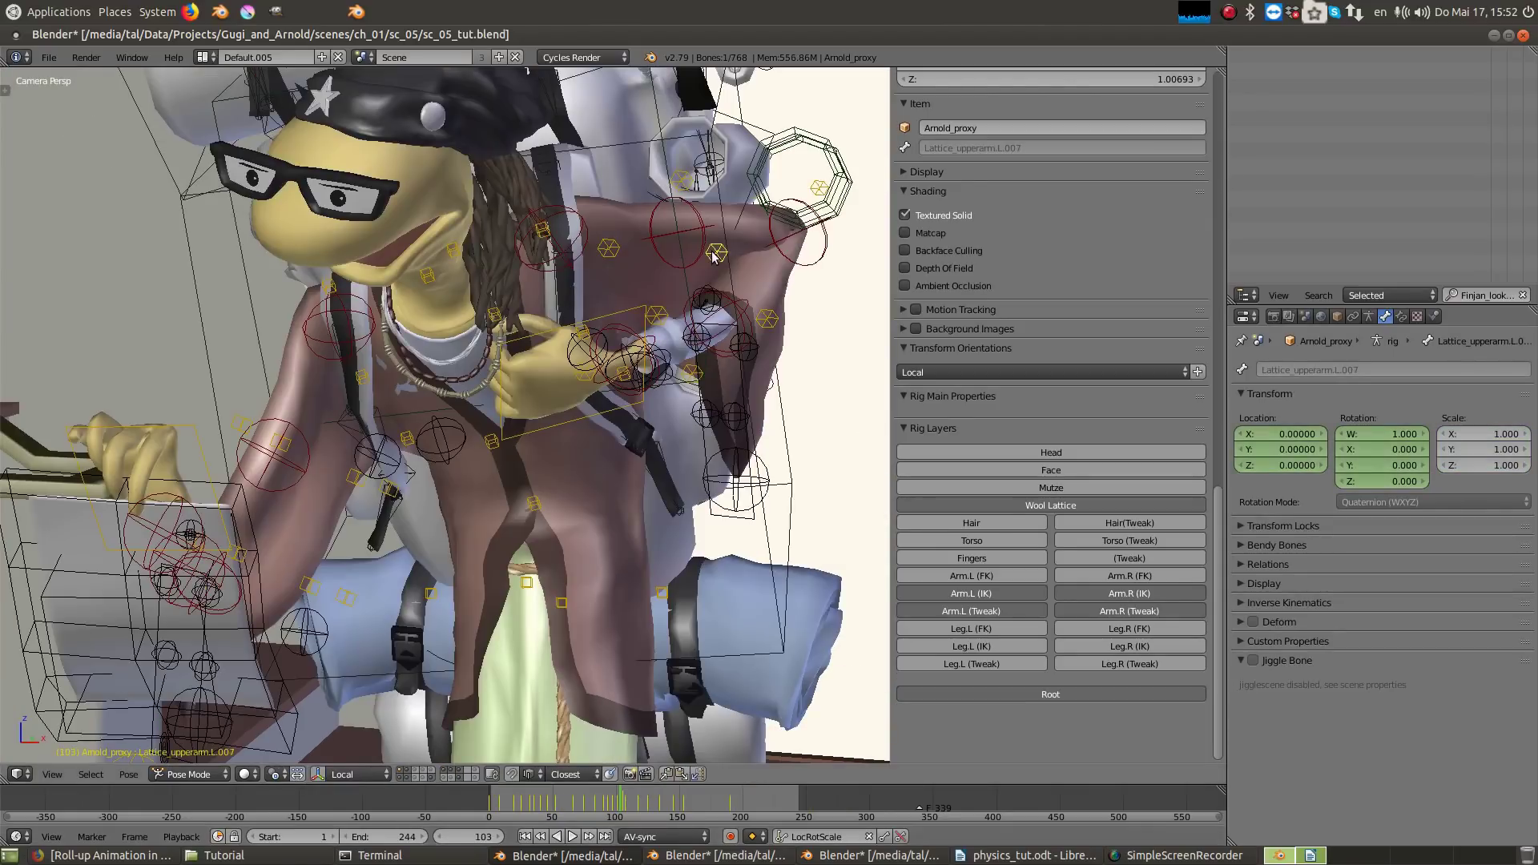
right_click(311, 590)
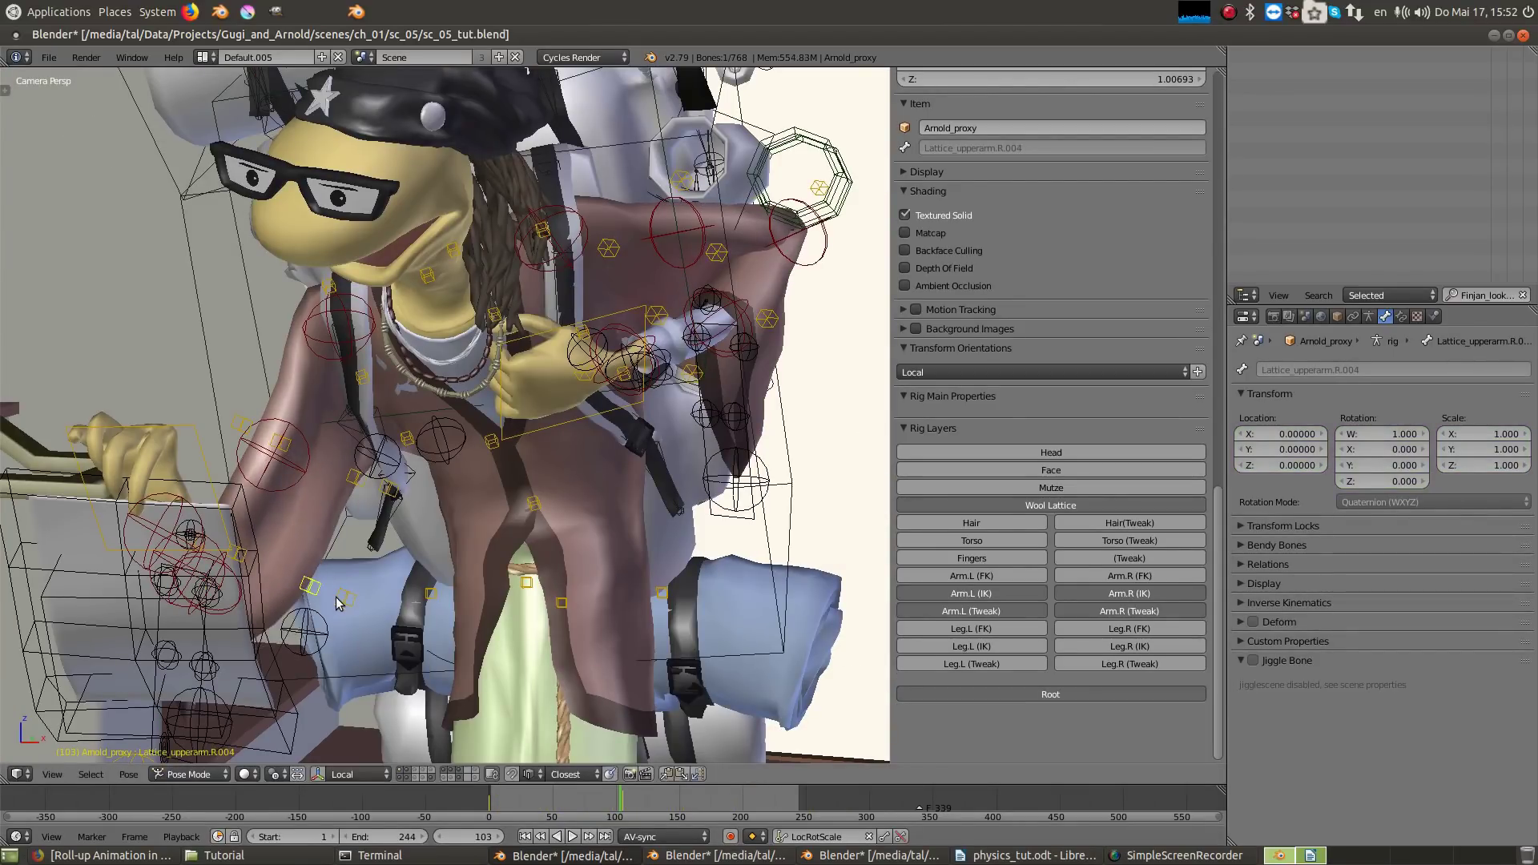
Step: Select Arnold_proxy's root bone, set wool_res to 1, and play the animation with the detailed coat
scroll(652, 606, "down", 4)
right_click(610, 638)
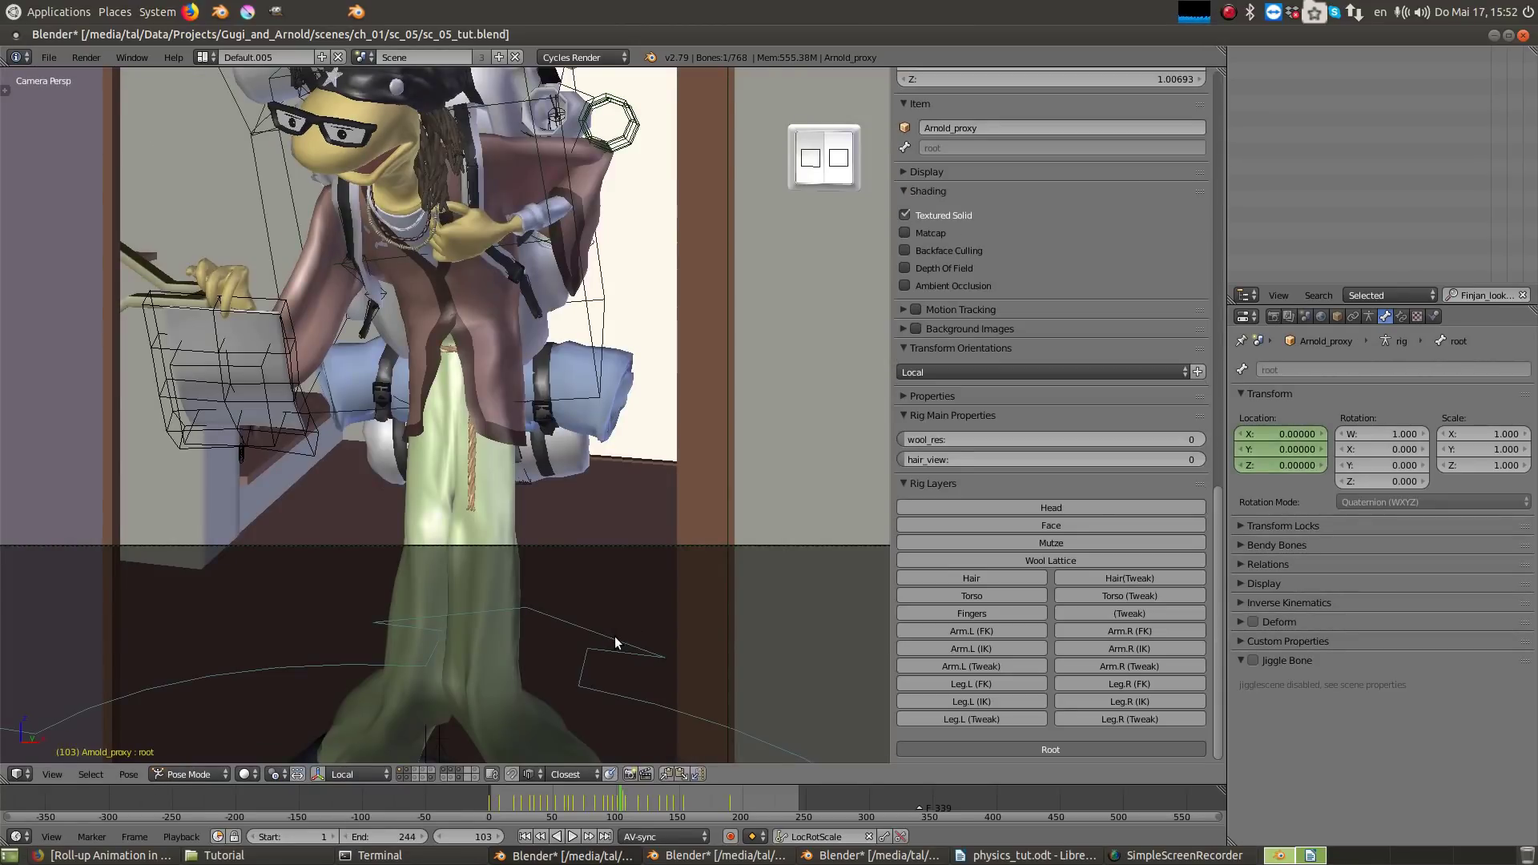
scroll(561, 315, "up", 3)
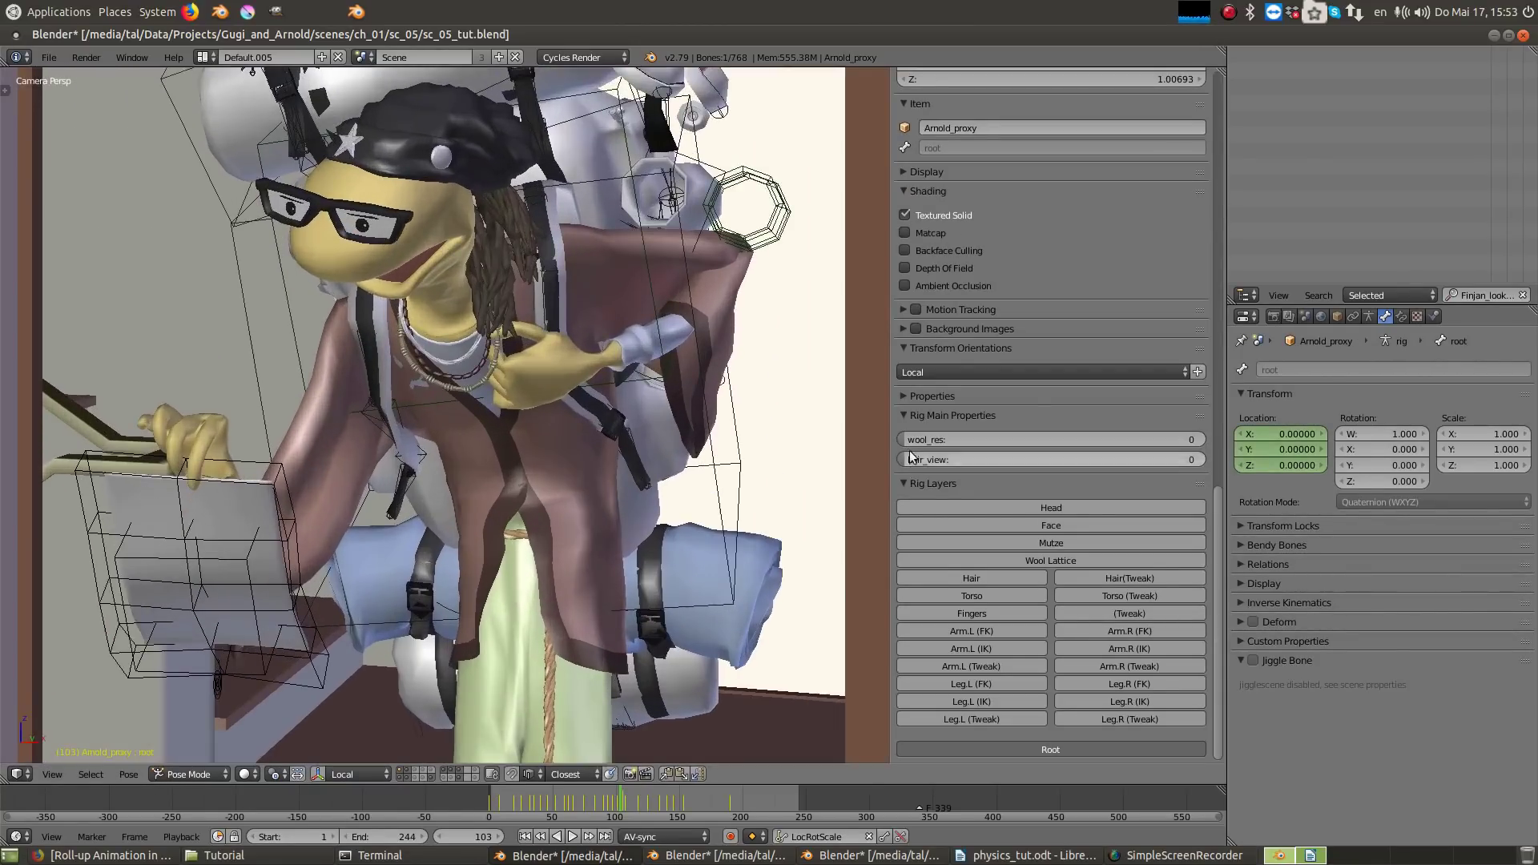
left_click(1199, 439)
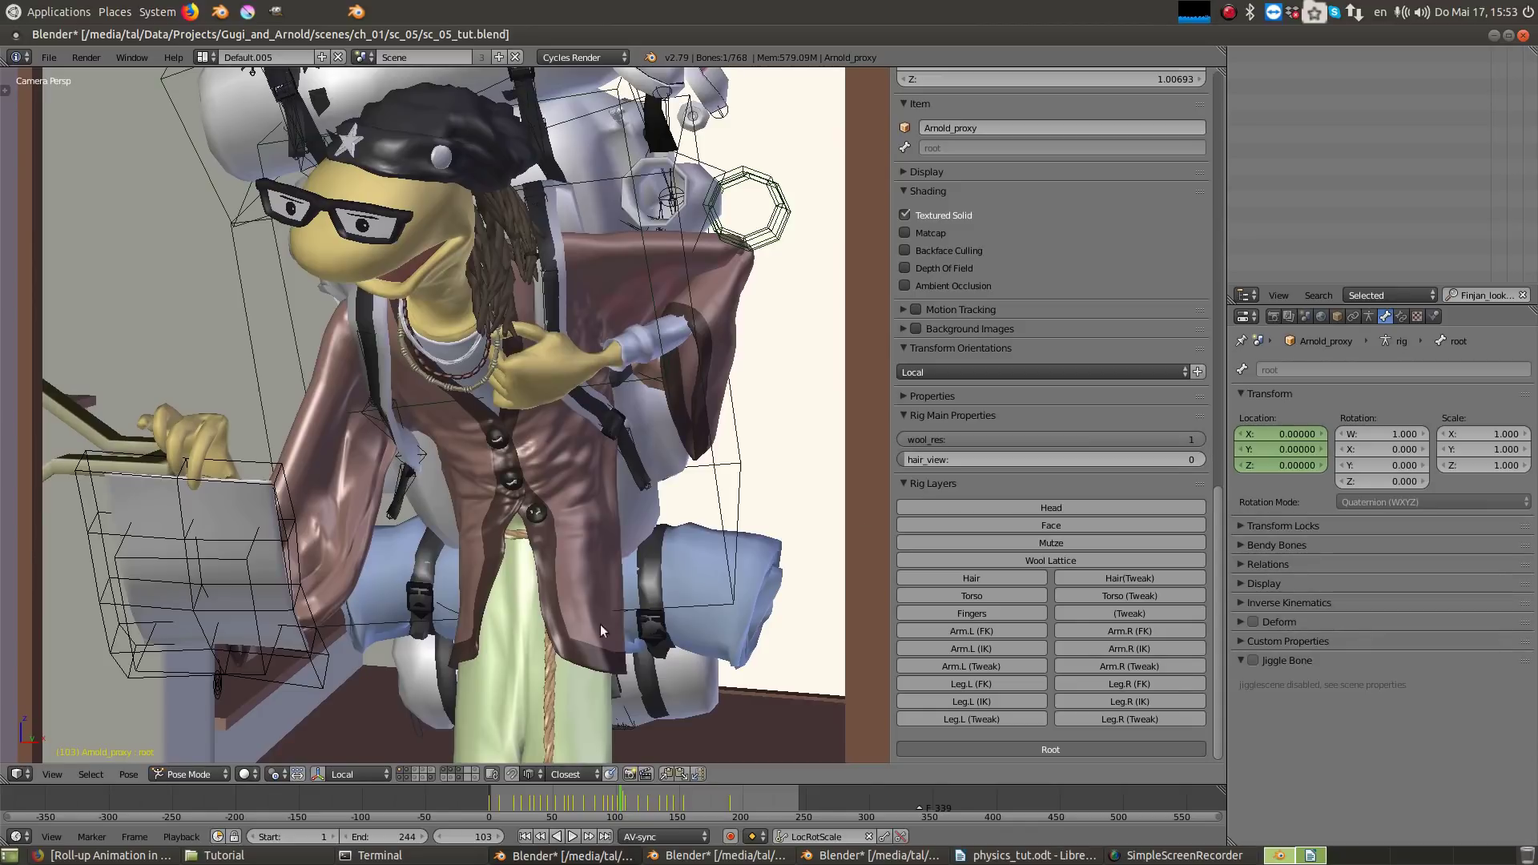
key("alt+a")
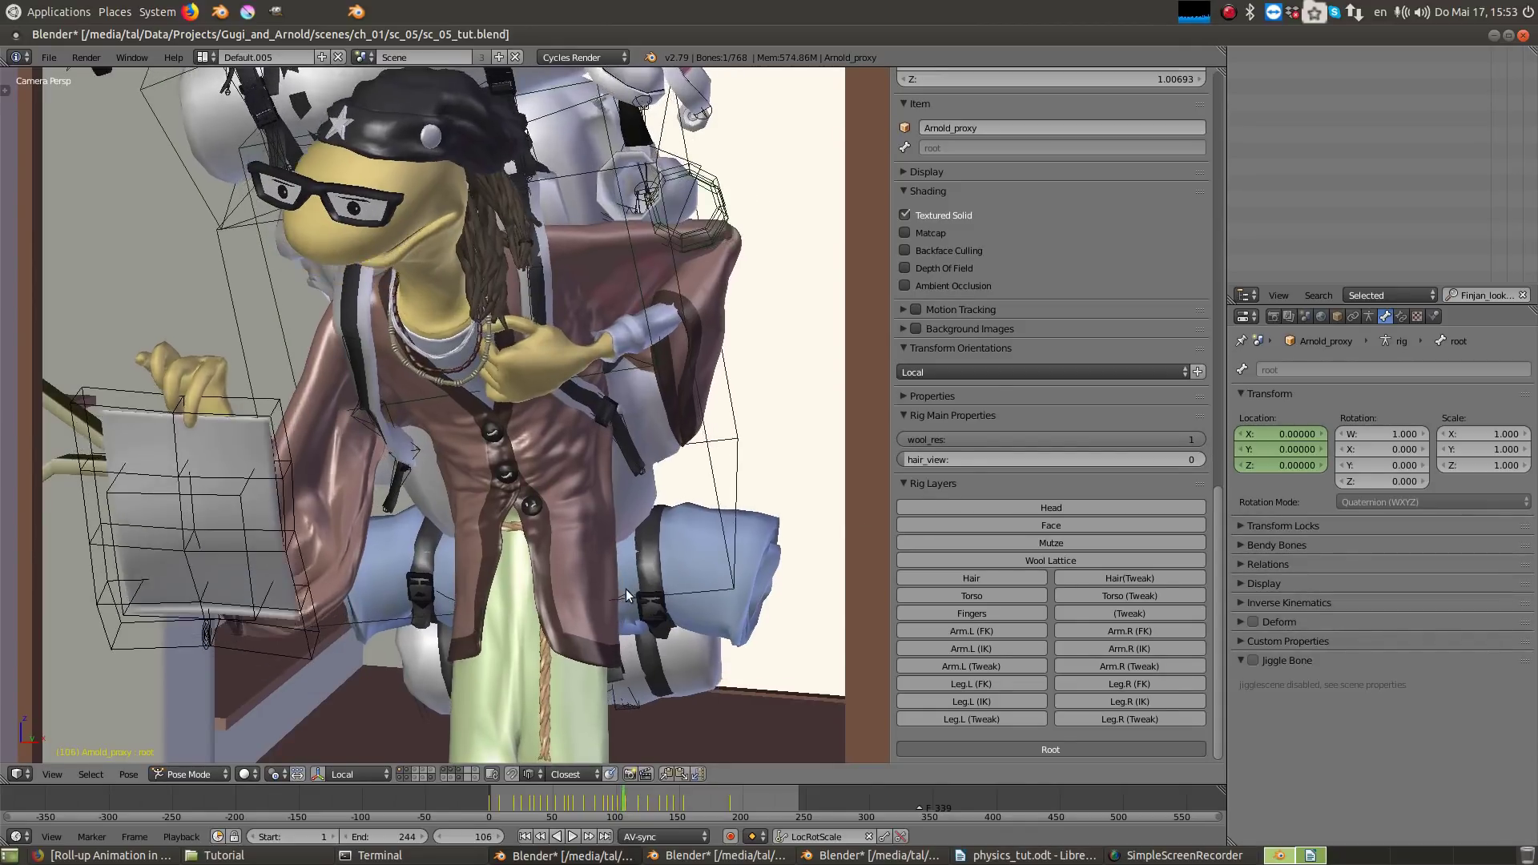